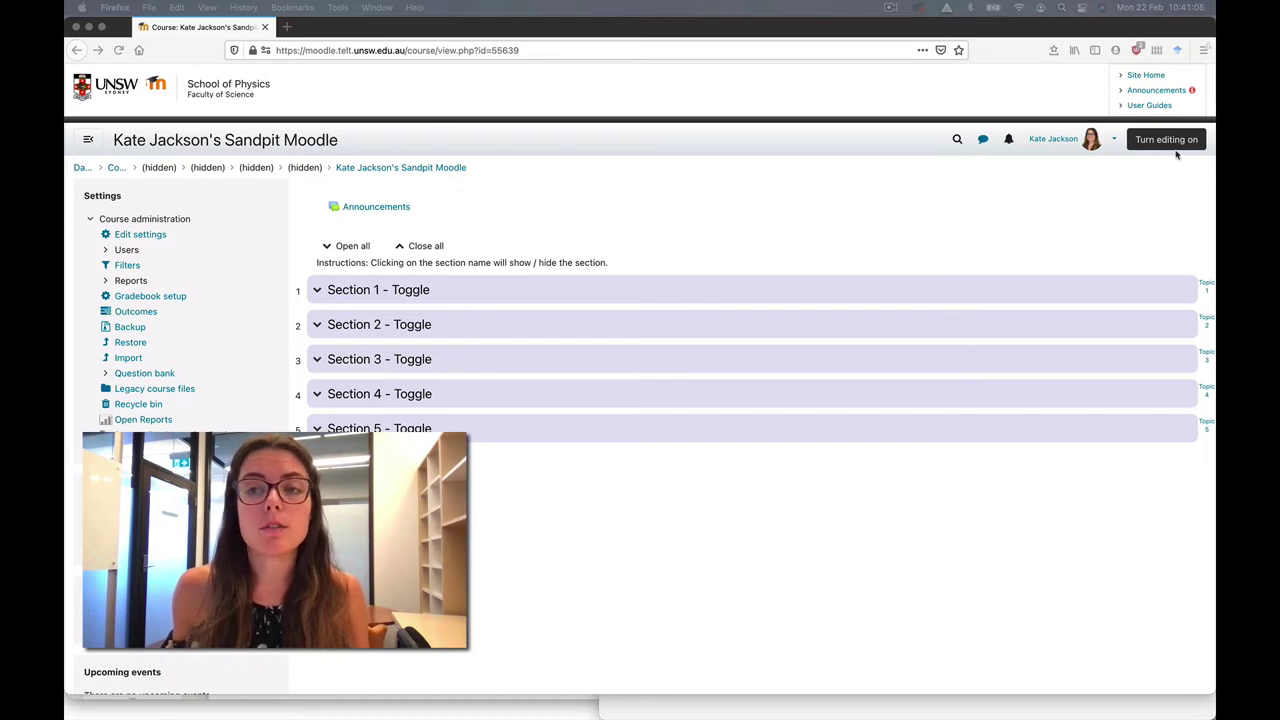
# Enable editing on the course page and add a Collaborate Ultra activity to the general section above Section 1
pyautogui.click(1057, 232)
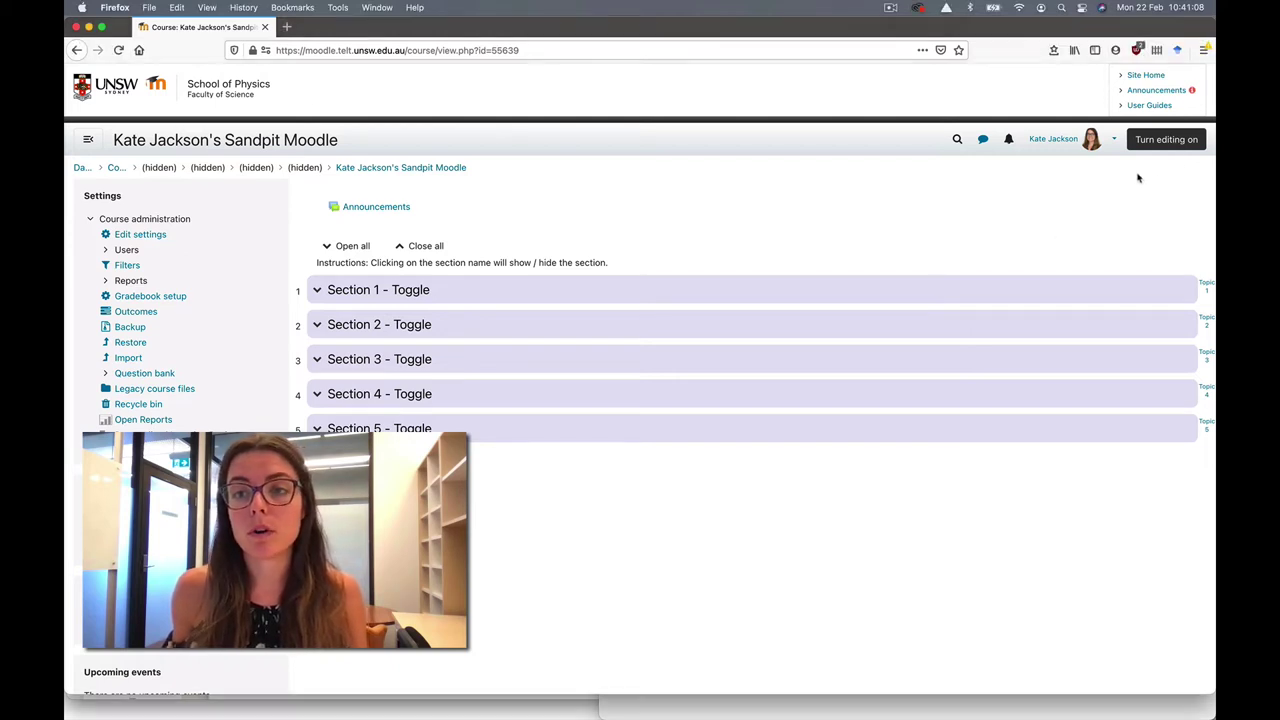
pyautogui.click(1152, 143)
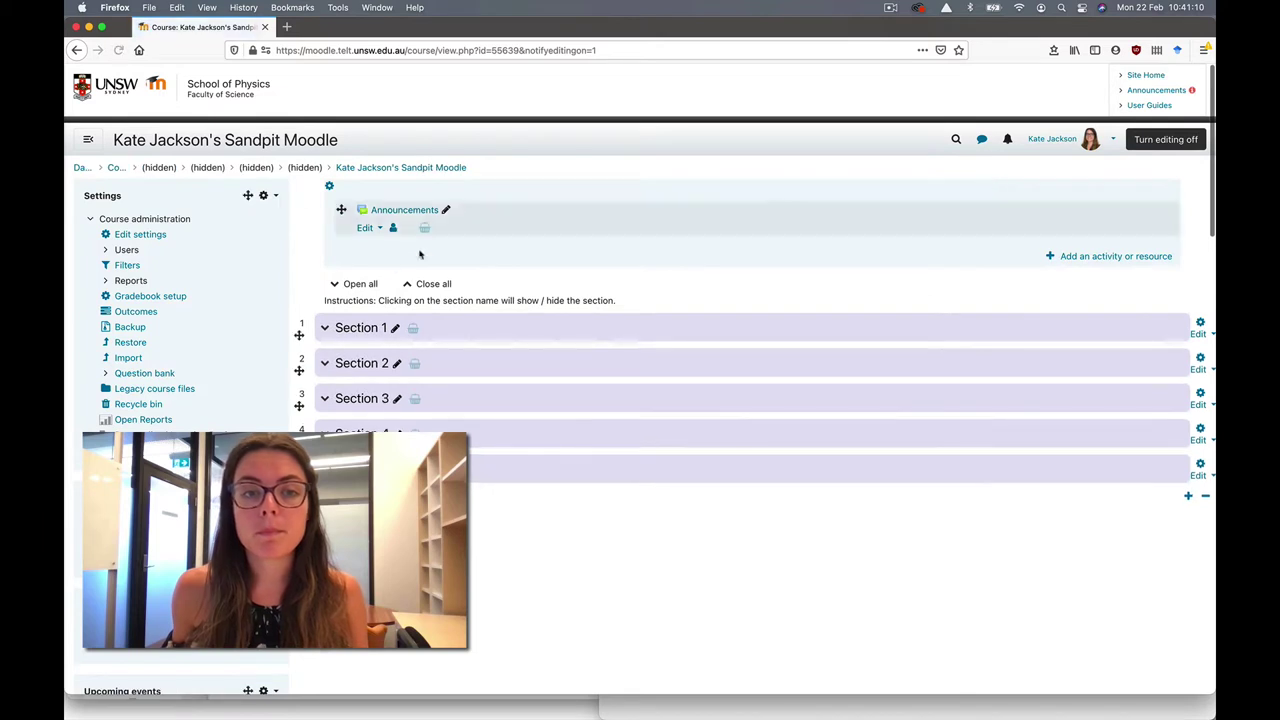
pyautogui.click(1101, 260)
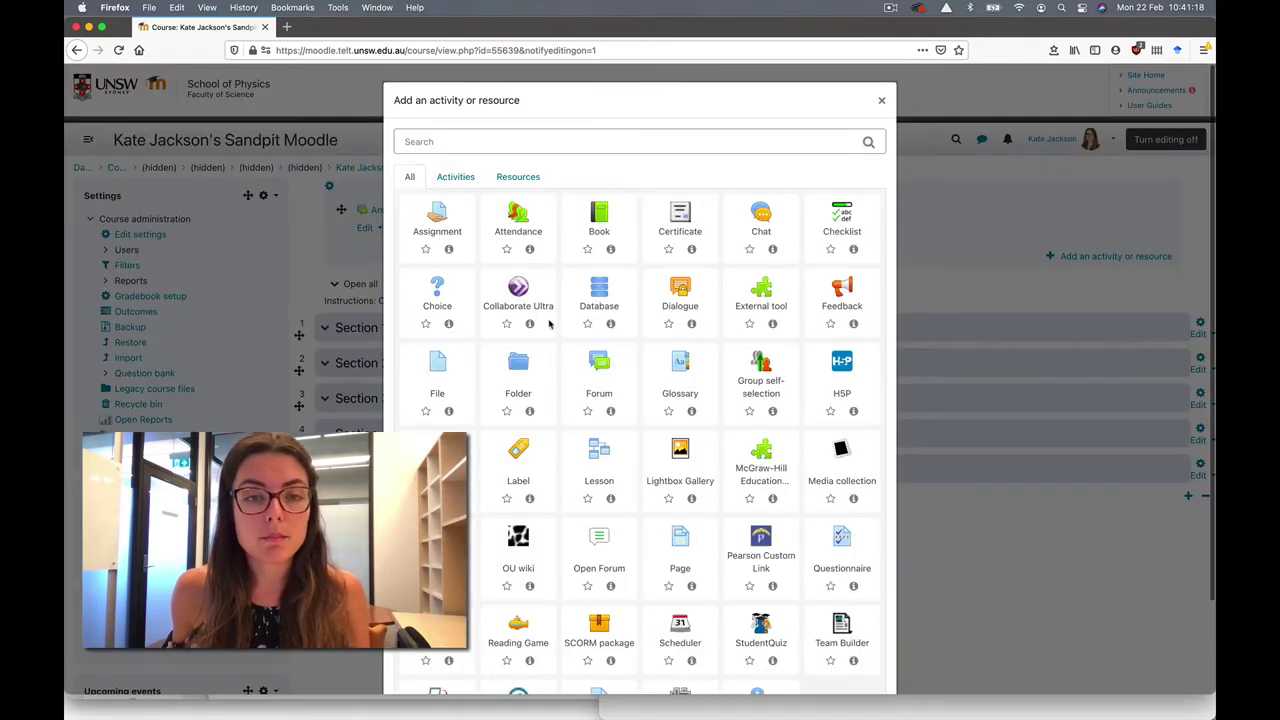
pyautogui.click(512, 296)
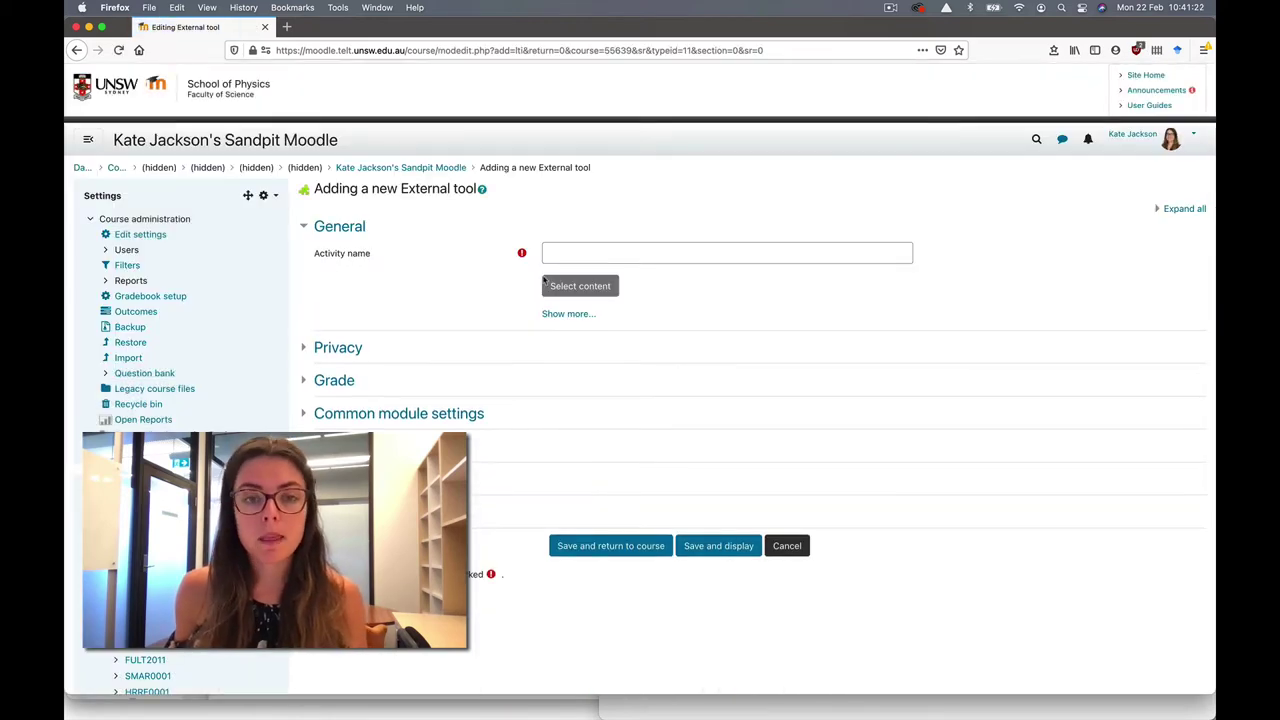
# Name the new activity "Blackboard Collaborate sessions"
pyautogui.click(559, 256)
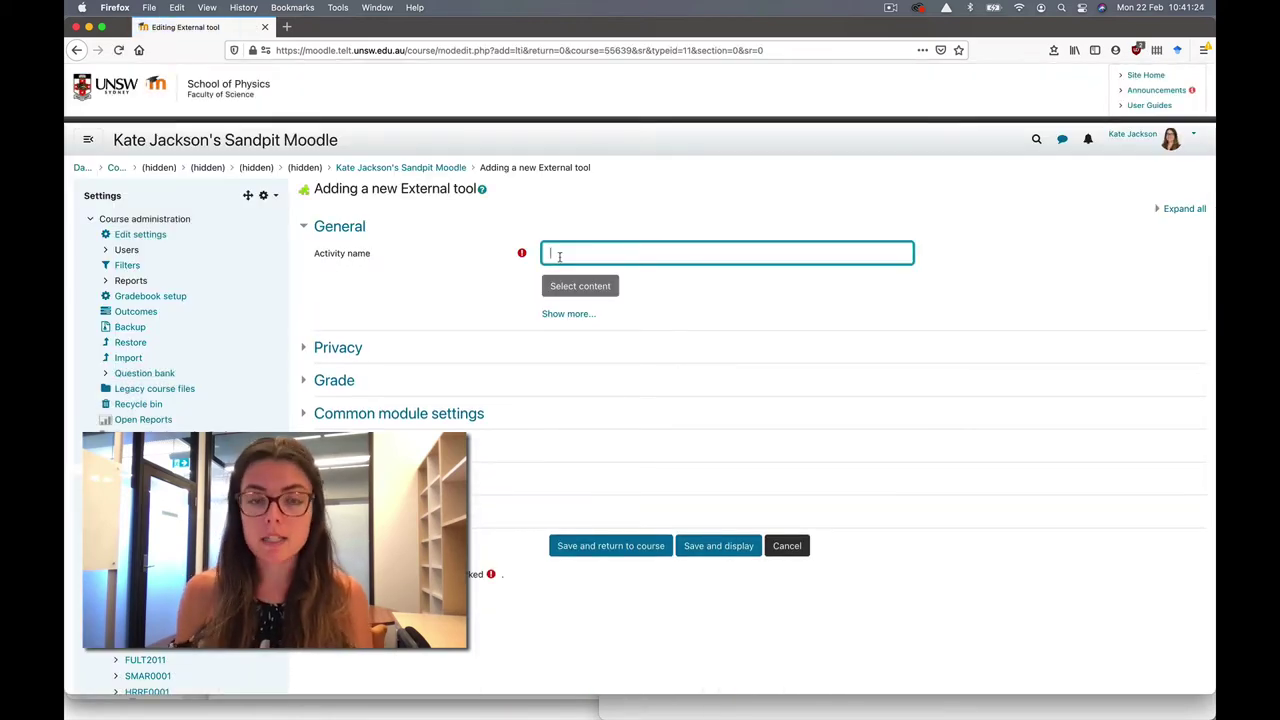
pyautogui.write('Blackboard Coll')
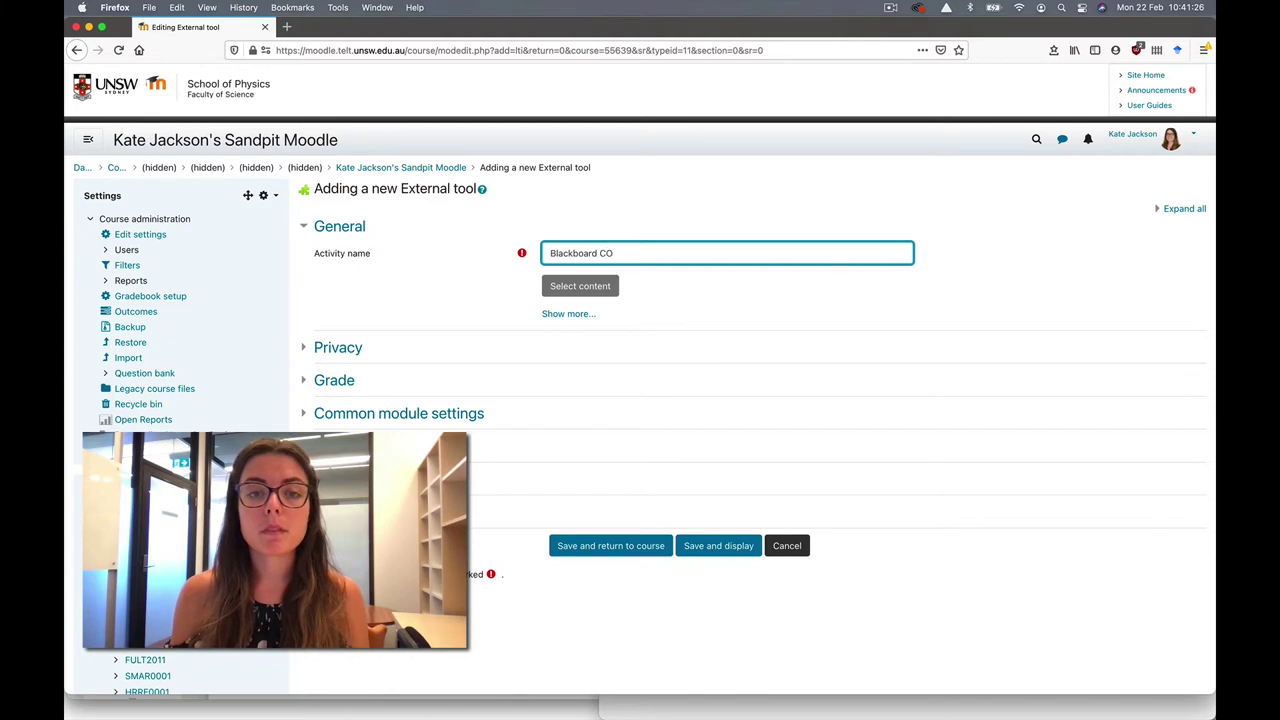
pyautogui.press('BackSpace')
pyautogui.press('BackSpace')
pyautogui.write('ollaborate sessions')
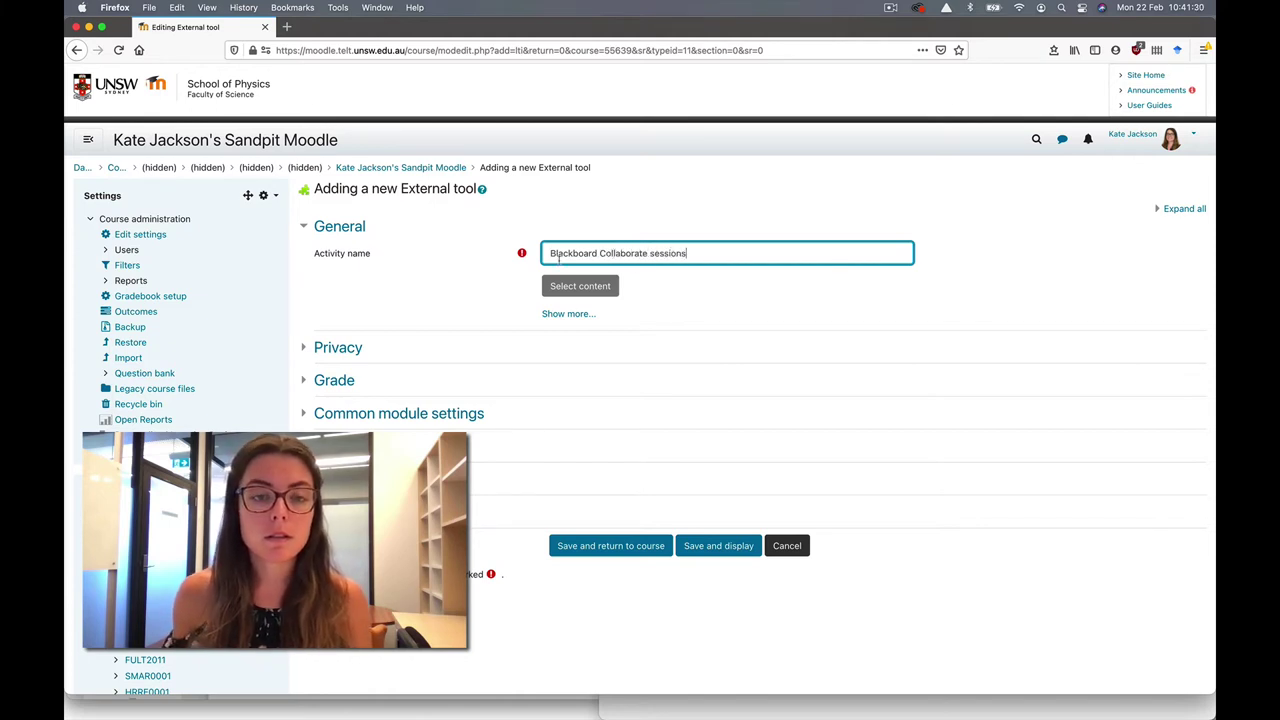
# Review the activity's availability options in the common module settings, keeping Show on course page
pyautogui.click(392, 416)
pyautogui.click(643, 441)
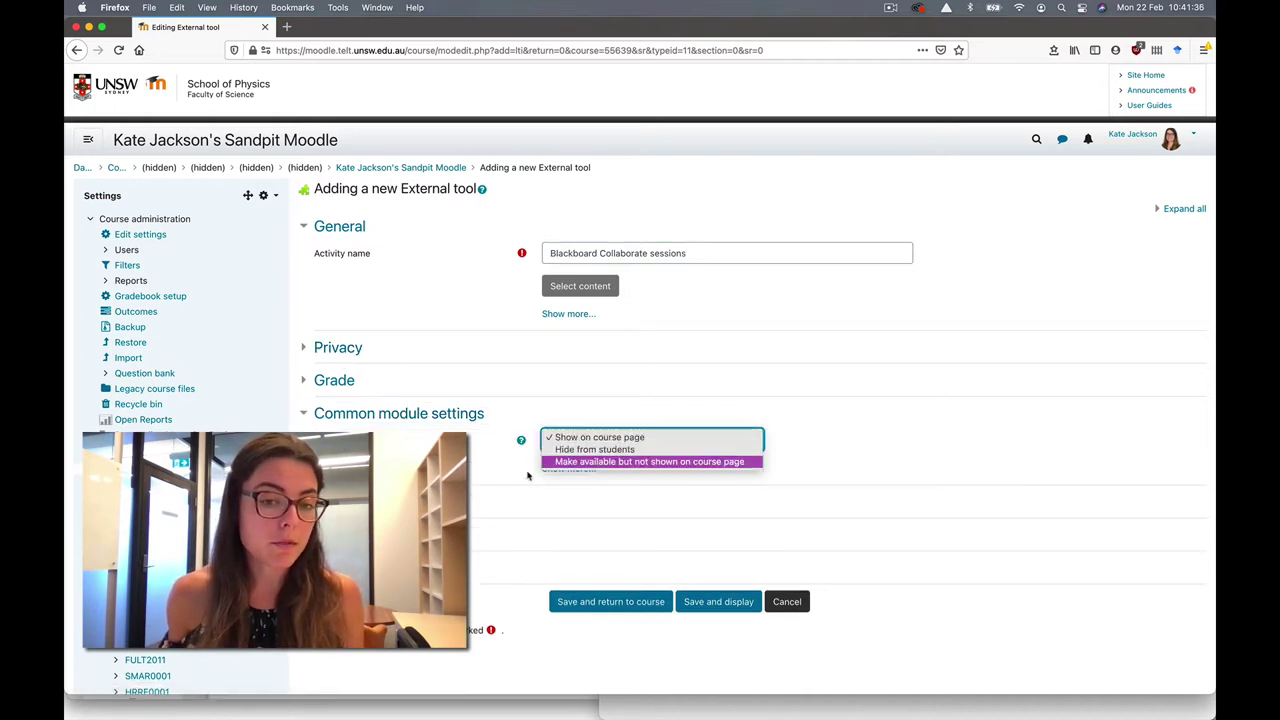
pyautogui.click(473, 452)
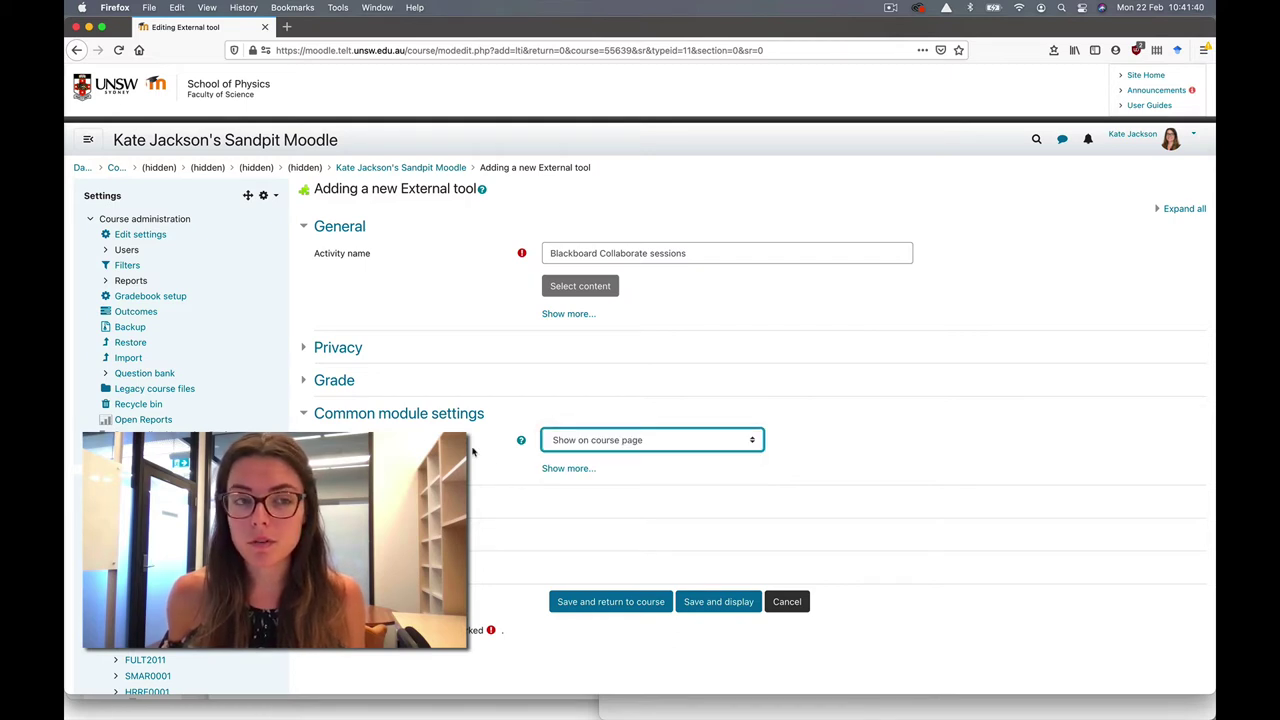
# Reveal the additional general settings, enable displaying the description on the course page, and enter the description "Description of Collaborate sessions"
pyautogui.click(558, 316)
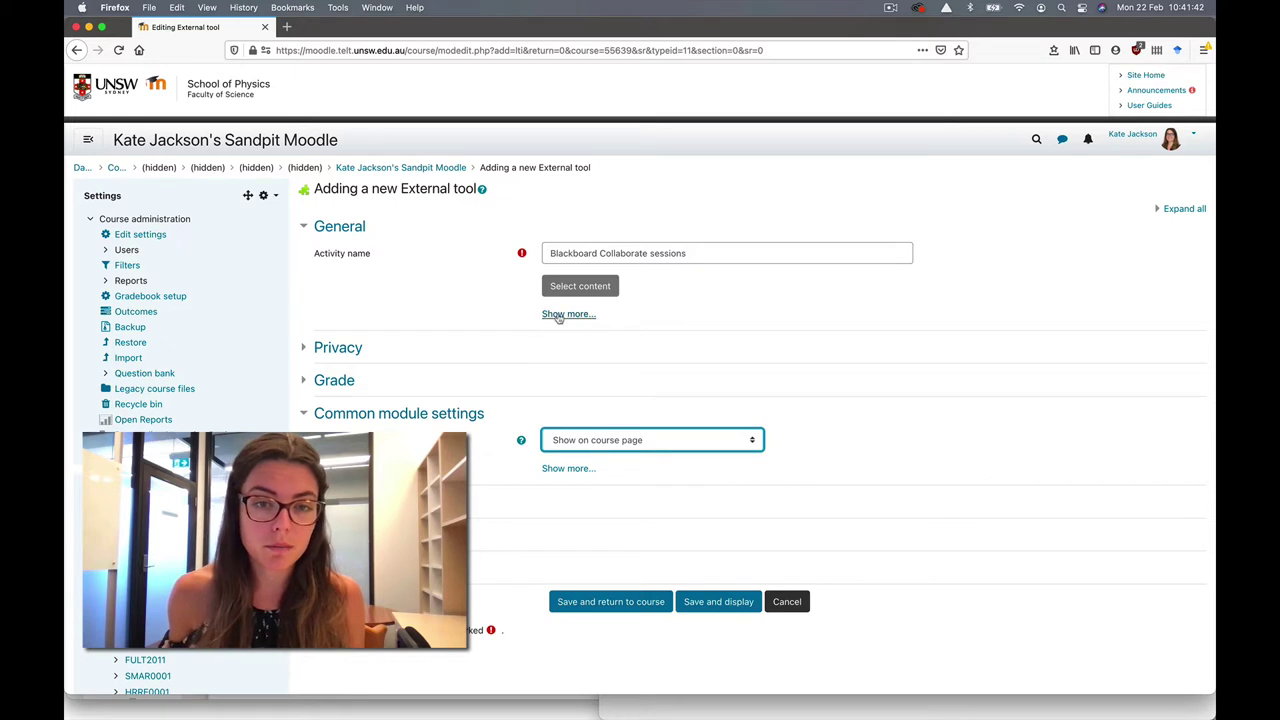
pyautogui.scroll(-5, 448, 418)
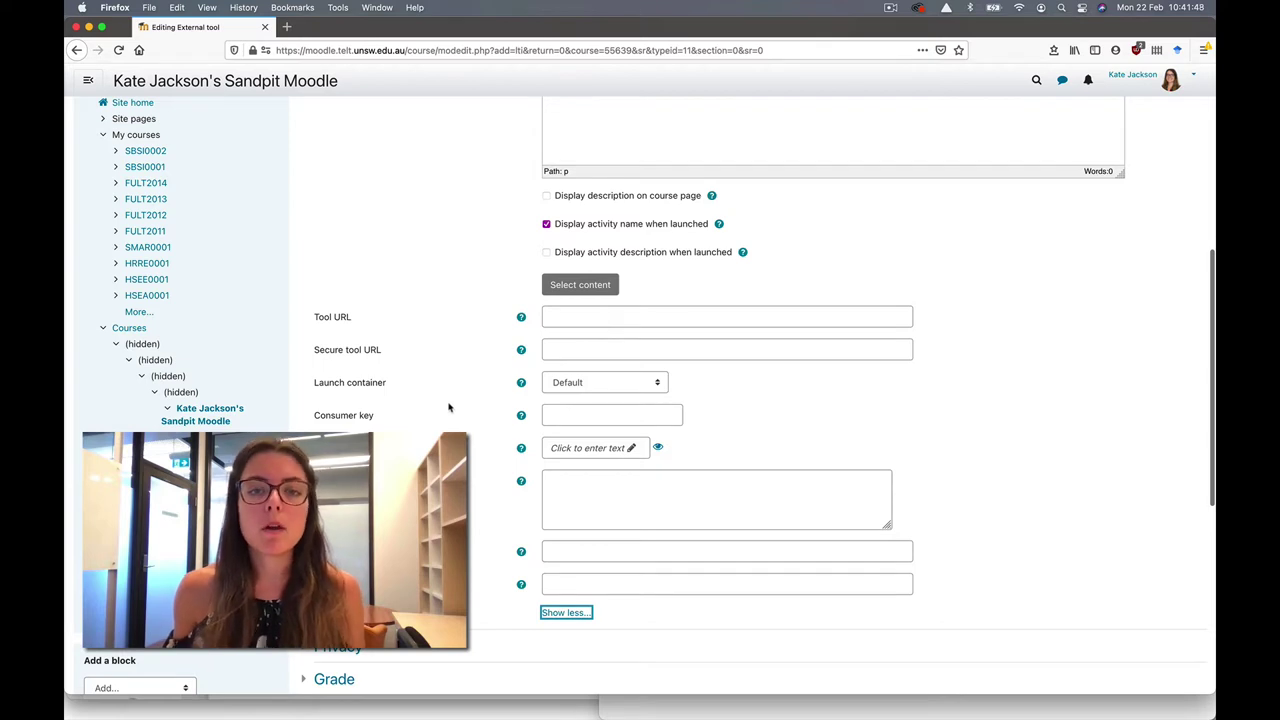
pyautogui.scroll(3, 508, 224)
pyautogui.scroll(3, 508, 224)
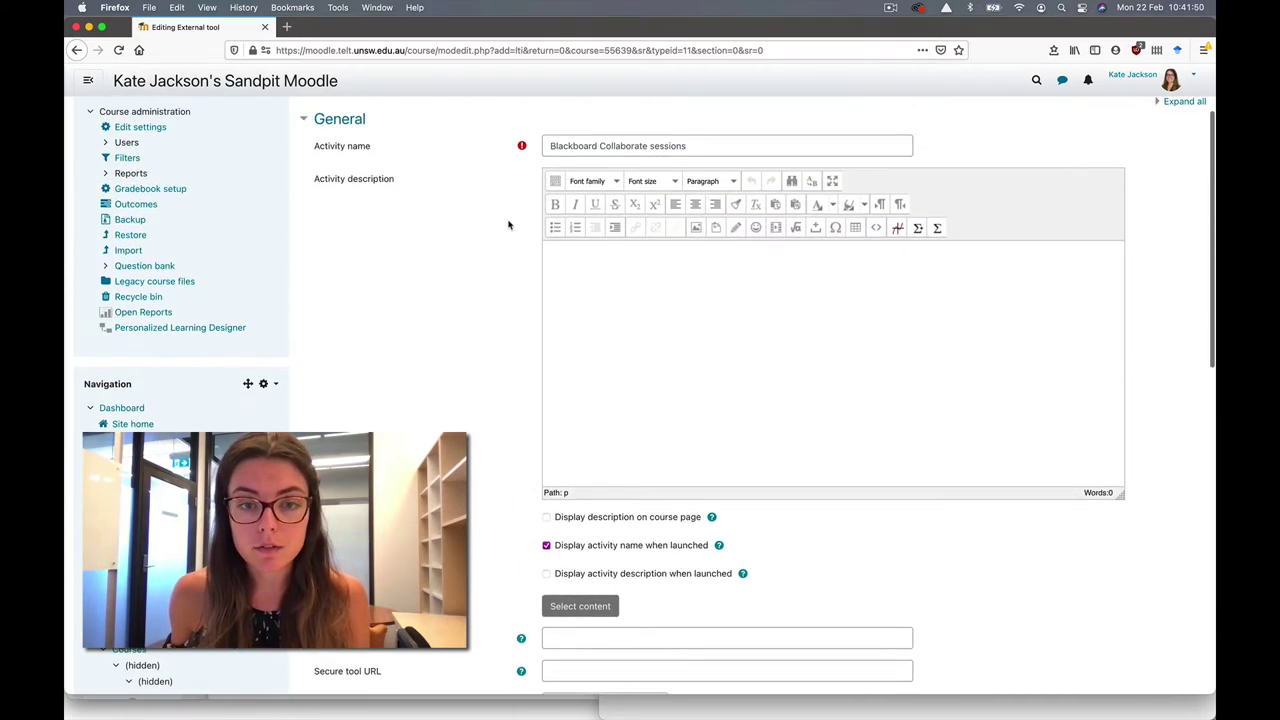
pyautogui.click(547, 519)
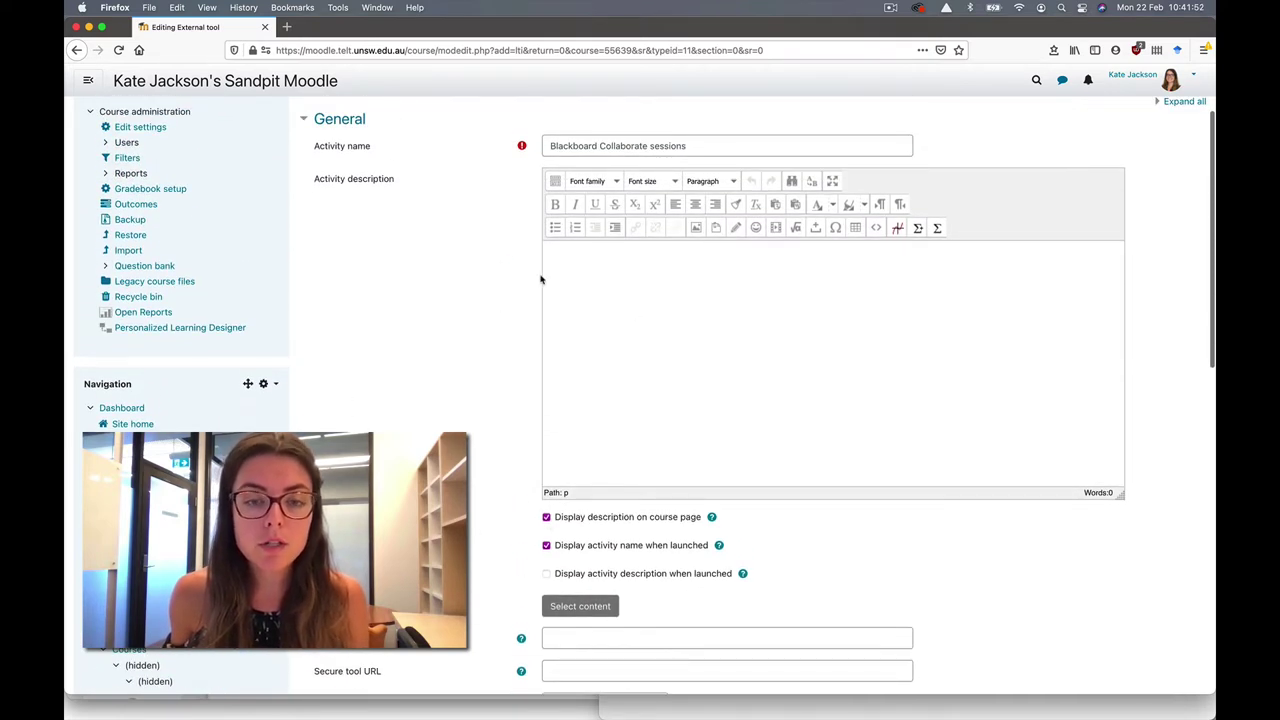
pyautogui.click(592, 307)
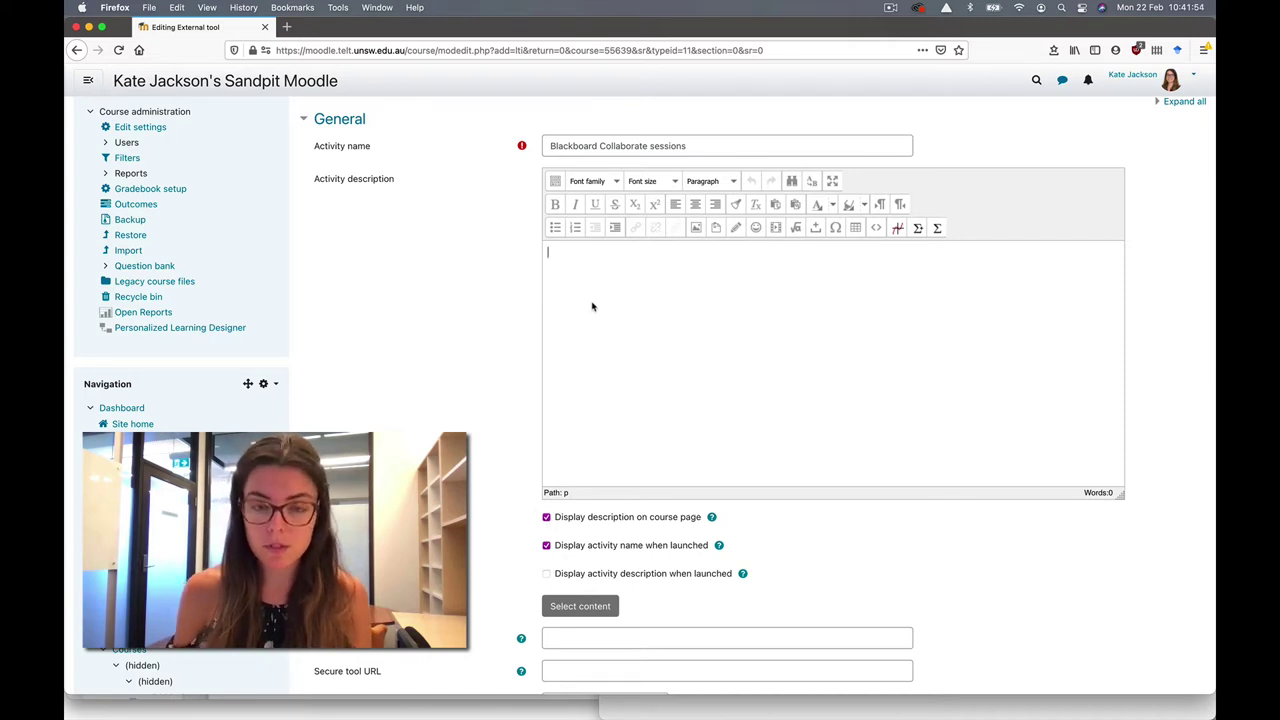
pyautogui.write('Description of')
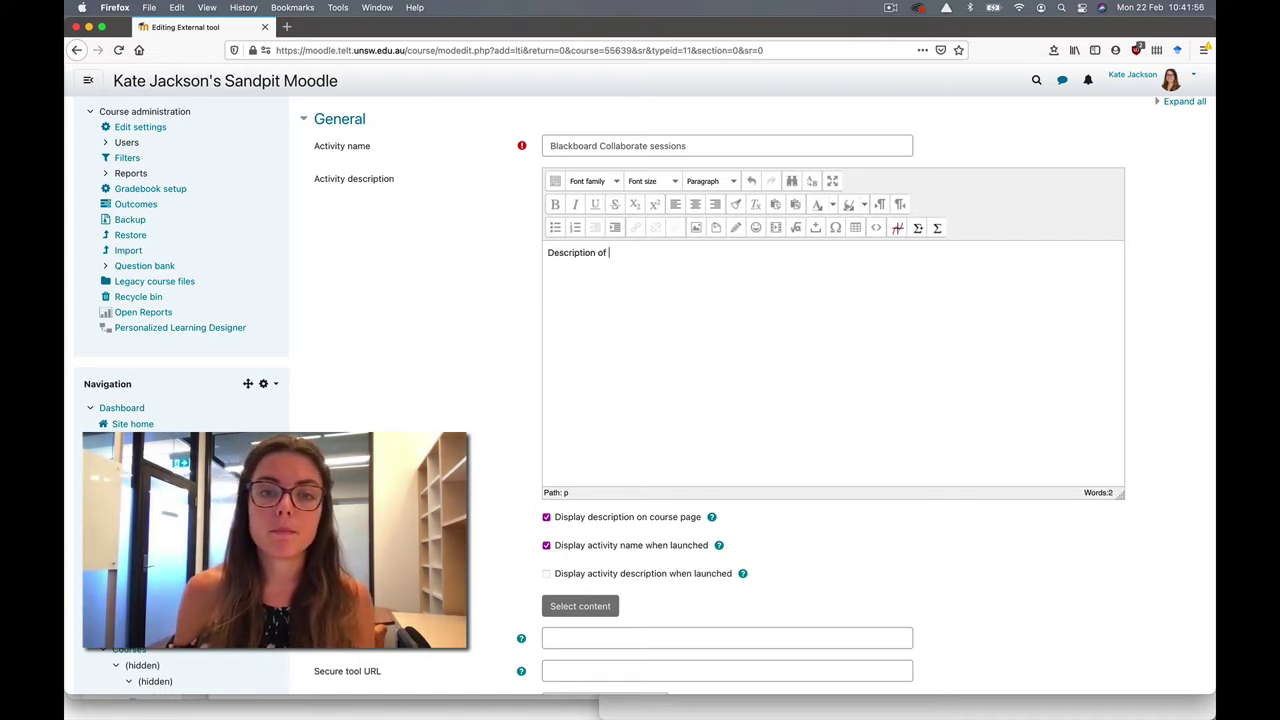
pyautogui.write(' Collaborate sessio')
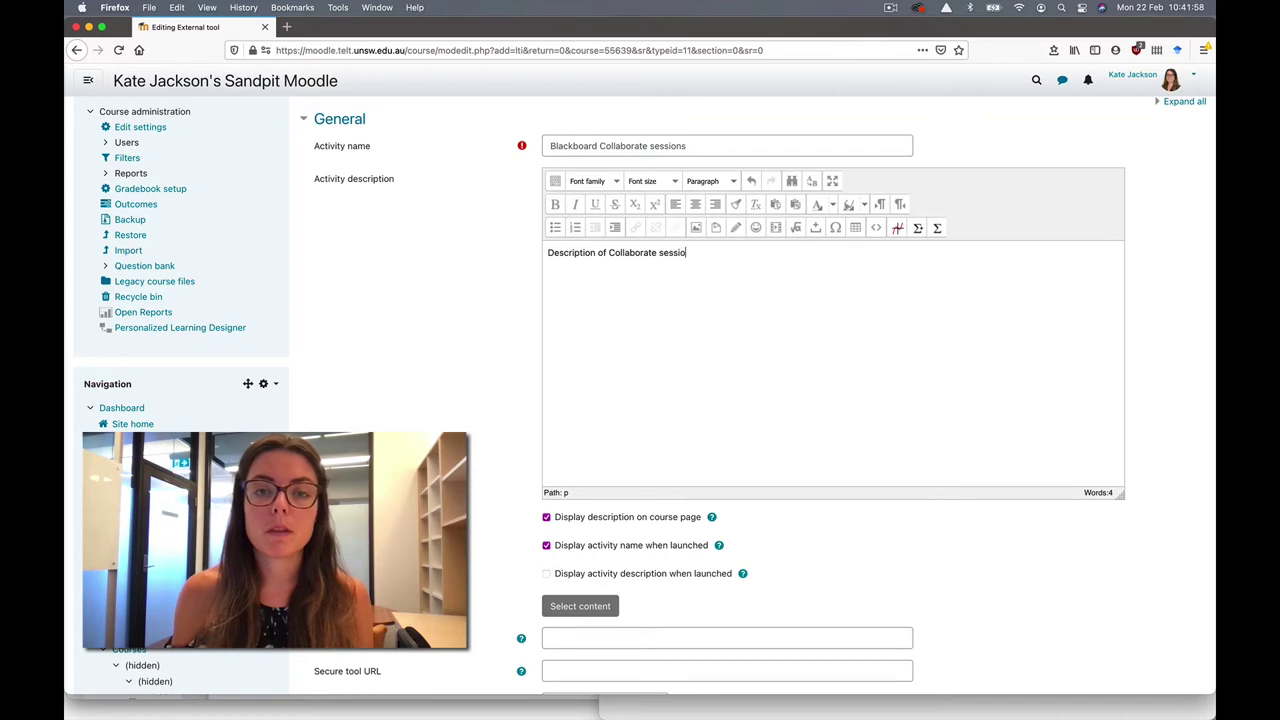
pyautogui.write('ns')
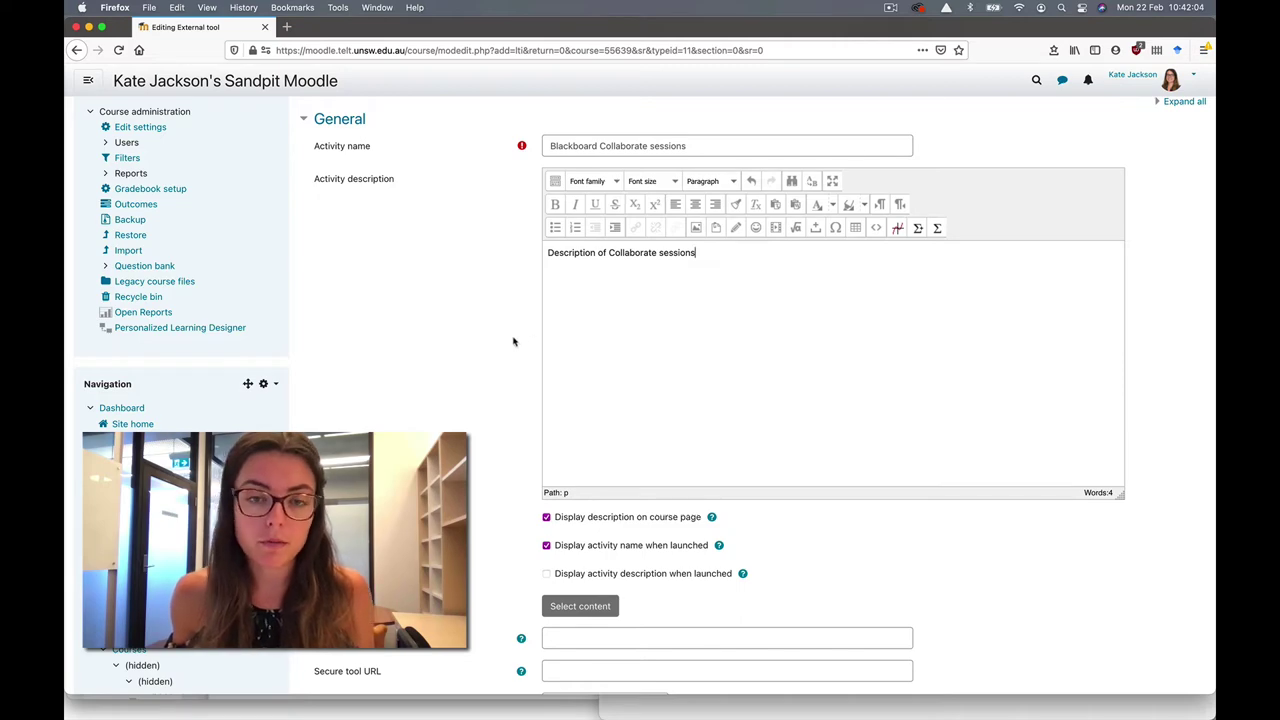
# Check the activity's access restriction options without adding any, and save the activity, returning to the course
pyautogui.scroll(-15, 514, 343)
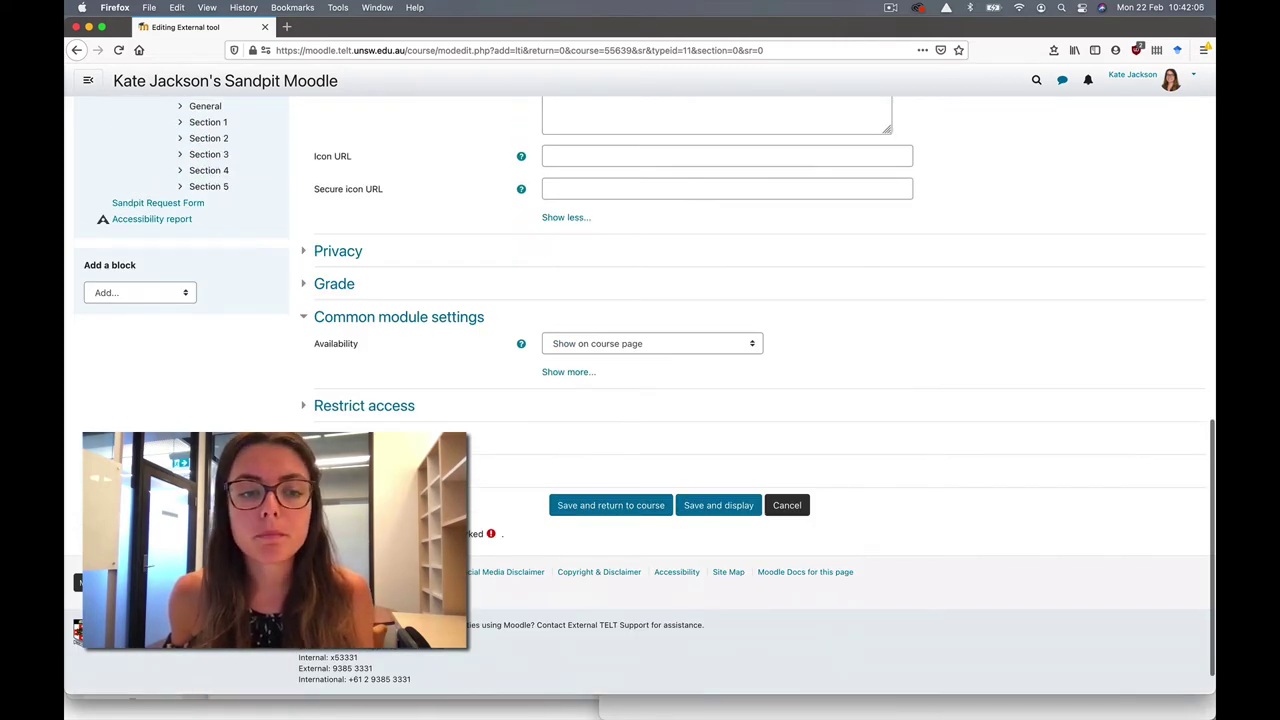
pyautogui.click(362, 406)
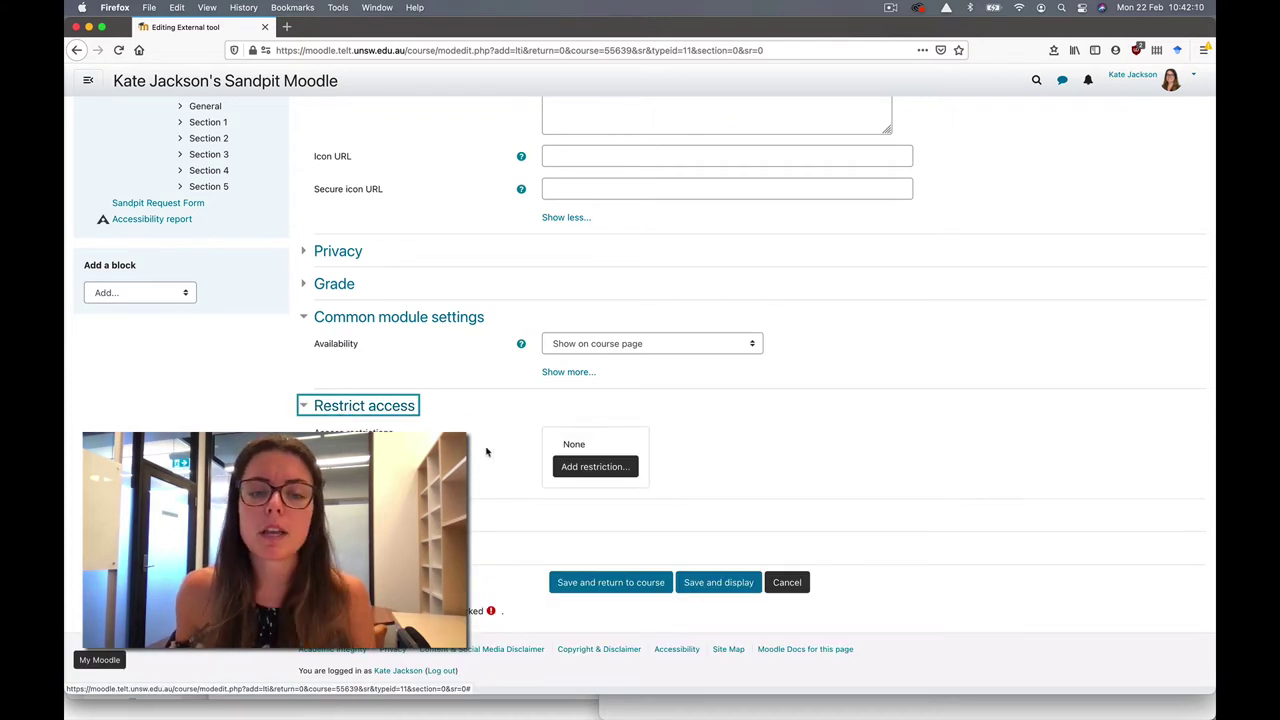
pyautogui.click(373, 408)
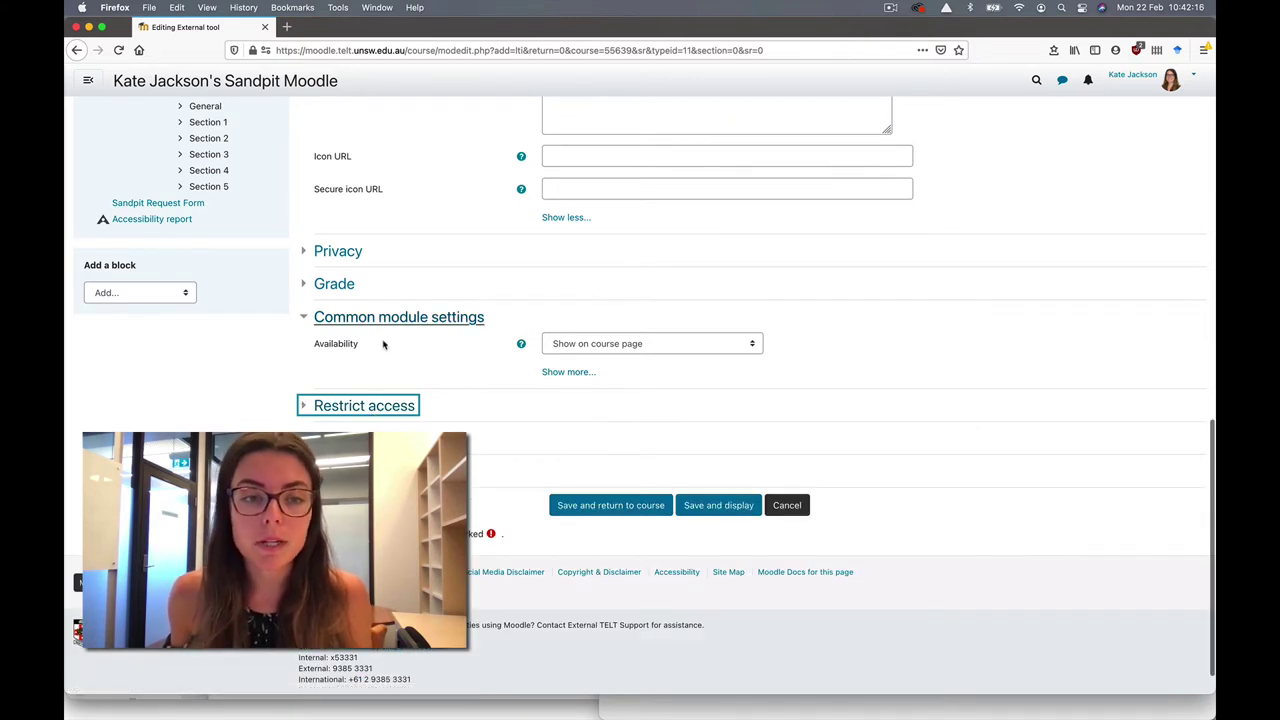
pyautogui.click(614, 507)
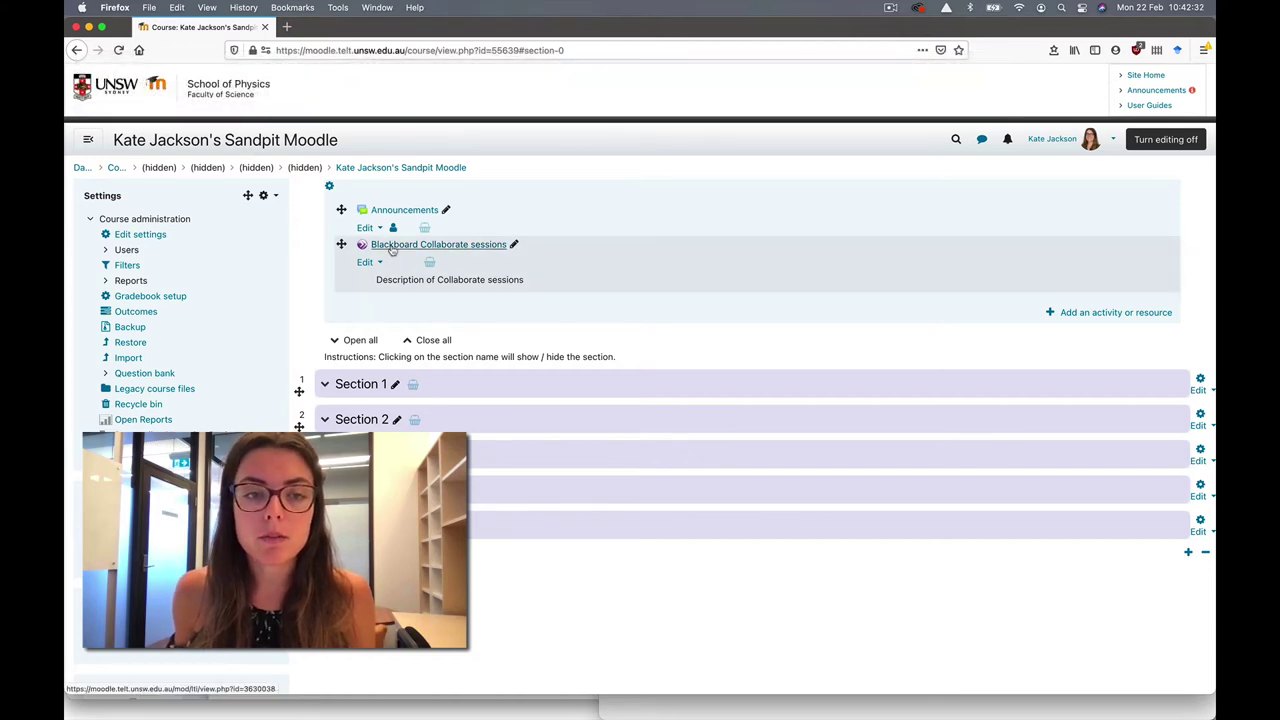
# Open the Blackboard Collaborate sessions activity and start a new session named "Collaborate" with guest access enabled
pyautogui.click(391, 247)
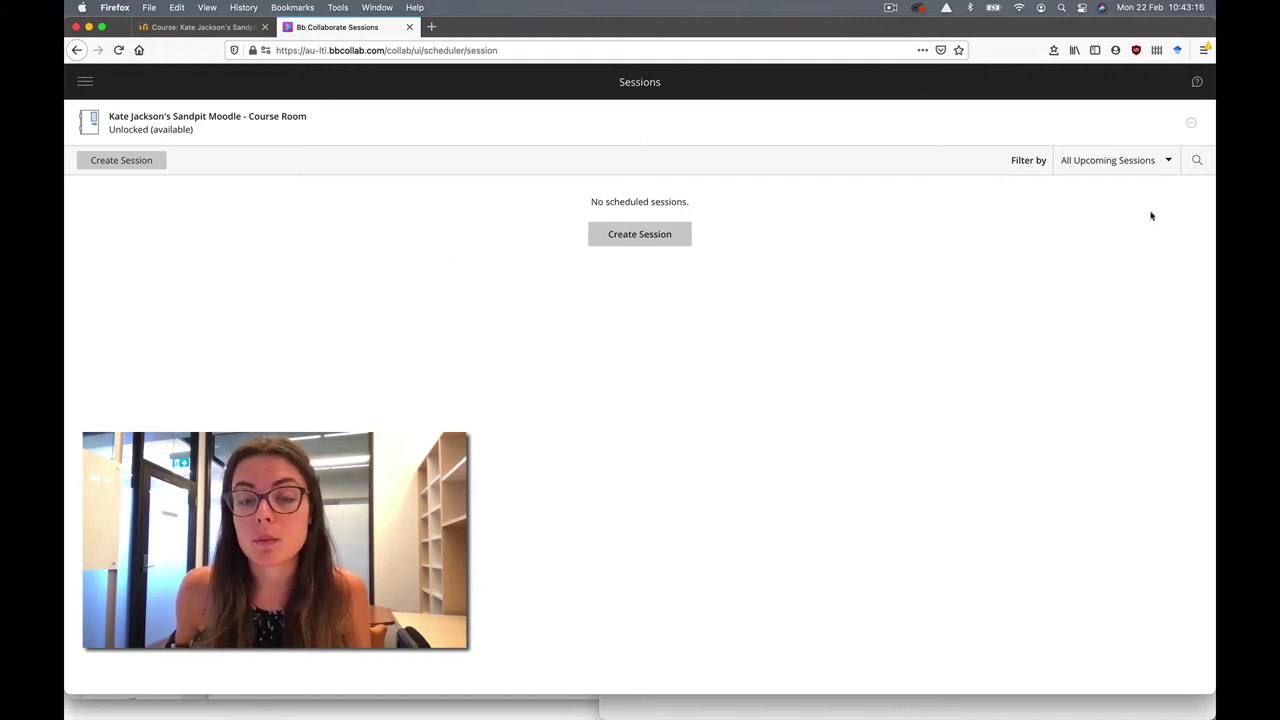
pyautogui.click(657, 238)
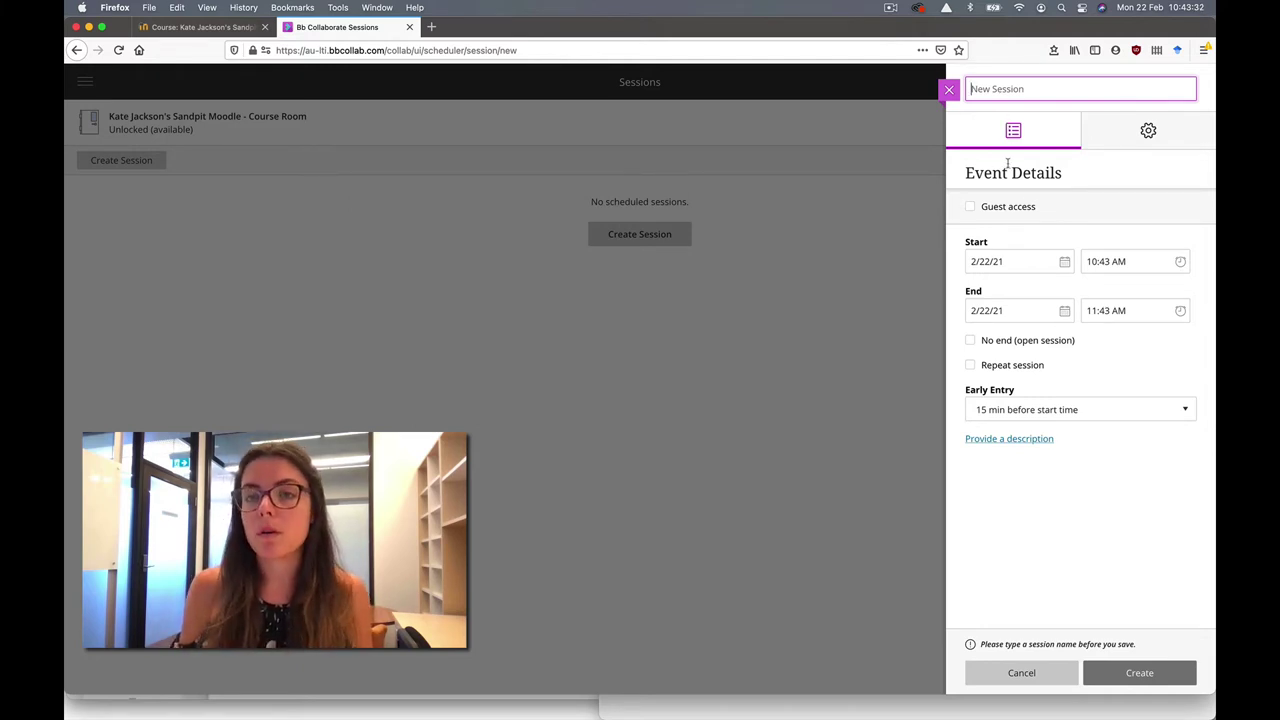
pyautogui.write('Collaborate')
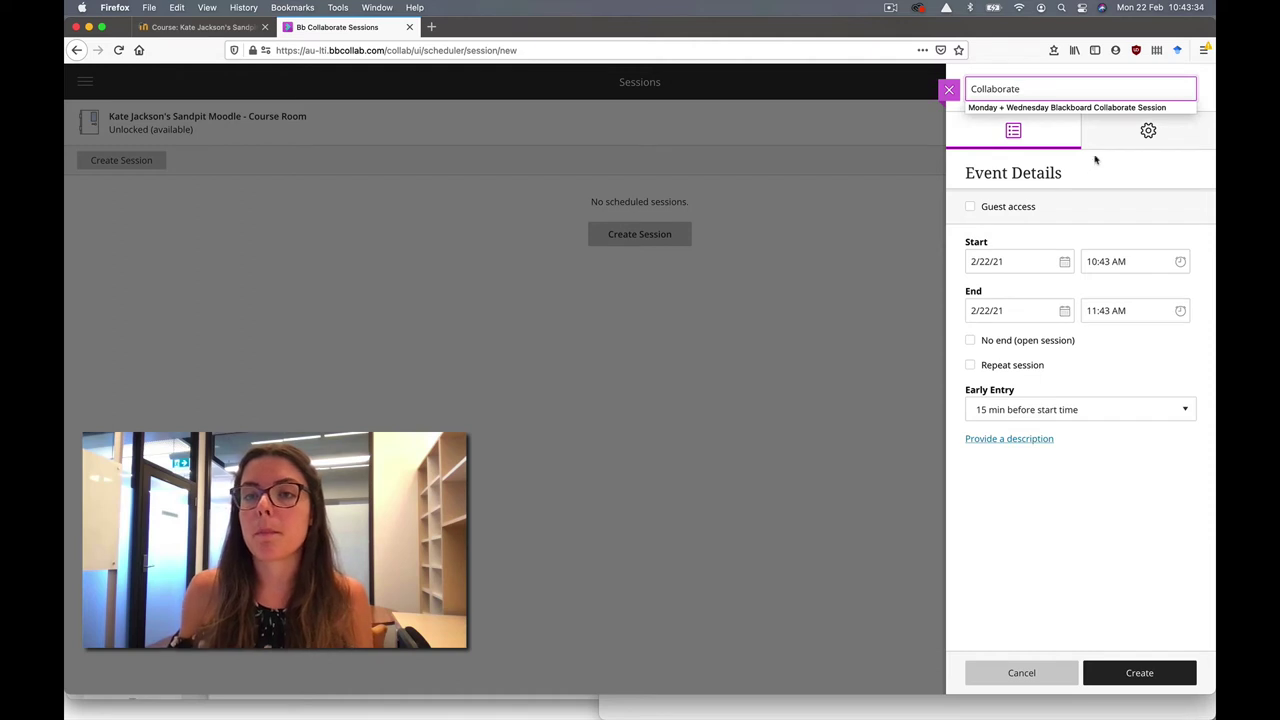
pyautogui.click(1100, 170)
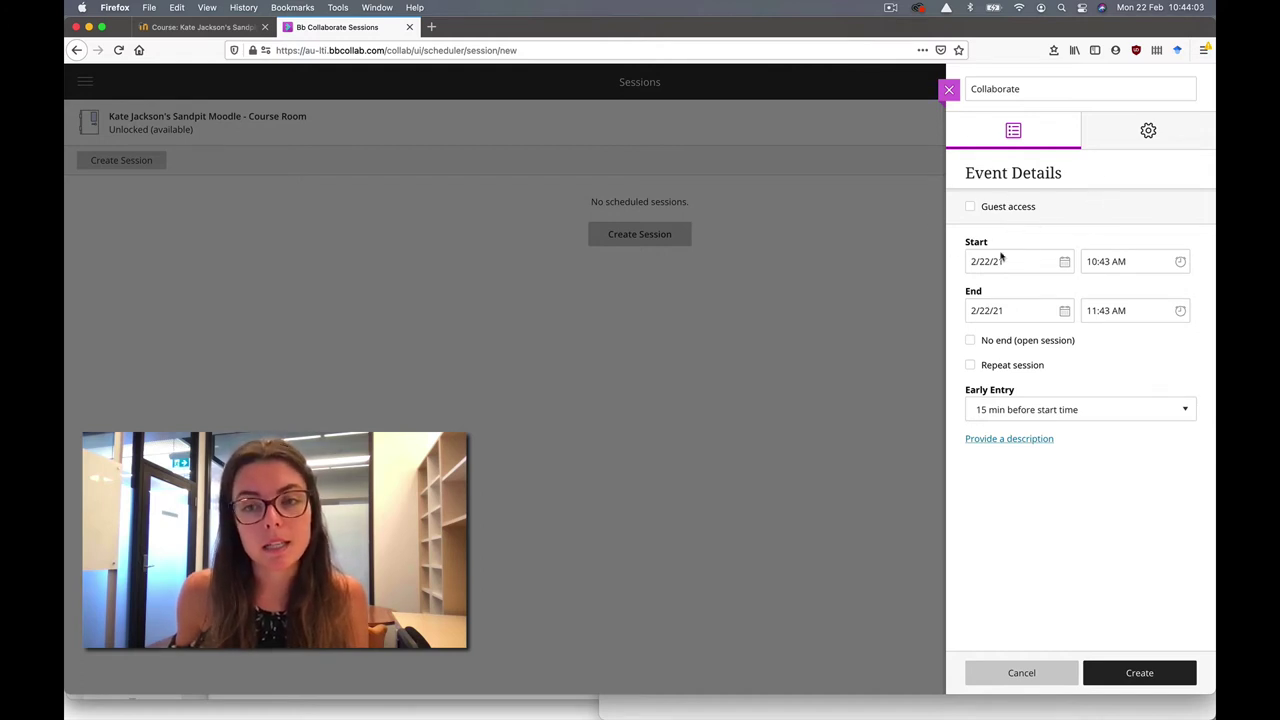
pyautogui.click(971, 208)
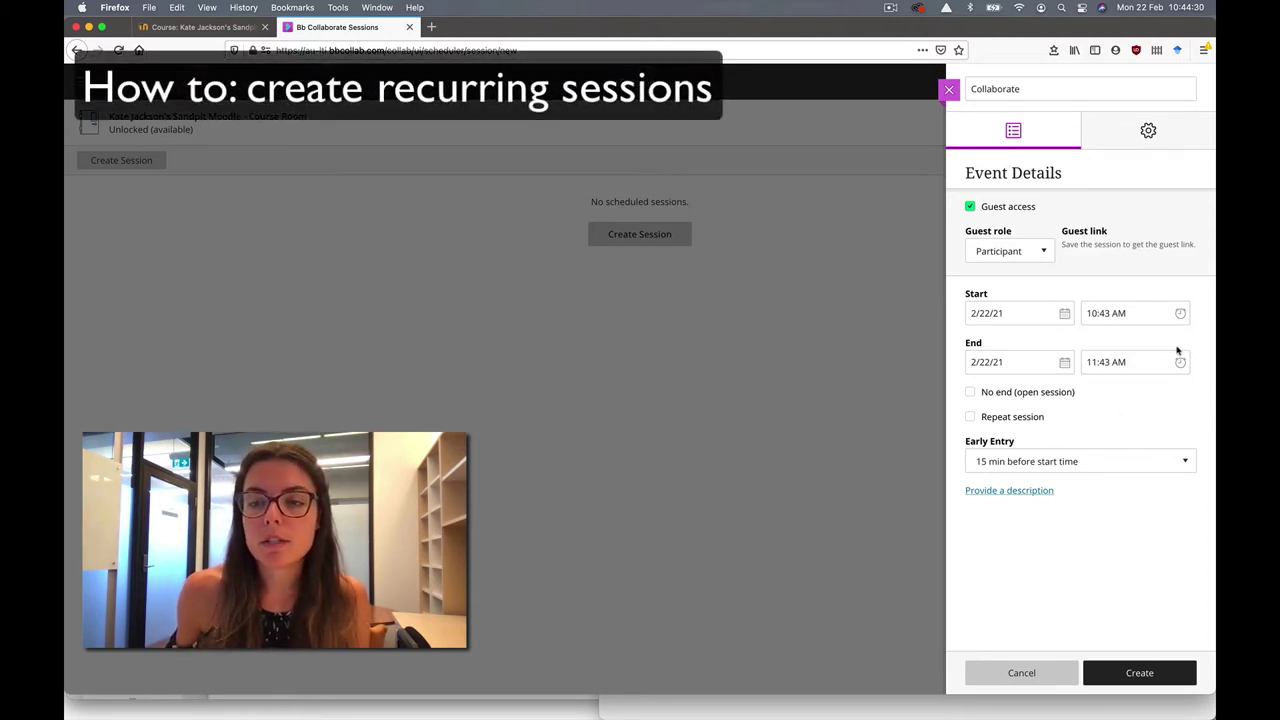
# Set the session's start time to 11:05 AM
pyautogui.click(1180, 314)
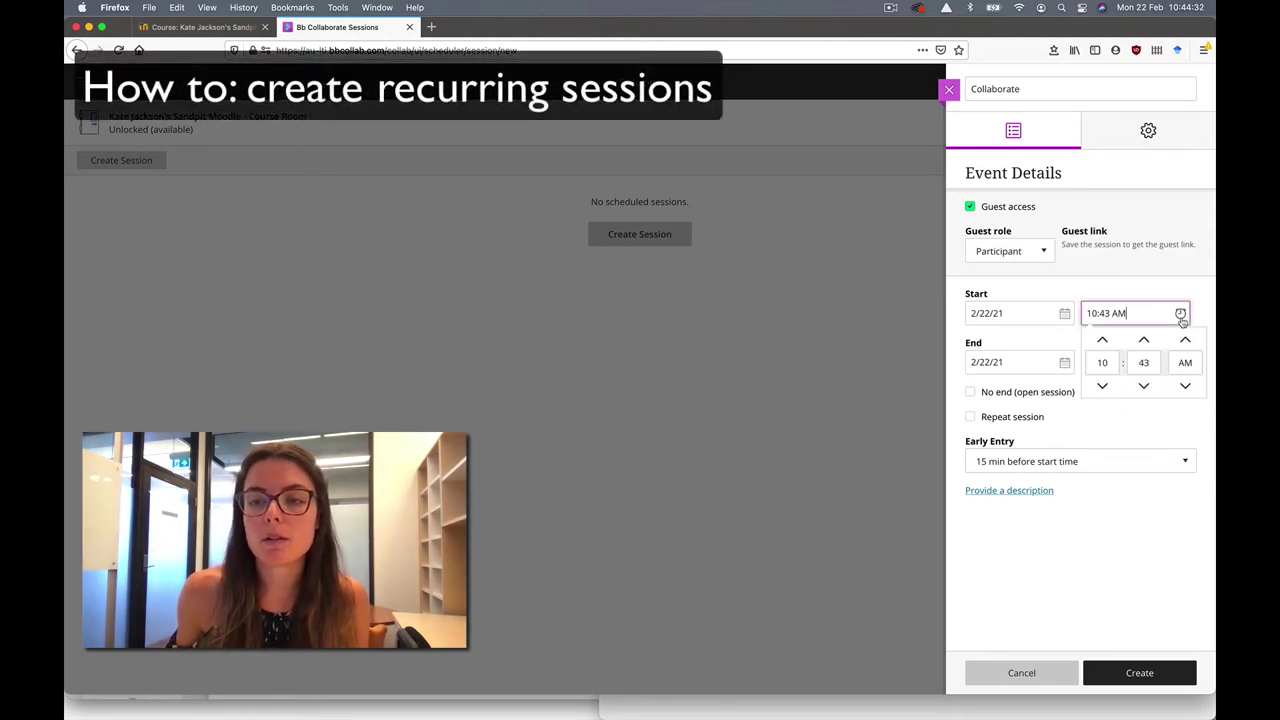
pyautogui.click(1102, 340)
pyautogui.click(1144, 387)
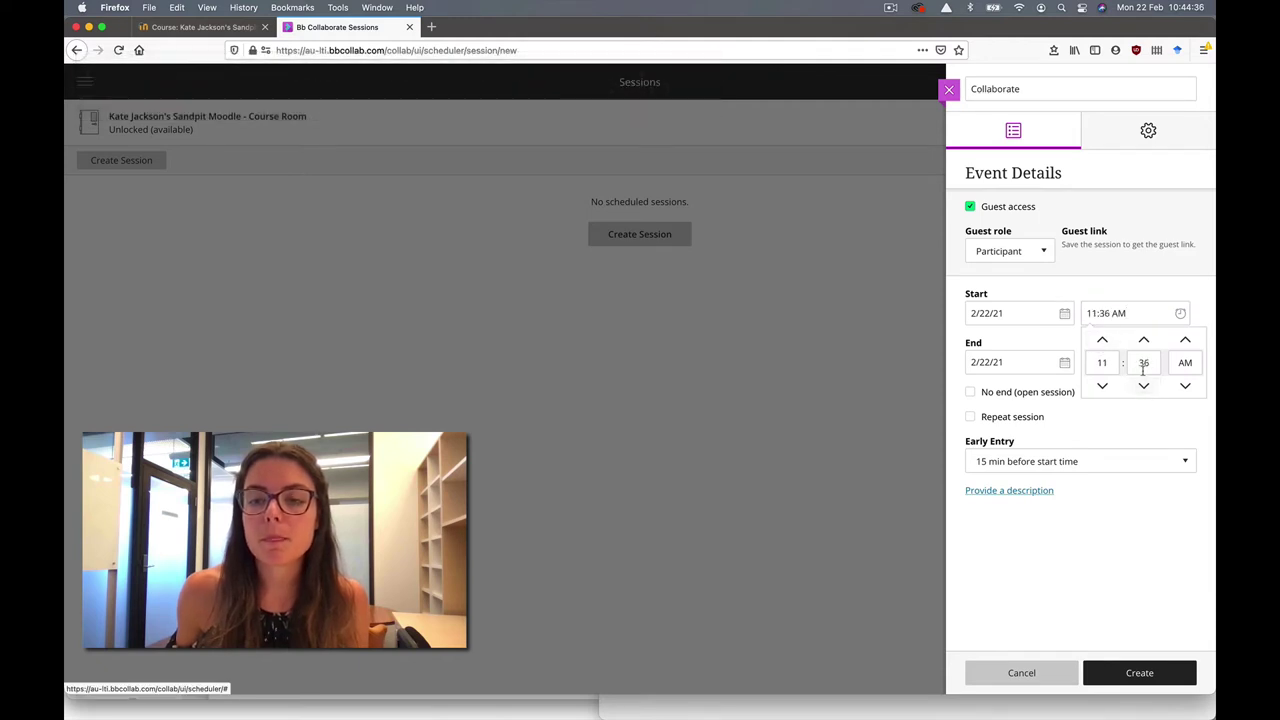
pyautogui.click(1143, 362)
pyautogui.write('05')
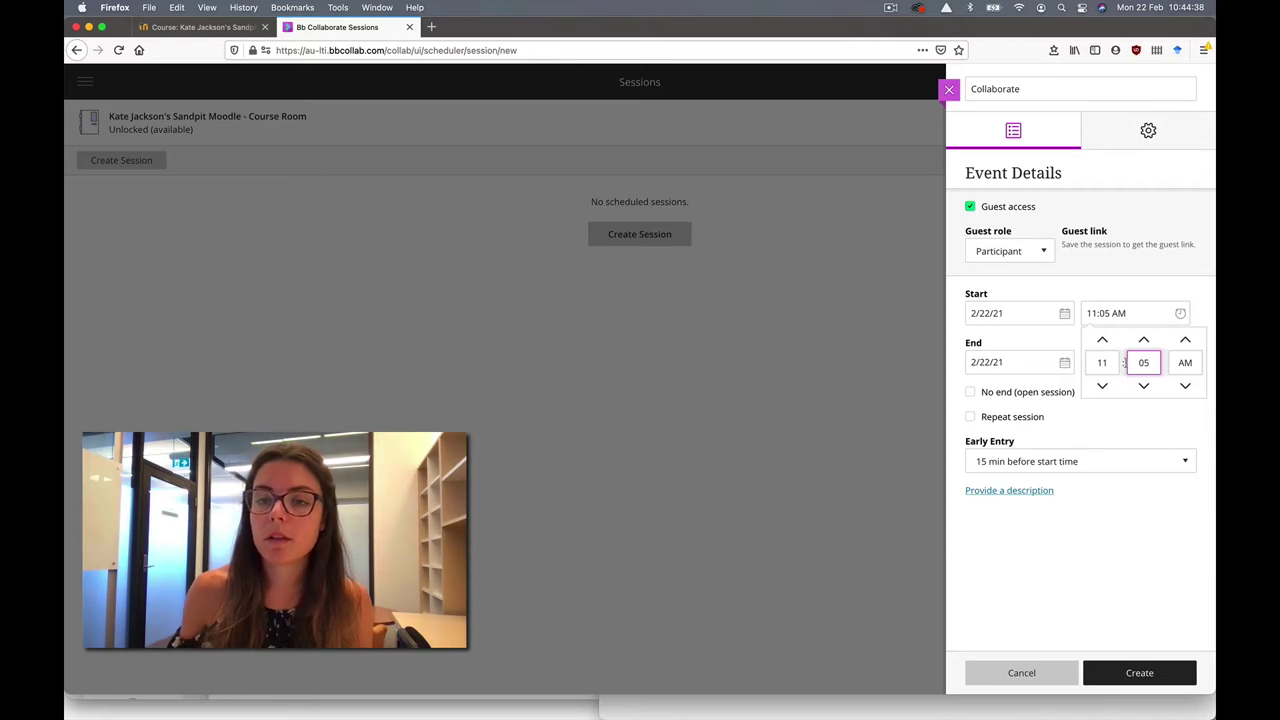
pyautogui.click(1056, 347)
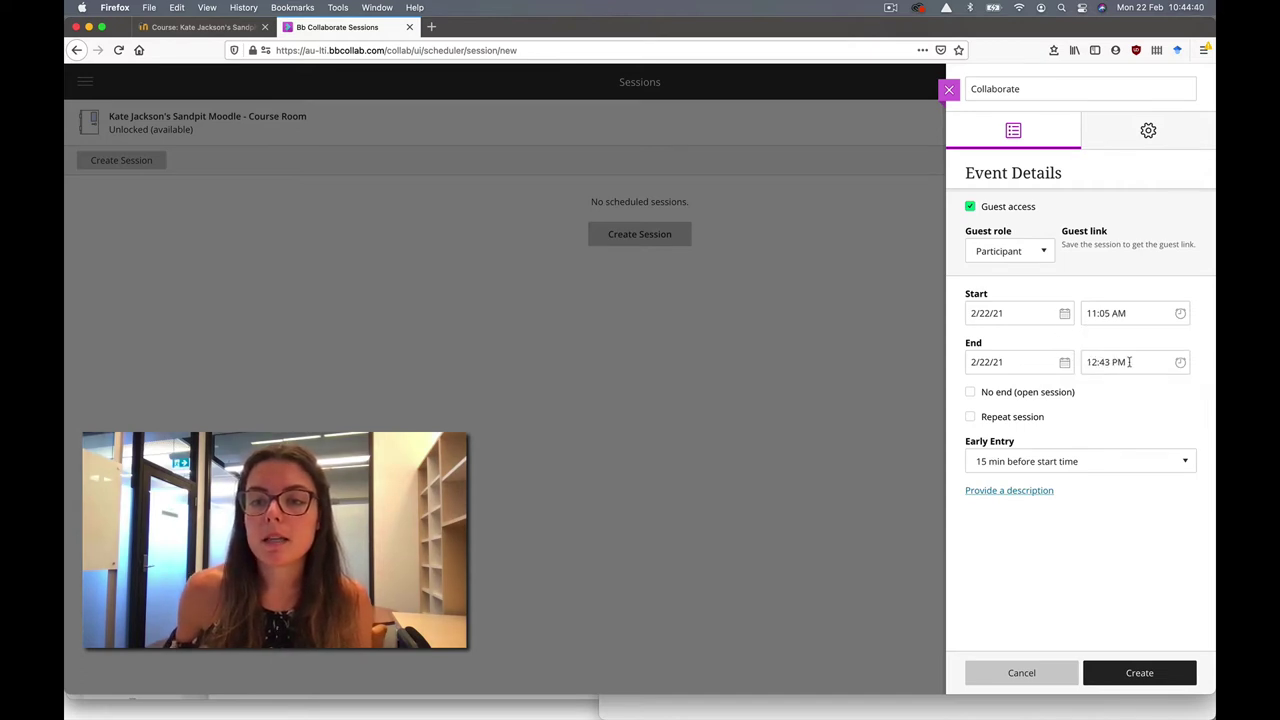
# Set the session's end time to 11:55 PM
pyautogui.click(1092, 362)
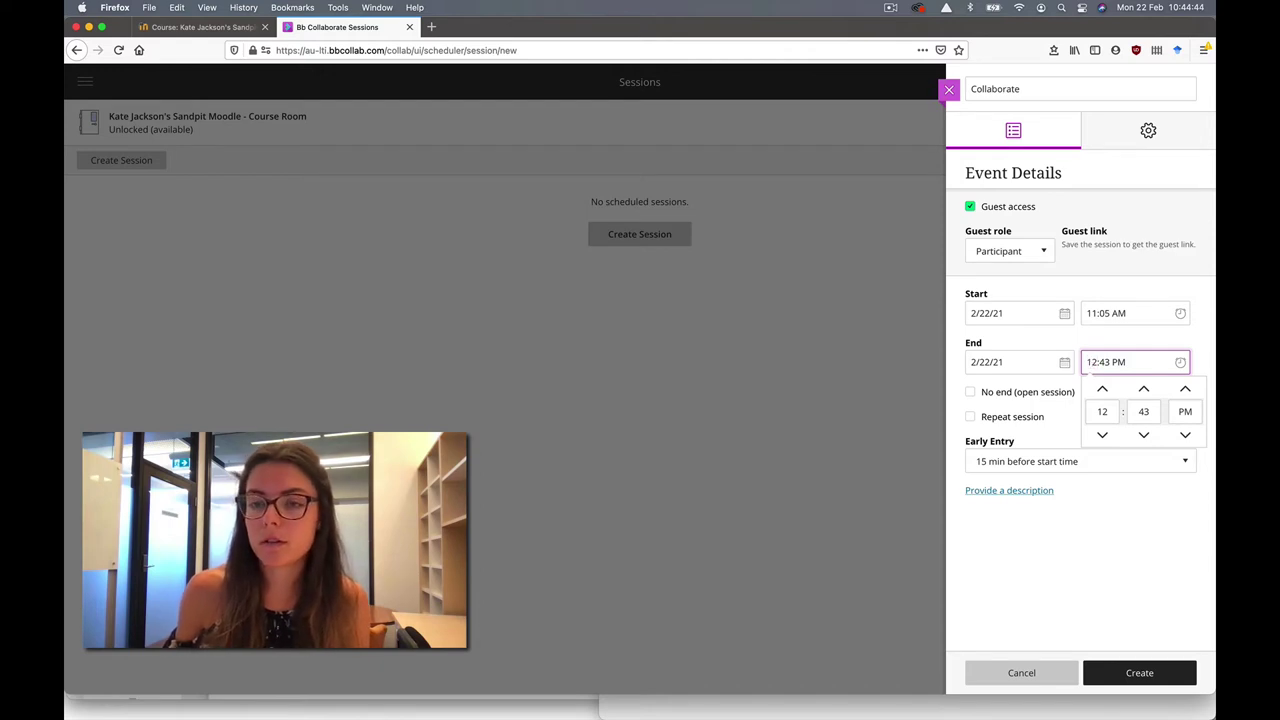
pyautogui.doubleClick(1092, 362)
pyautogui.write('11')
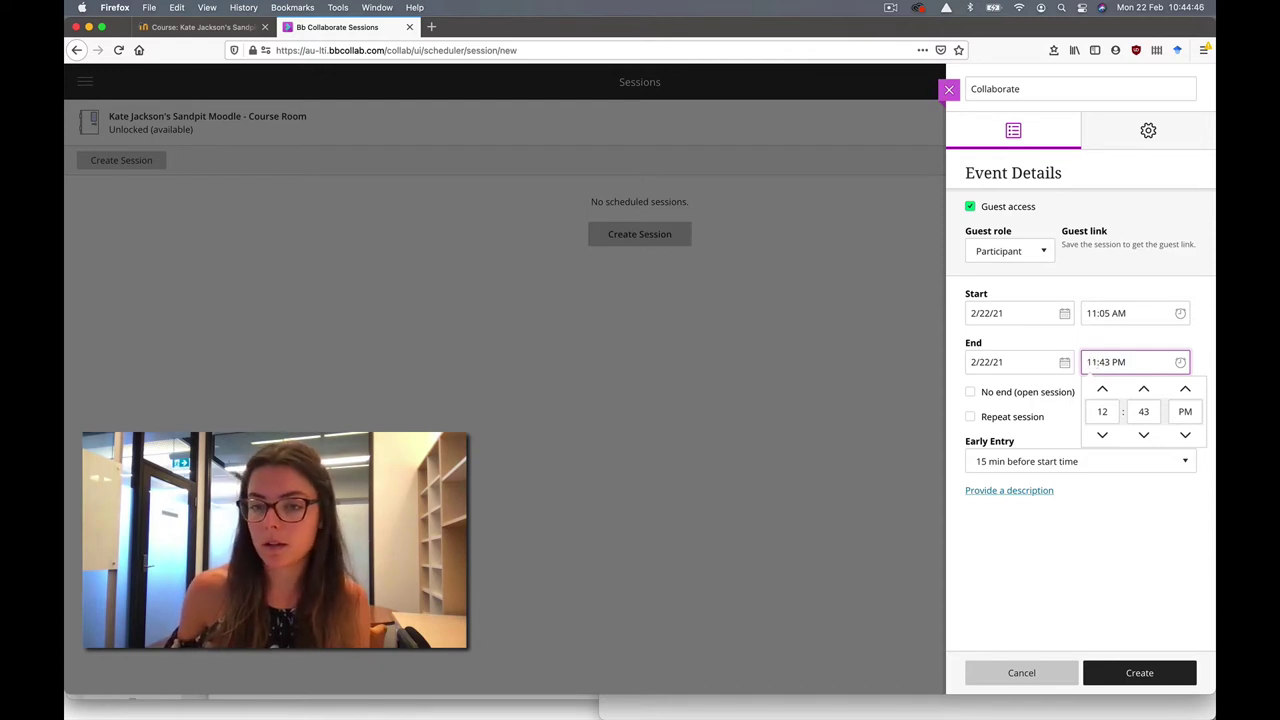
pyautogui.doubleClick(1106, 362)
pyautogui.write('55')
pyautogui.click(1067, 346)
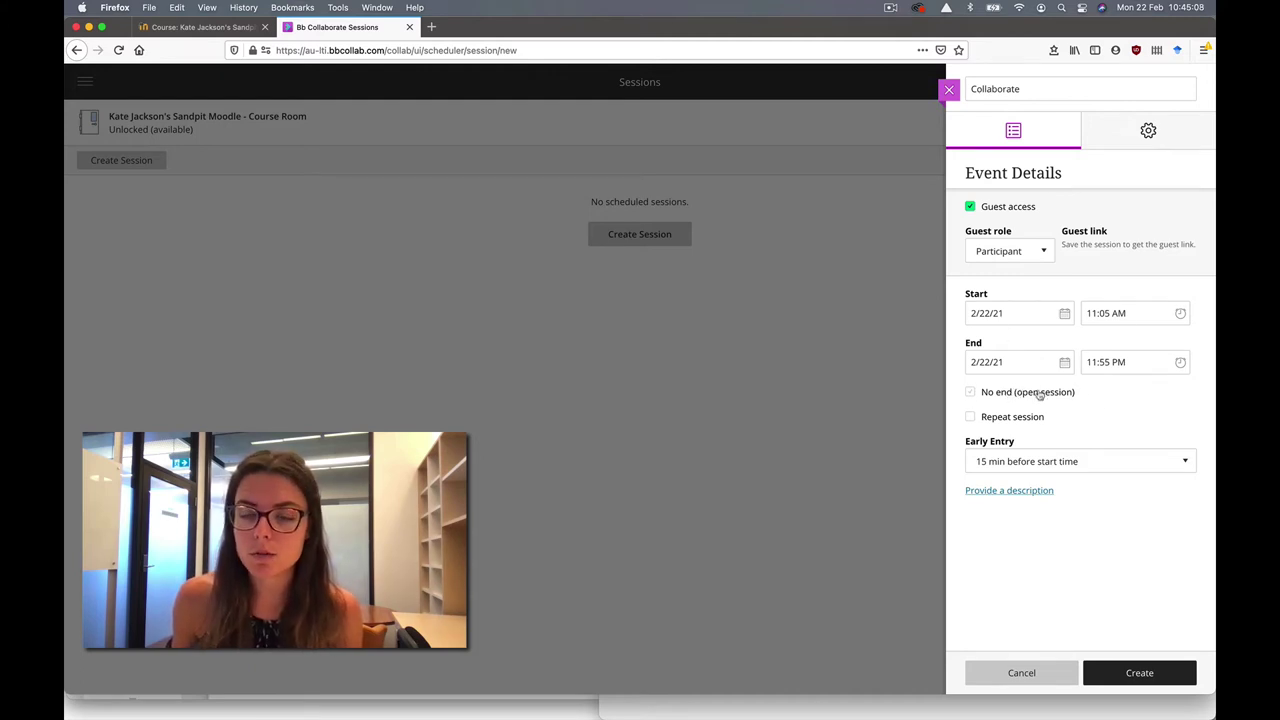
# Make the session repeat weekly and add Wednesday to the repeat days alongside Monday
pyautogui.click(1014, 422)
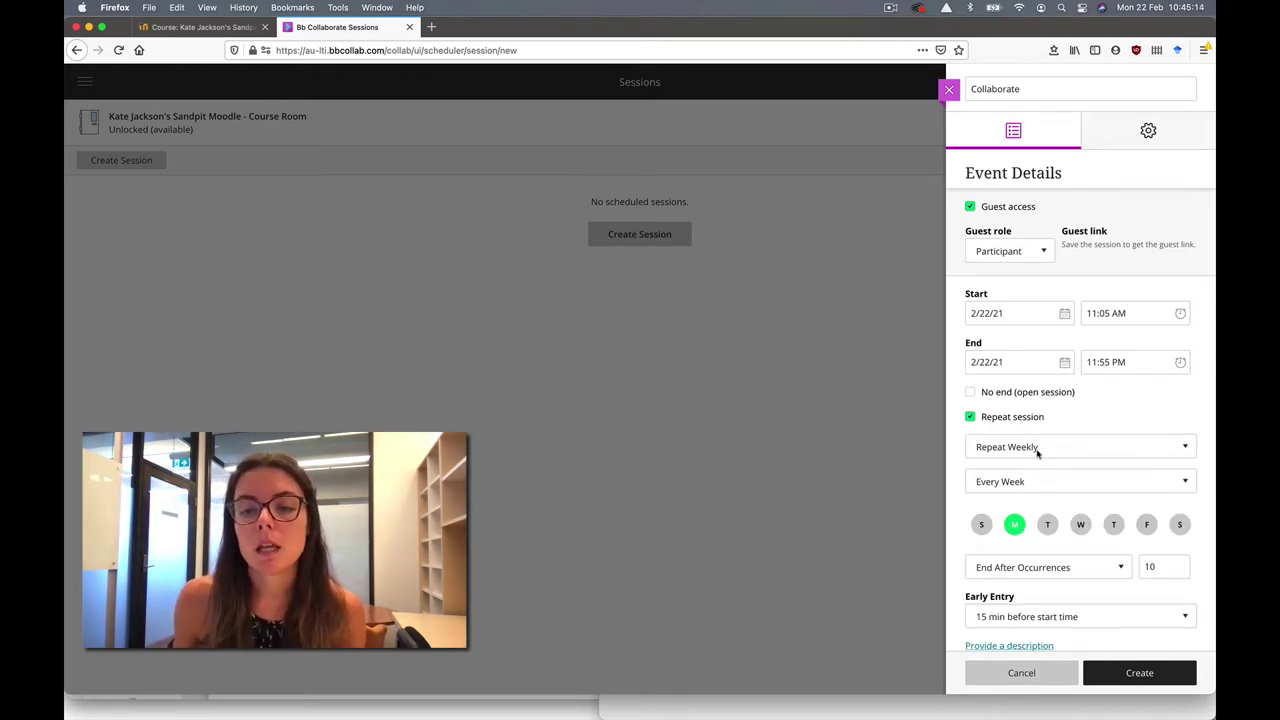
pyautogui.click(1082, 526)
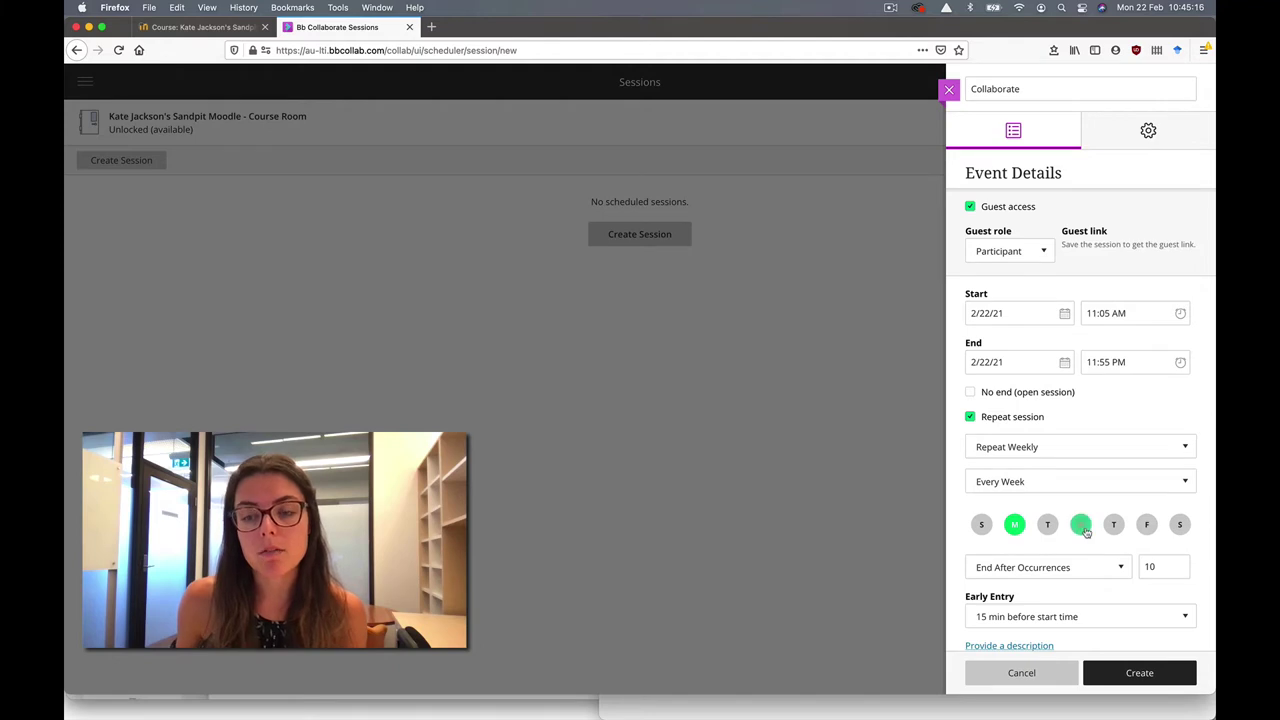
# Add Friday to the days on which the session repeats each week
pyautogui.click(1146, 525)
pyautogui.scroll(-1, 1080, 557)
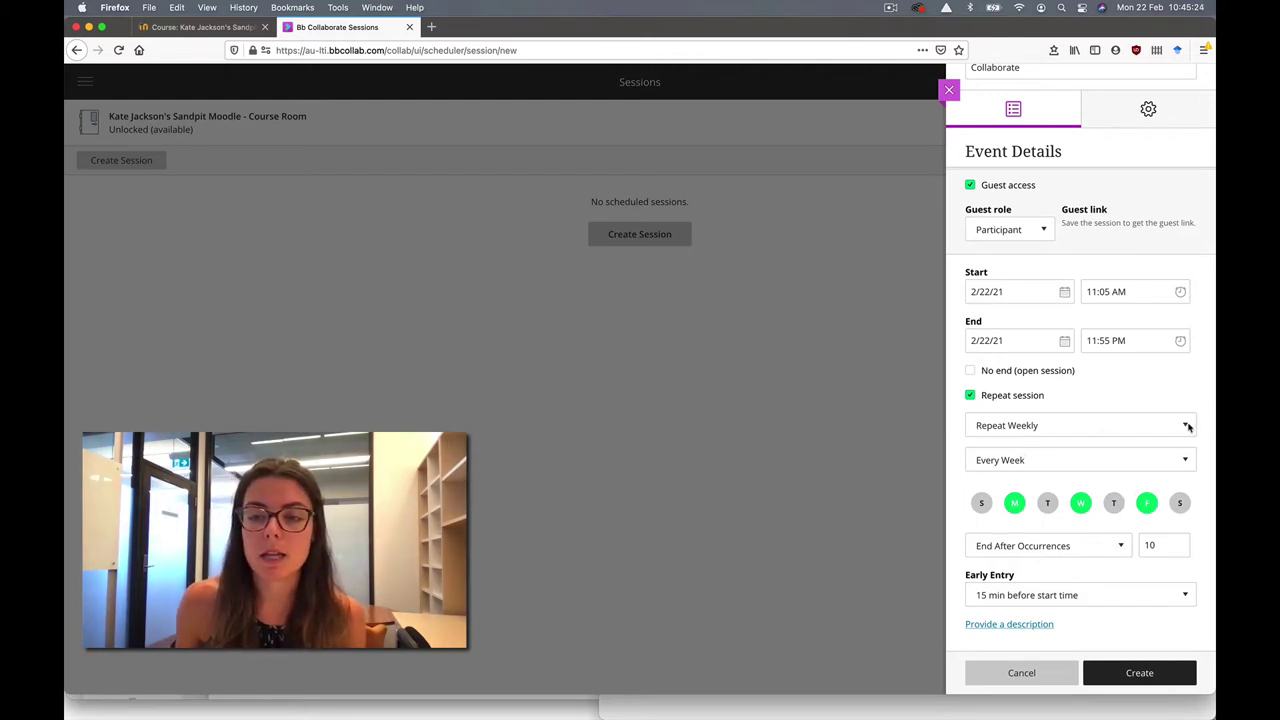
pyautogui.click(1186, 458)
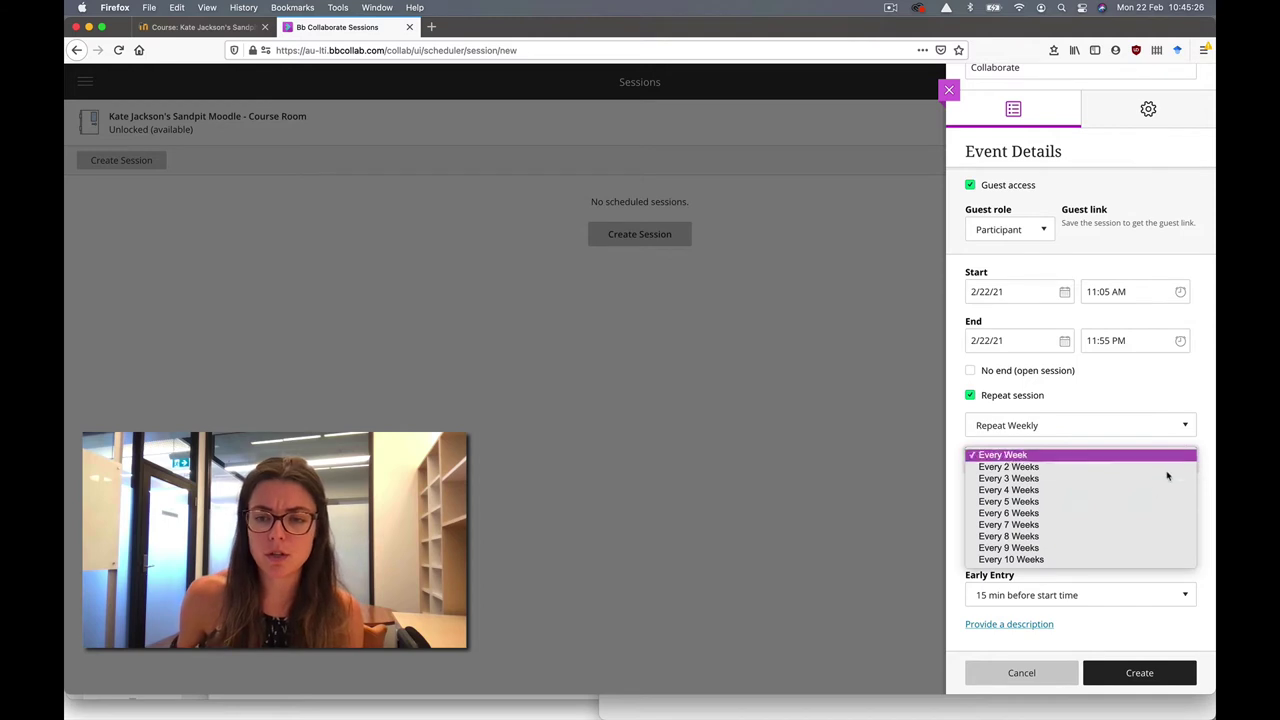
pyautogui.click(1198, 446)
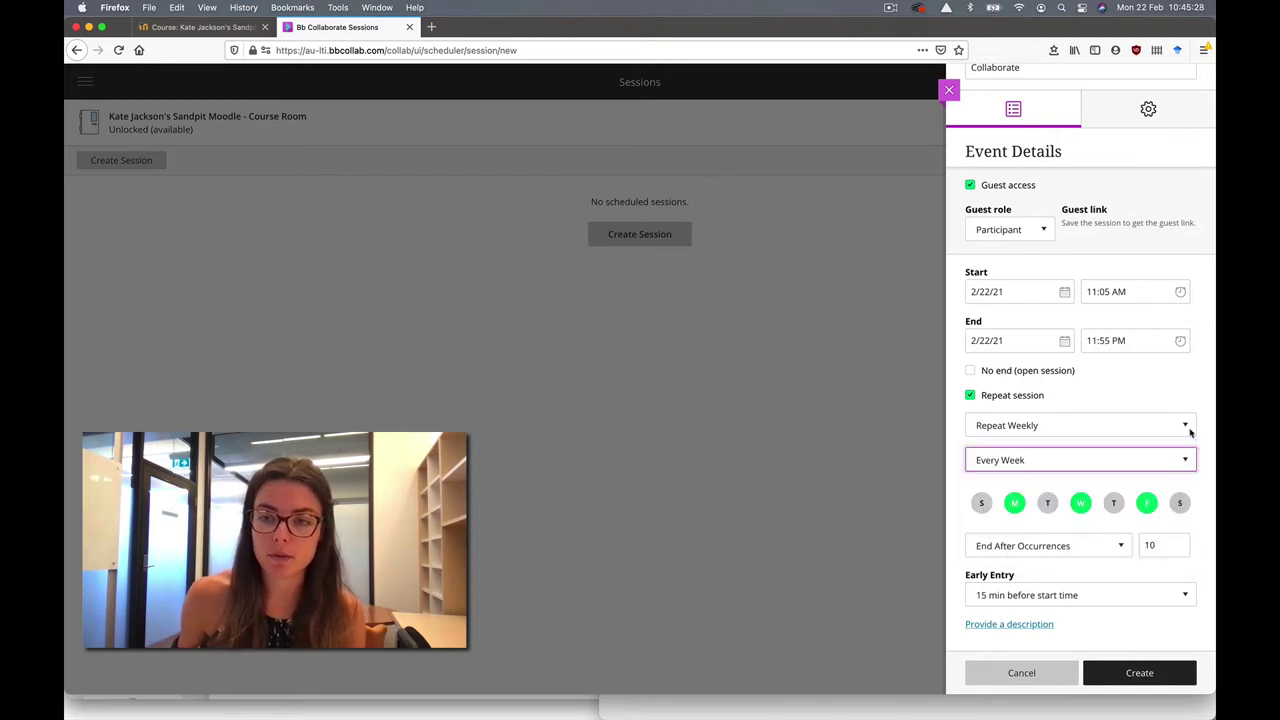
pyautogui.click(1190, 430)
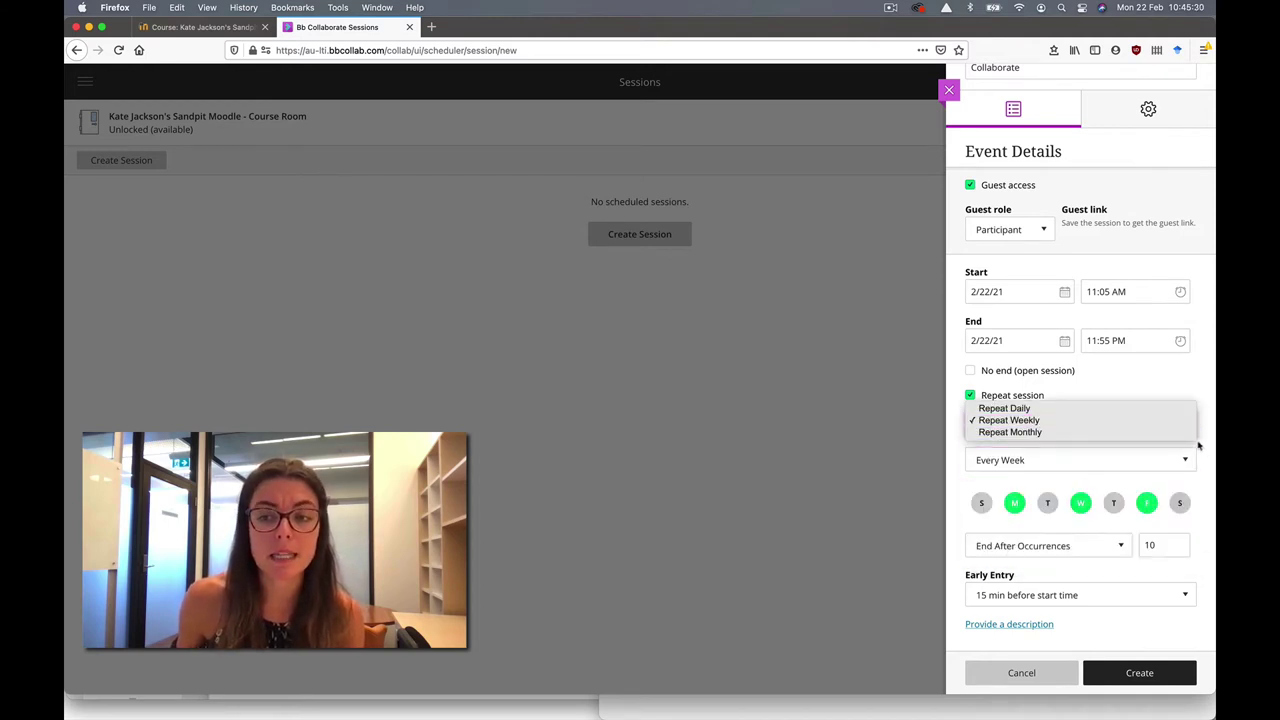
pyautogui.click(1202, 447)
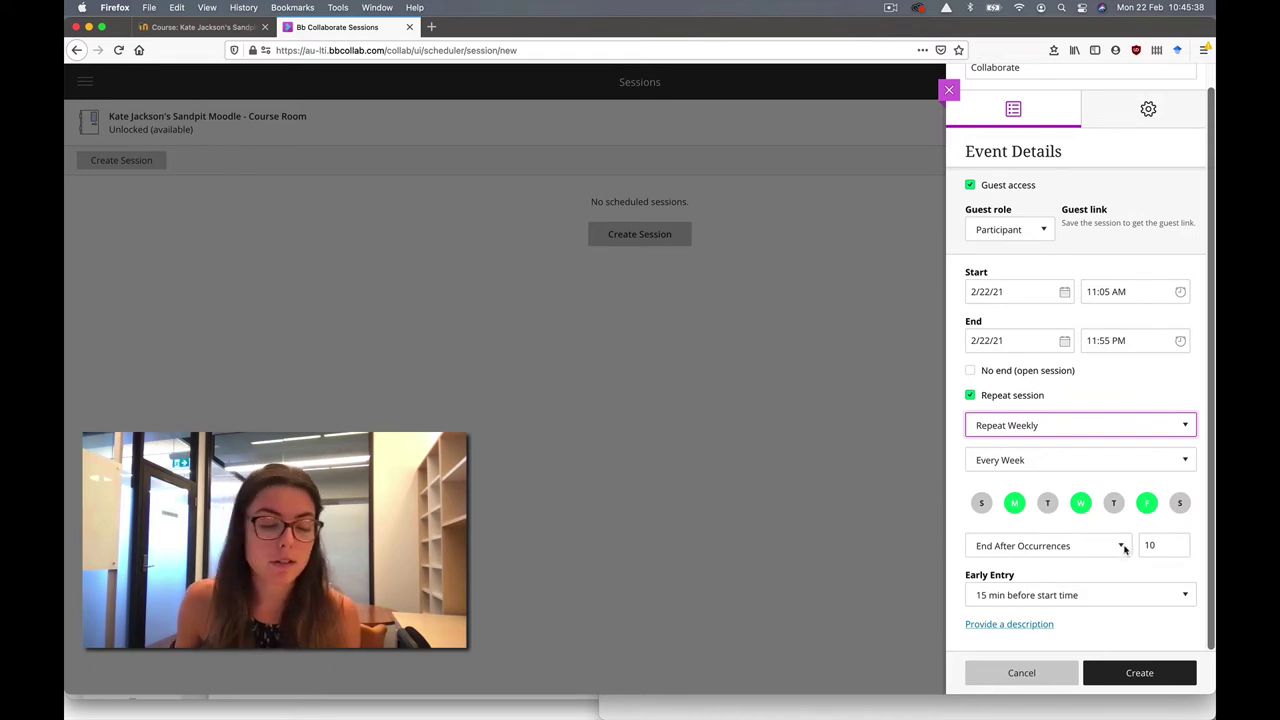
pyautogui.click(1080, 503)
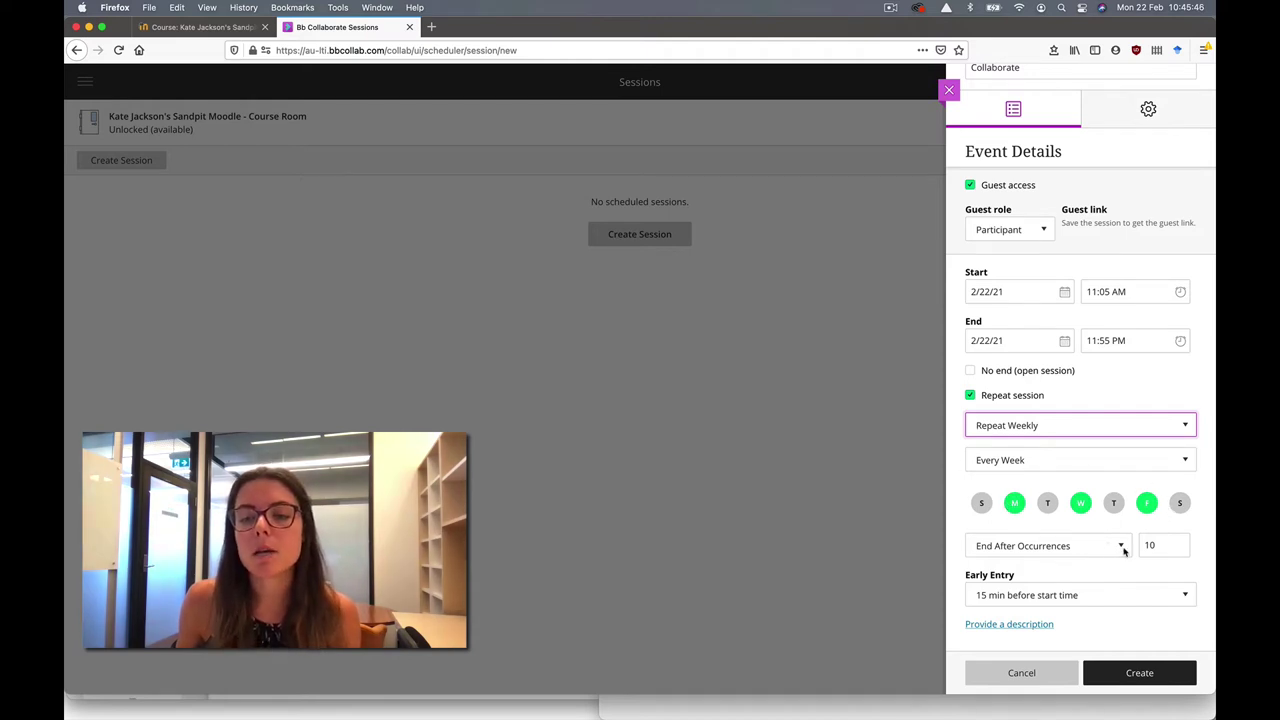
# Set the session recurrence to end after 9 occurrences
pyautogui.click(1157, 547)
pyautogui.doubleClick(1157, 547)
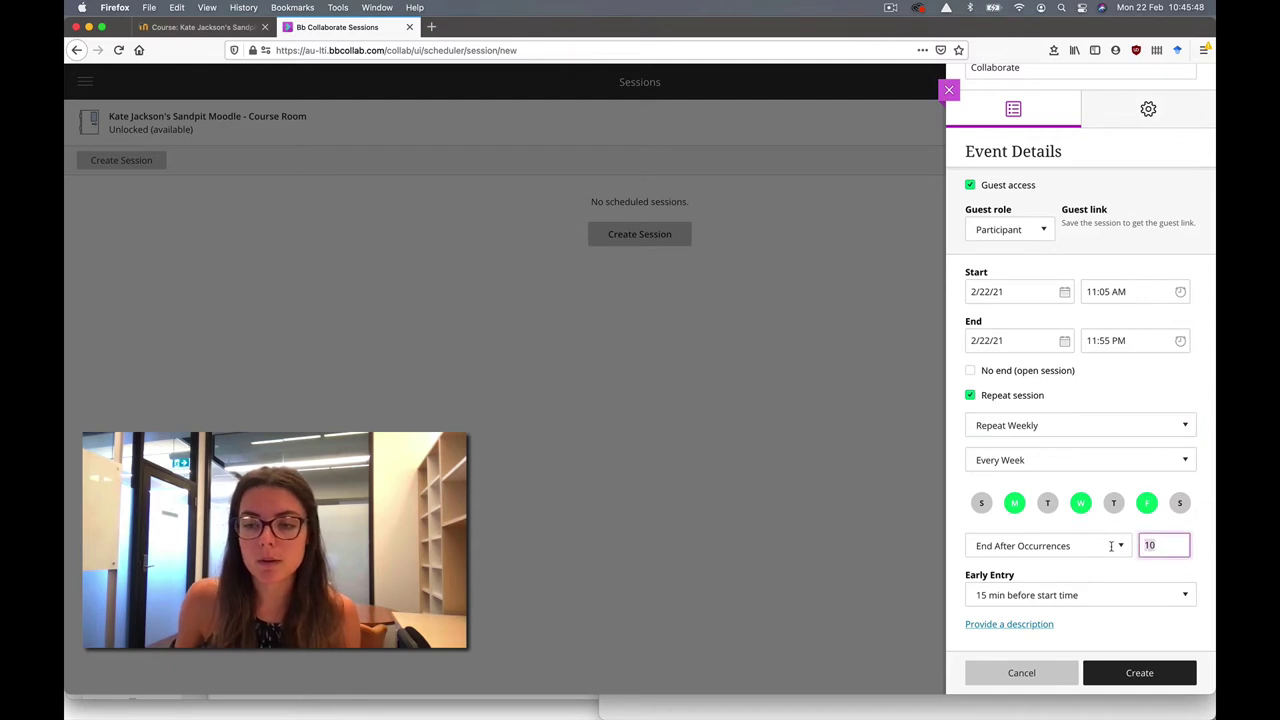
pyautogui.write('9')
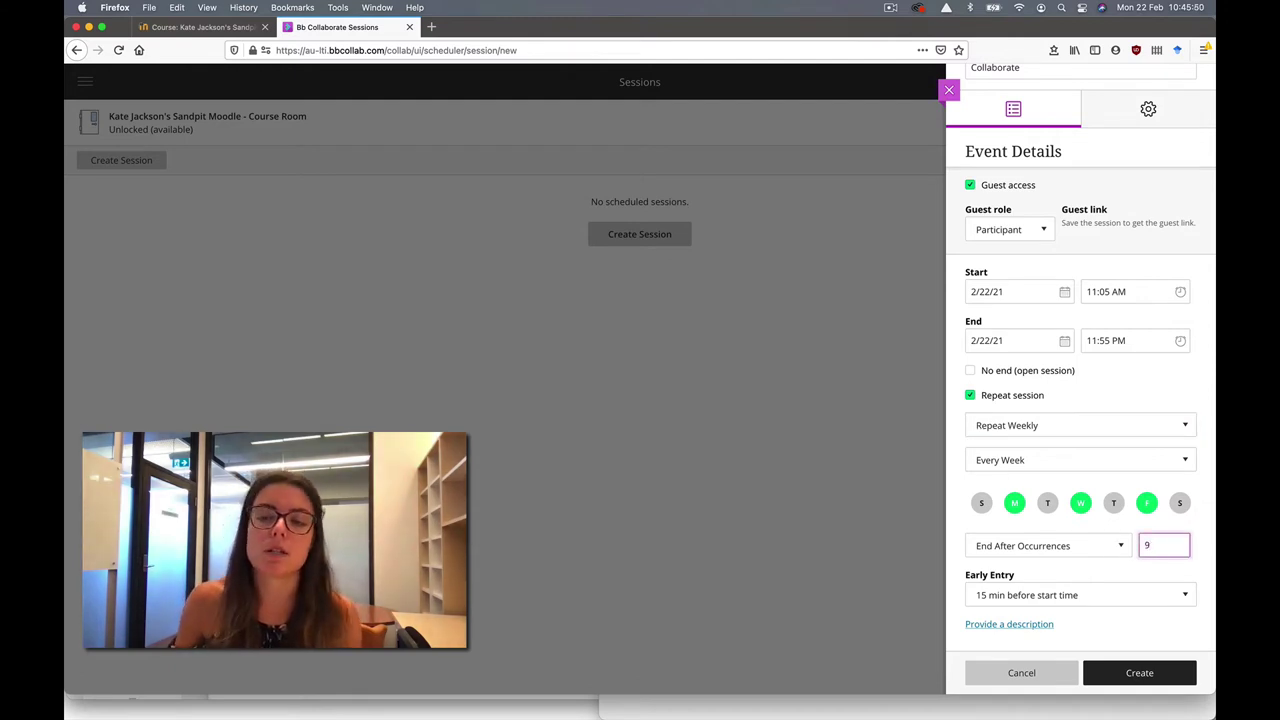
# Make the session recurrence end on a date and set that date to 3/12/21
pyautogui.click(1121, 549)
pyautogui.click(1120, 553)
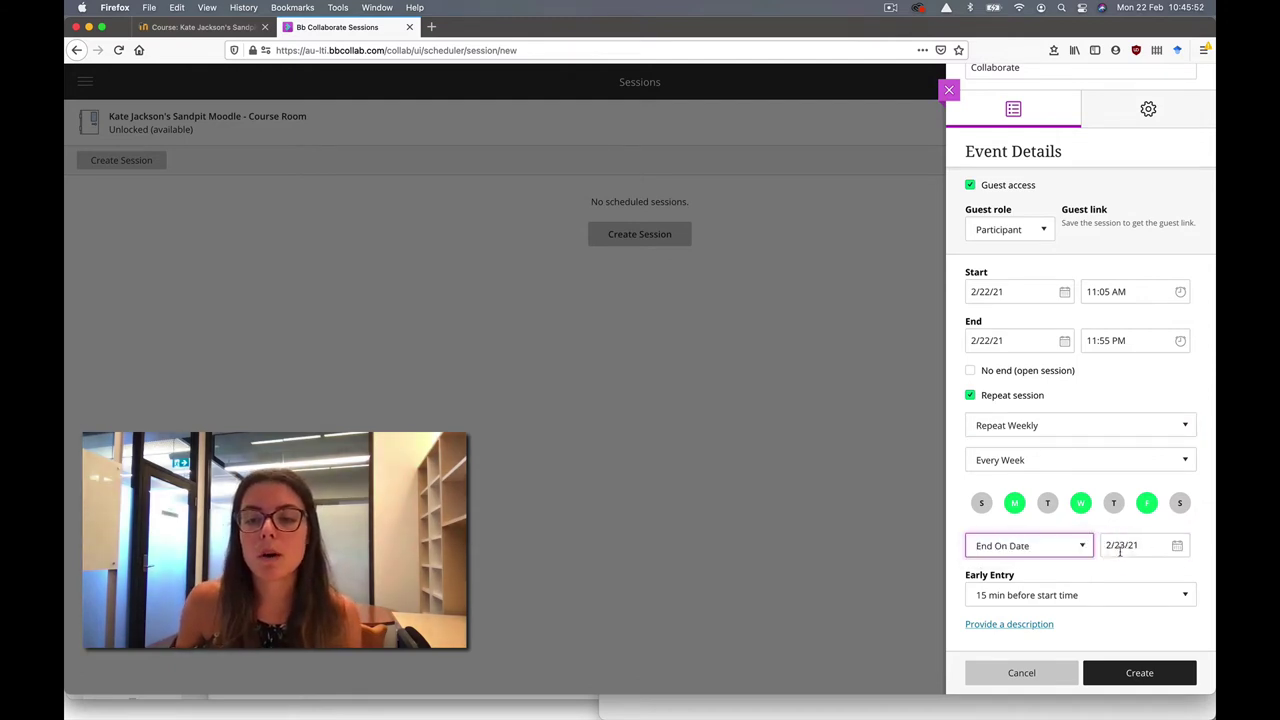
pyautogui.click(1176, 545)
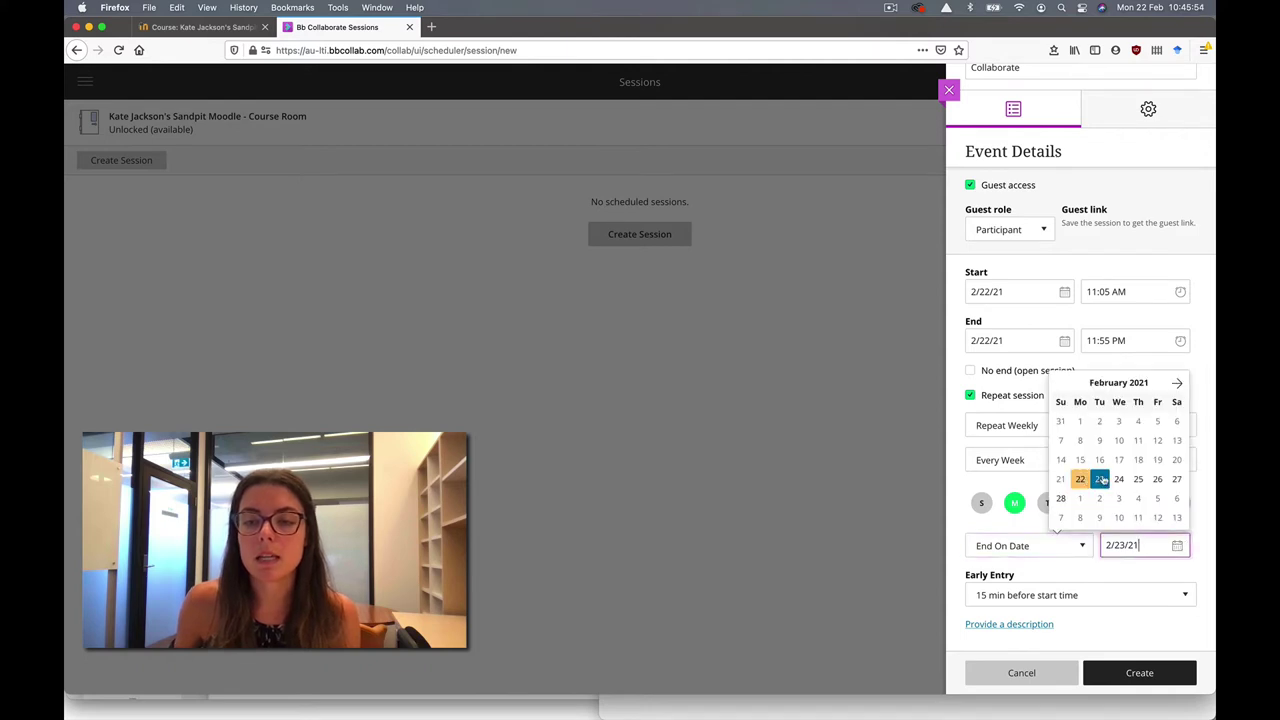
pyautogui.click(1158, 518)
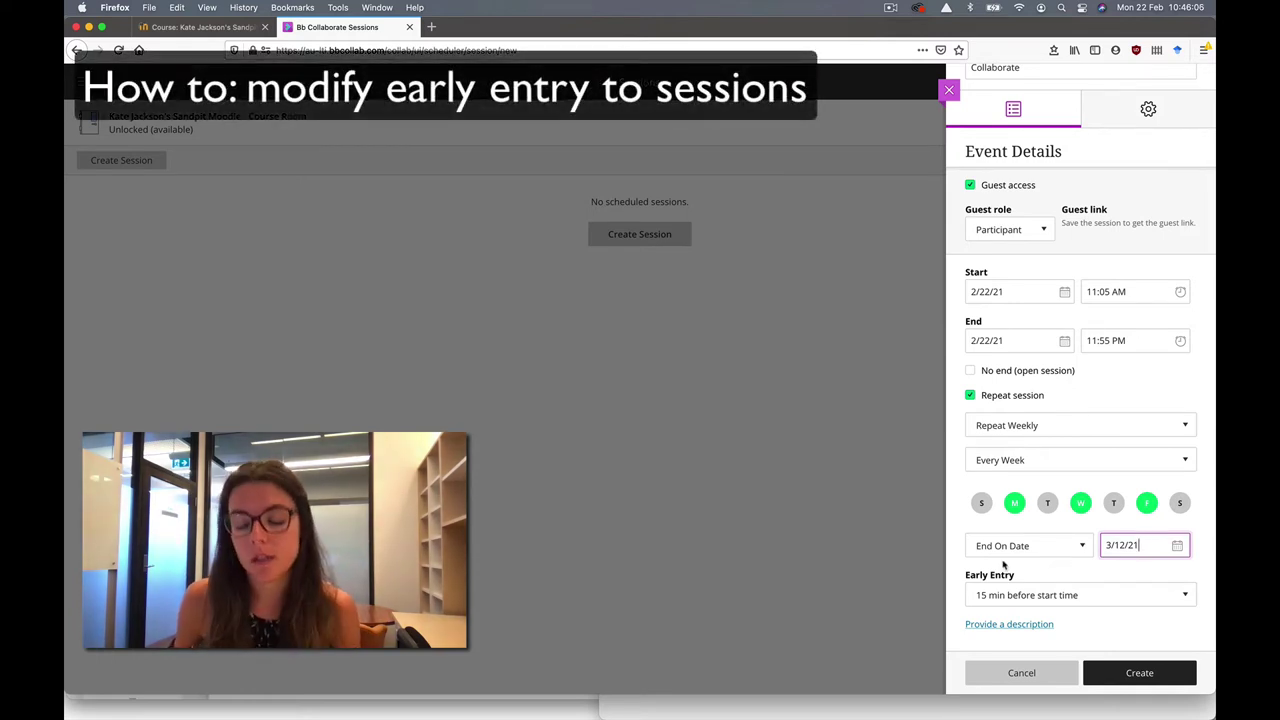
pyautogui.click(1006, 600)
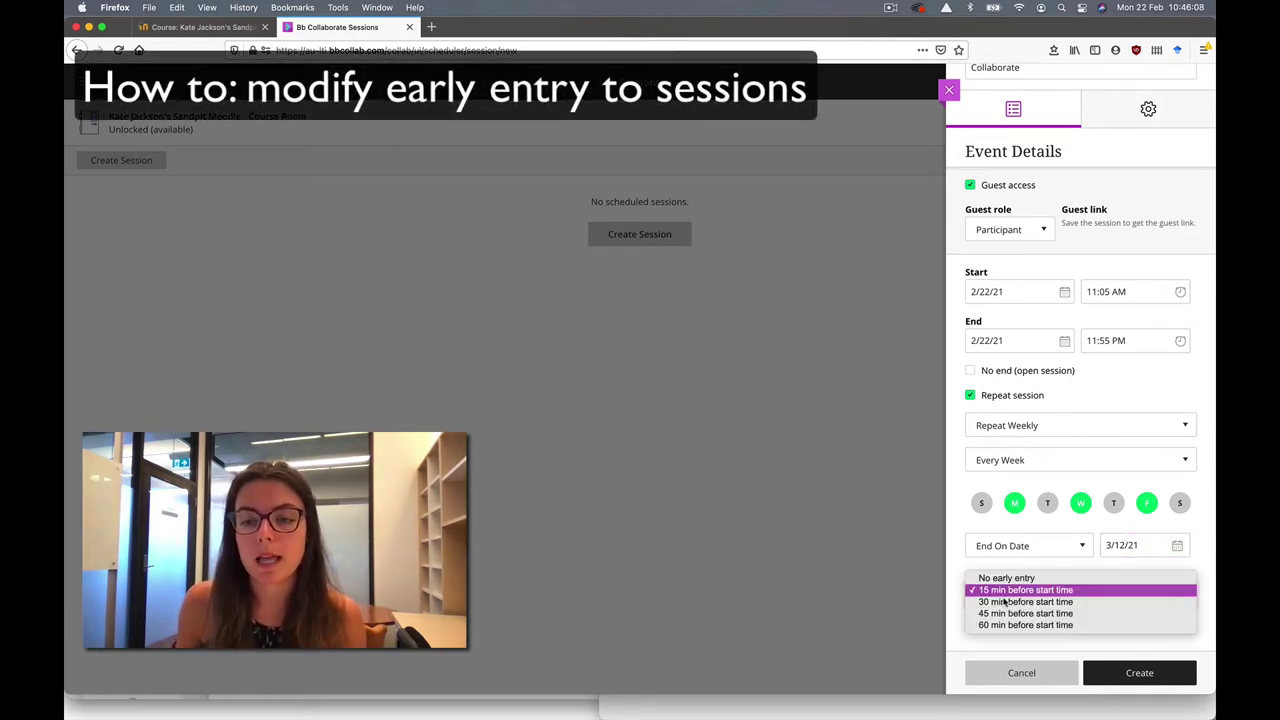
pyautogui.press('Down')
pyautogui.press('Down')
pyautogui.press('Down')
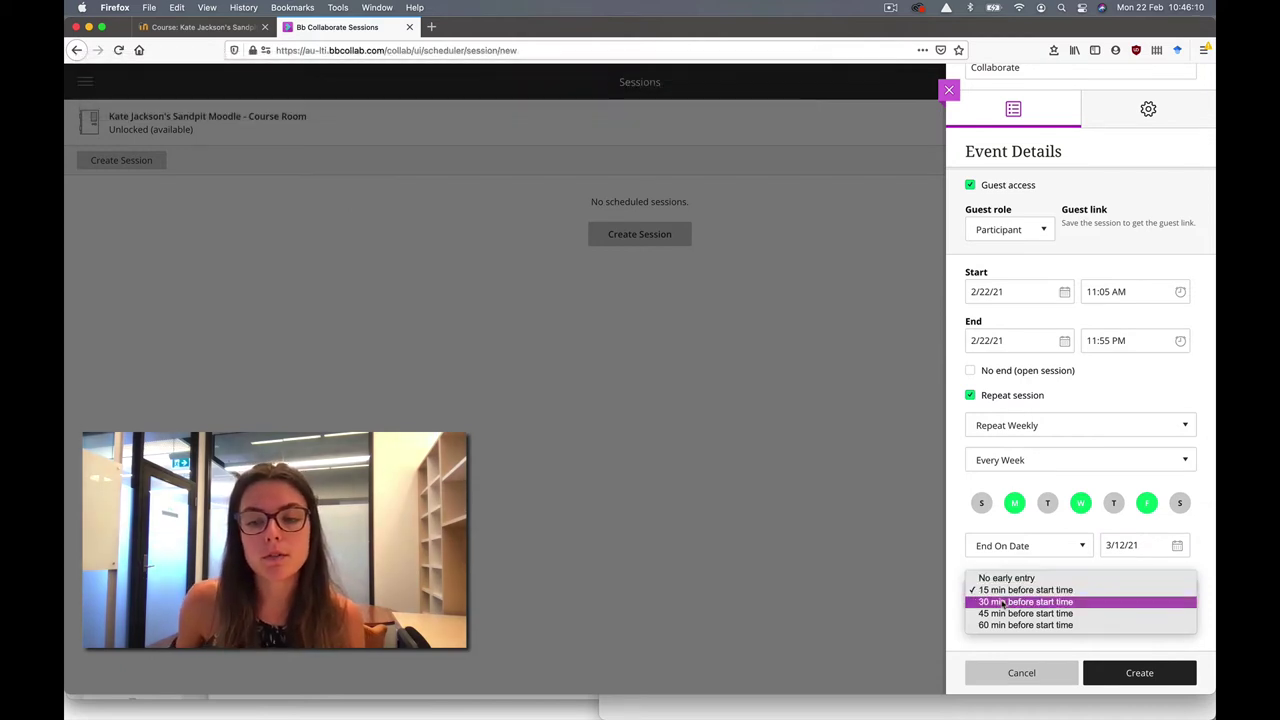
pyautogui.click(963, 567)
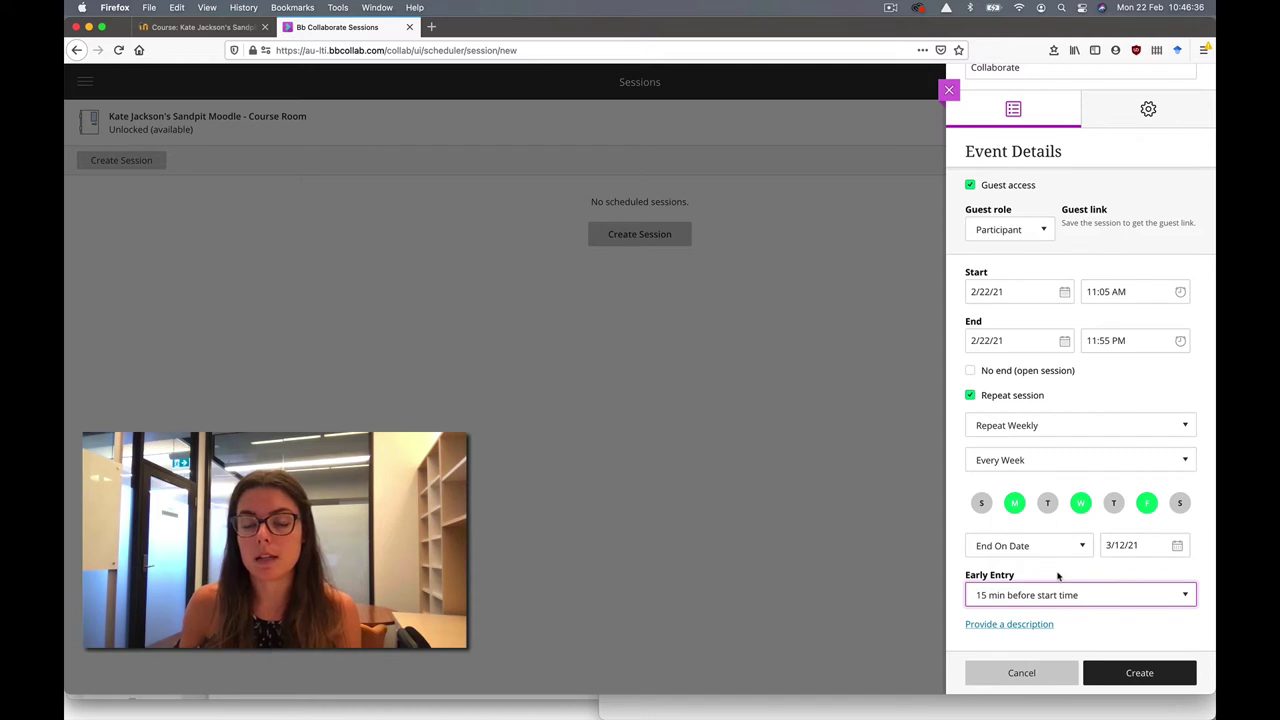
# Allow recording downloads and anonymize chat messages in the session settings, and return to the event details
pyautogui.click(1151, 112)
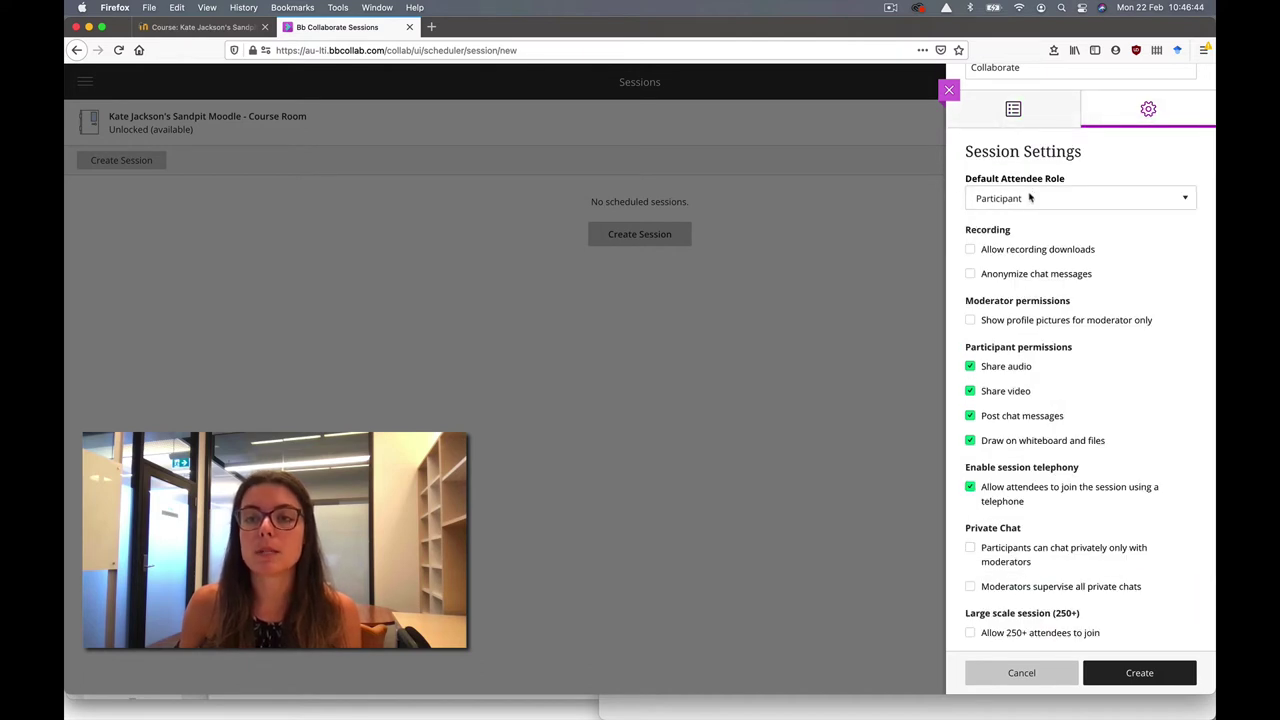
pyautogui.click(970, 250)
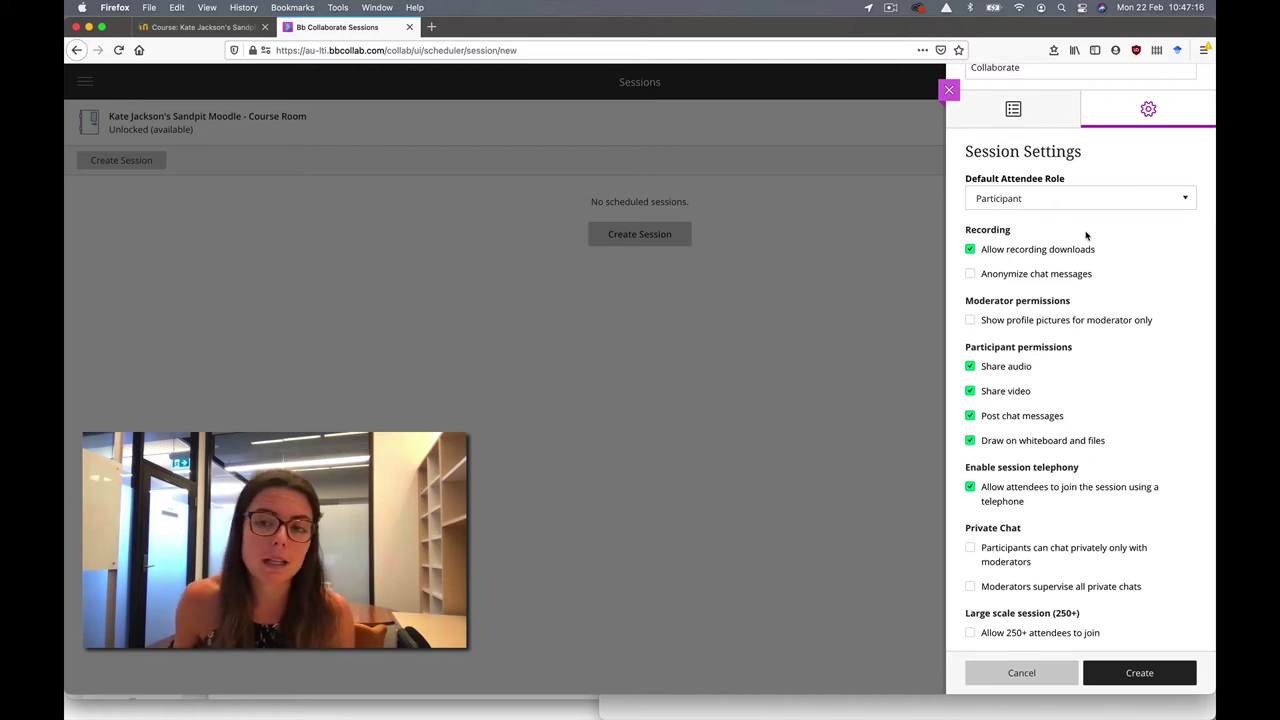
pyautogui.click(970, 275)
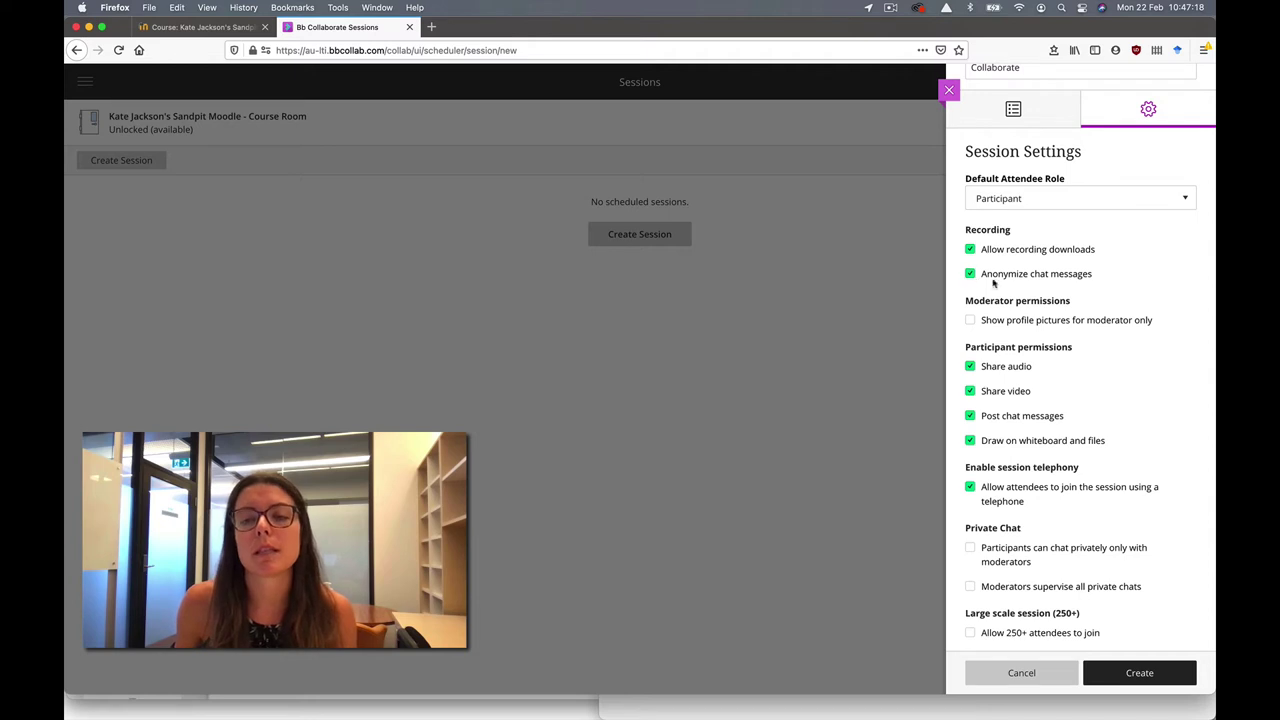
pyautogui.scroll(-2, 1054, 282)
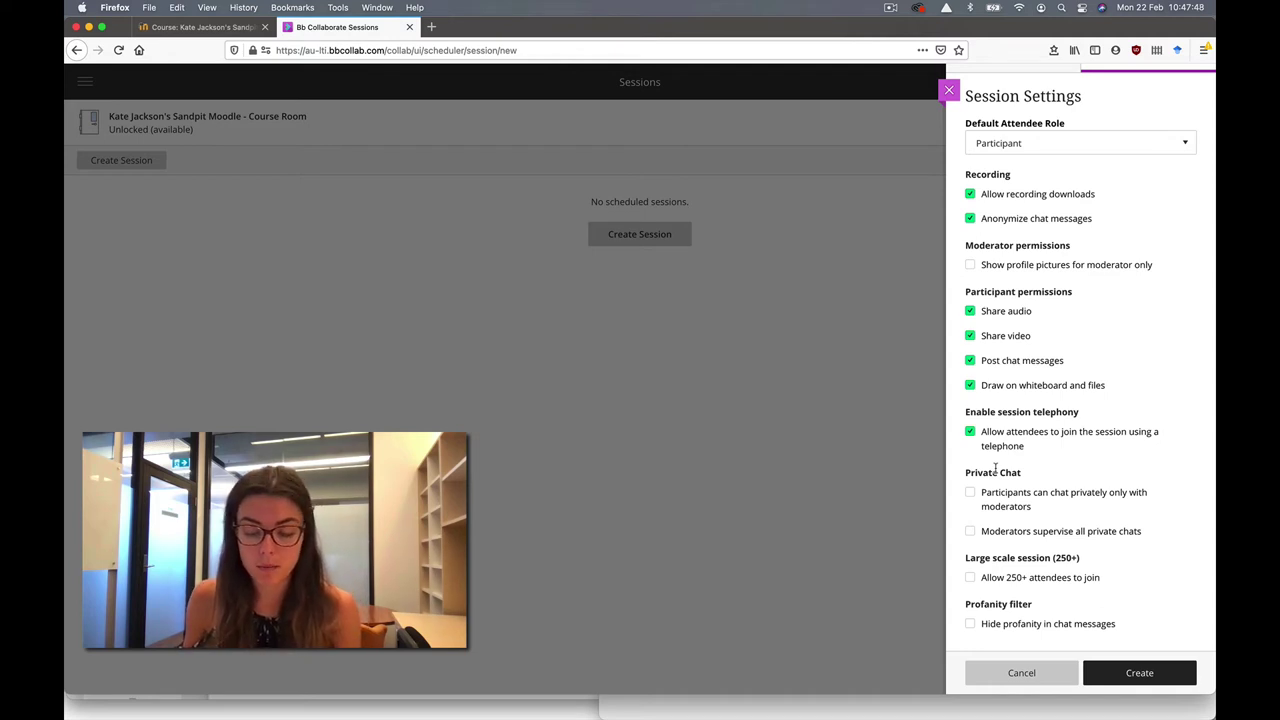
pyautogui.scroll(-1, 995, 467)
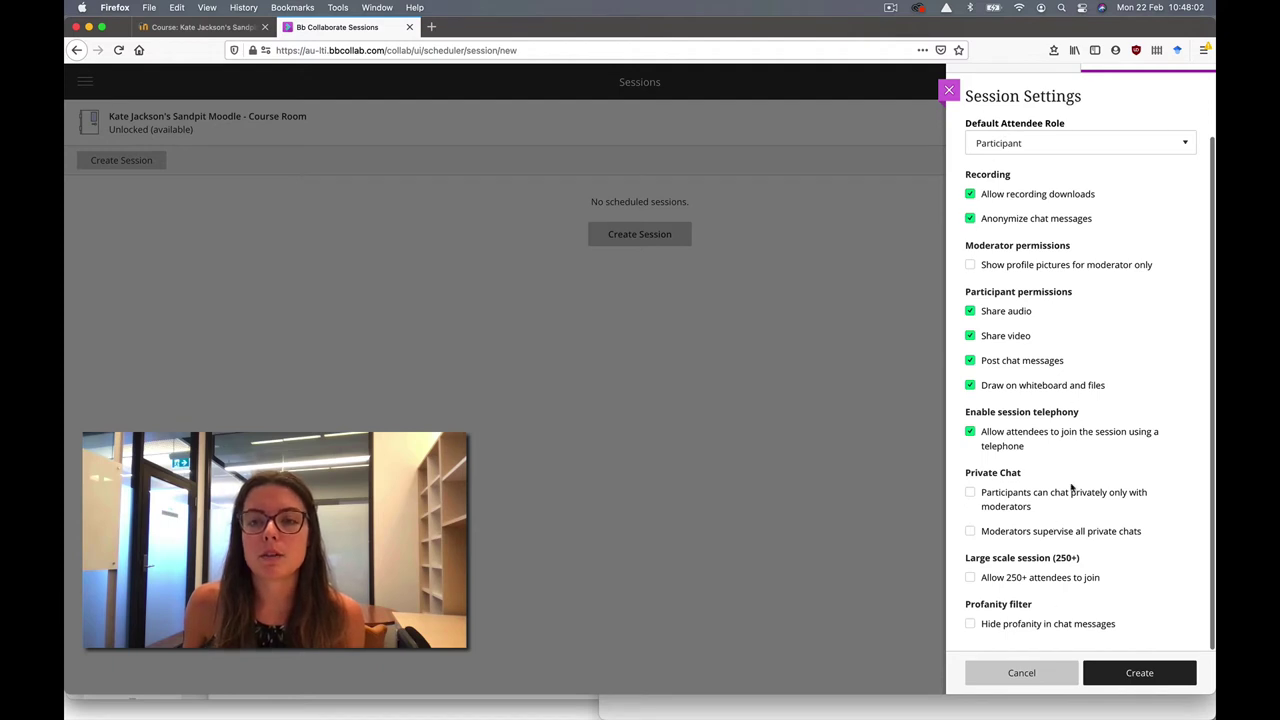
pyautogui.scroll(3, 1071, 487)
pyautogui.click(1026, 131)
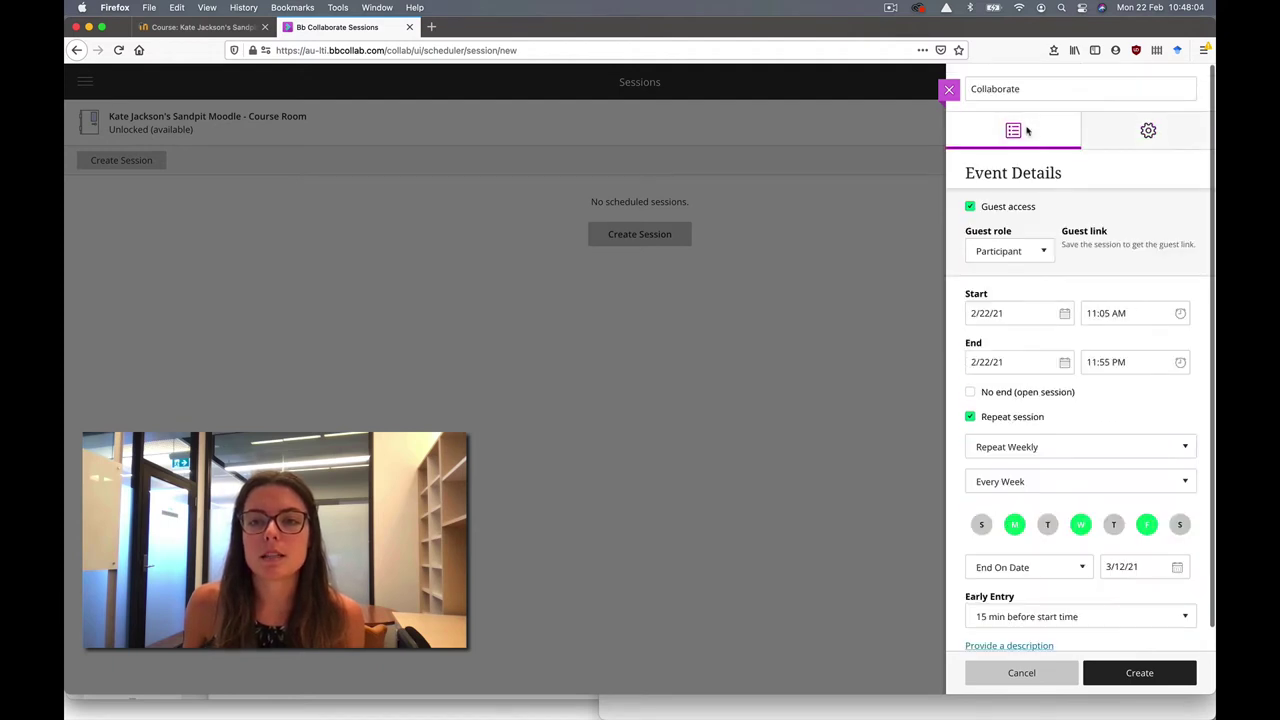
# Create the recurring session, copy its guest link and close the session details
pyautogui.click(1150, 673)
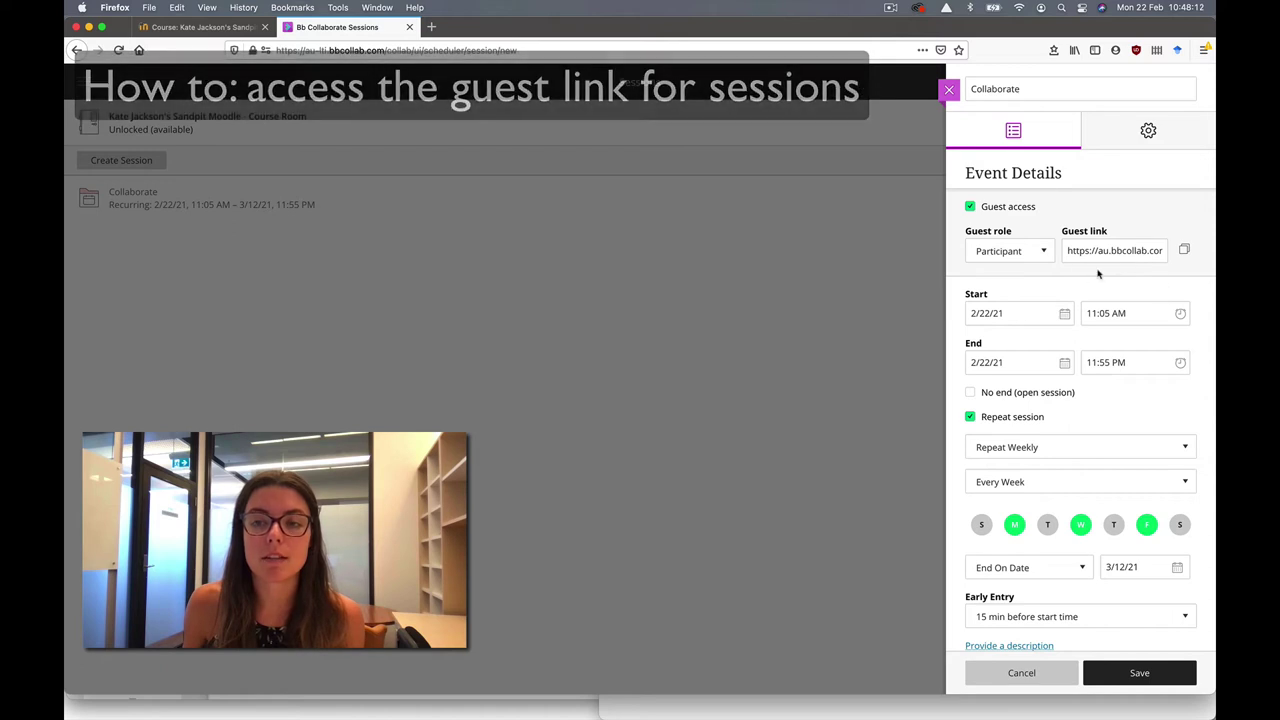
pyautogui.click(1184, 250)
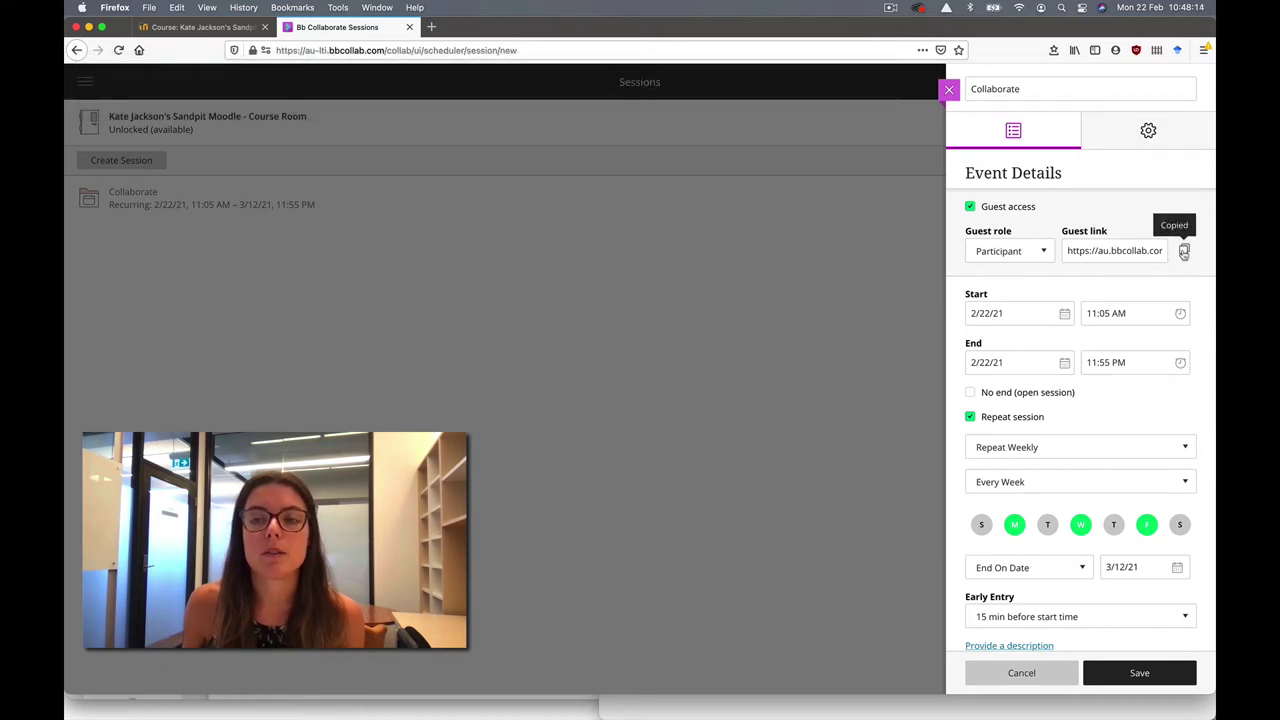
pyautogui.click(949, 89)
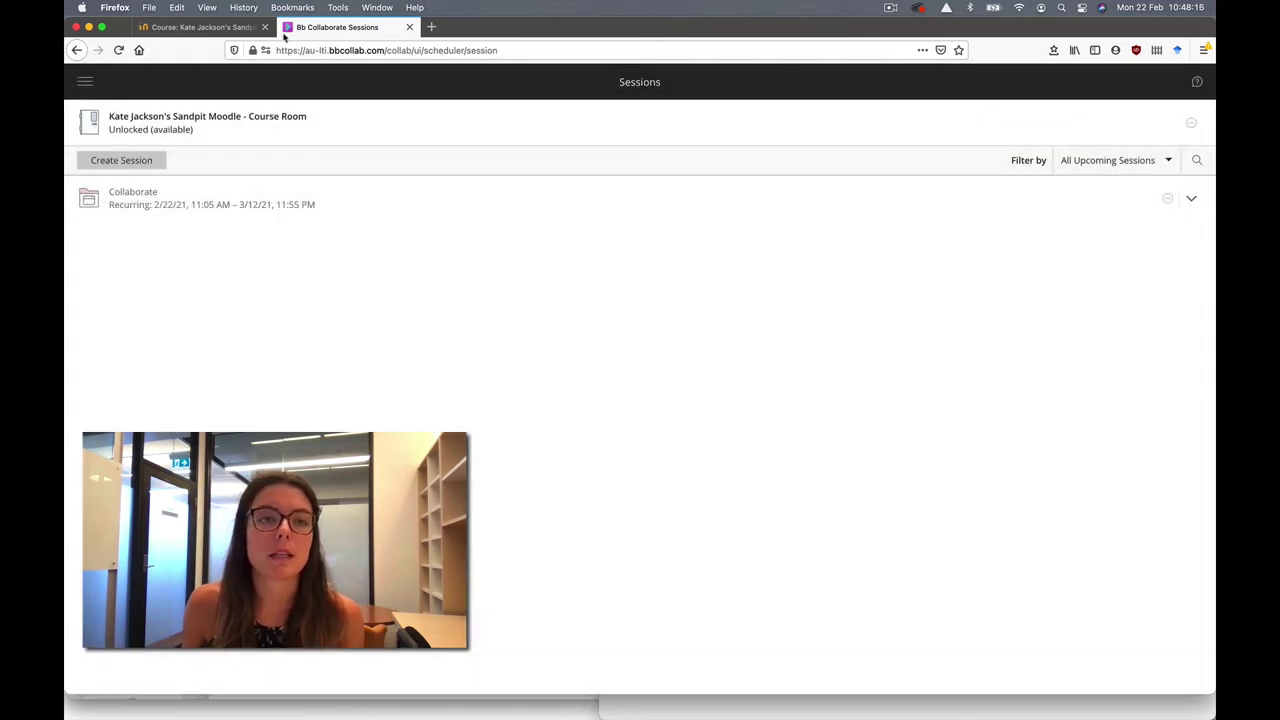
# Return to the Moodle course page and start adding a URL resource to its top section
pyautogui.click(196, 27)
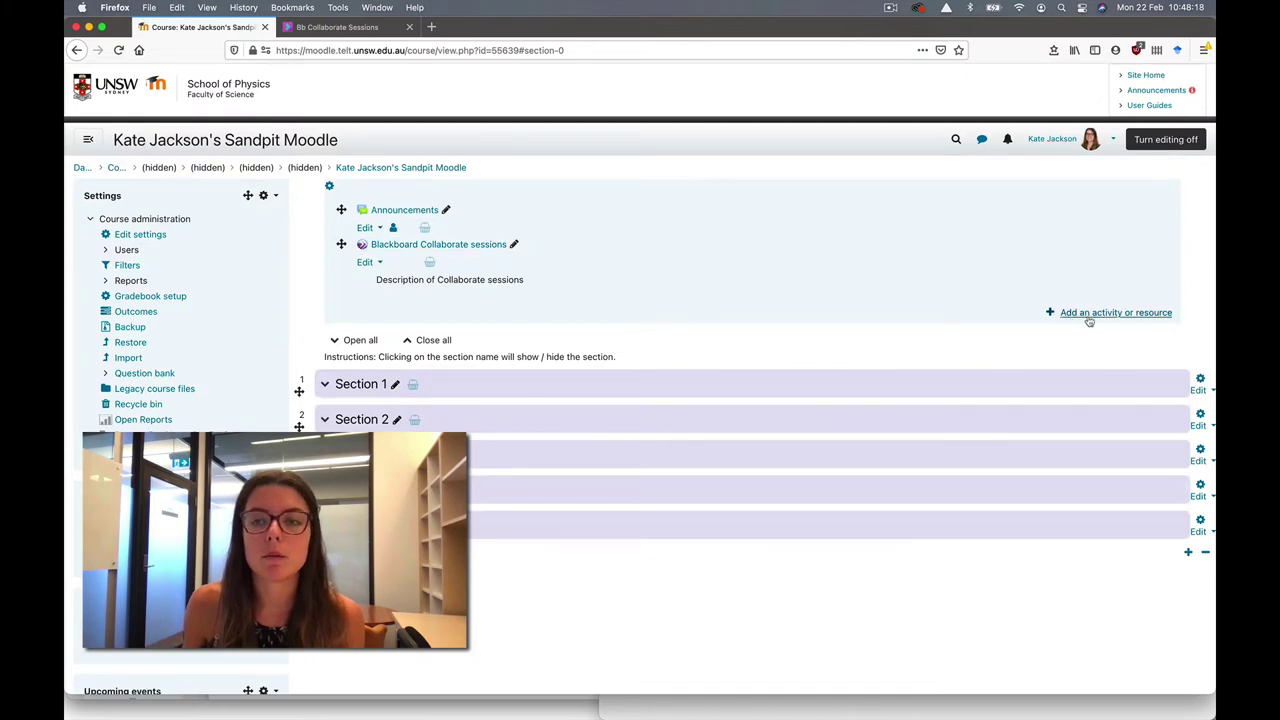
pyautogui.click(1088, 313)
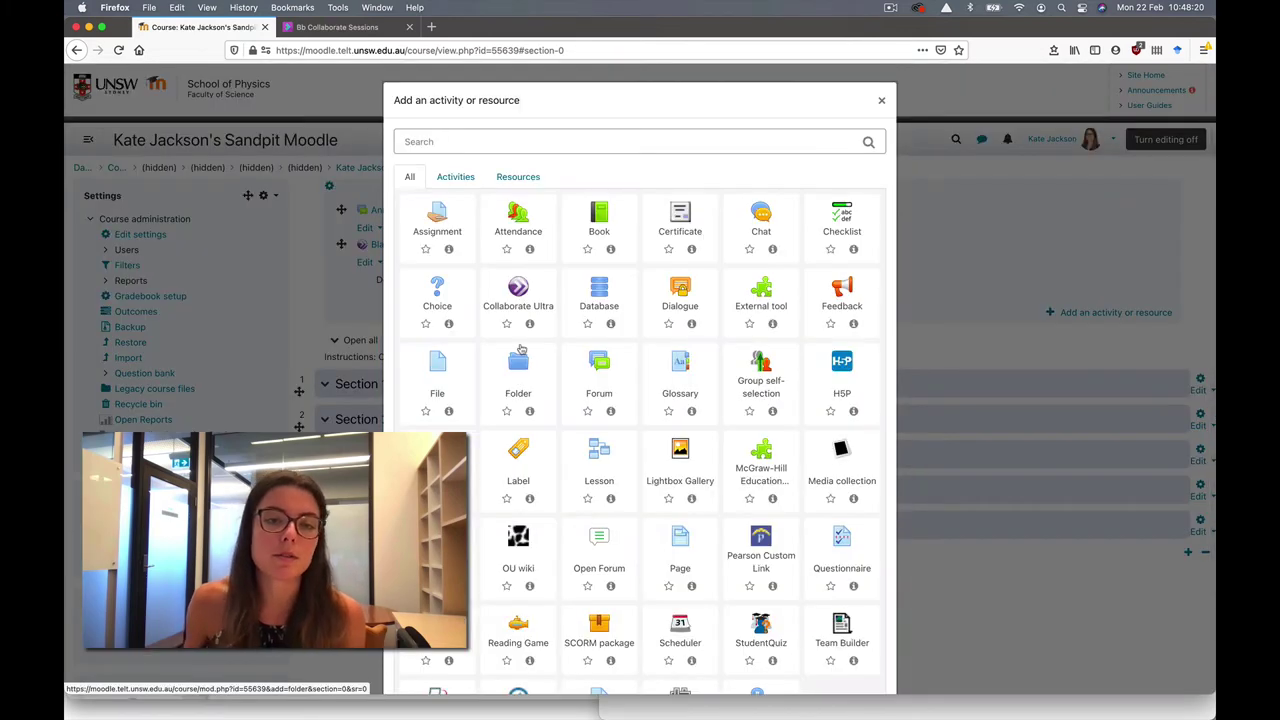
pyautogui.scroll(-2, 612, 530)
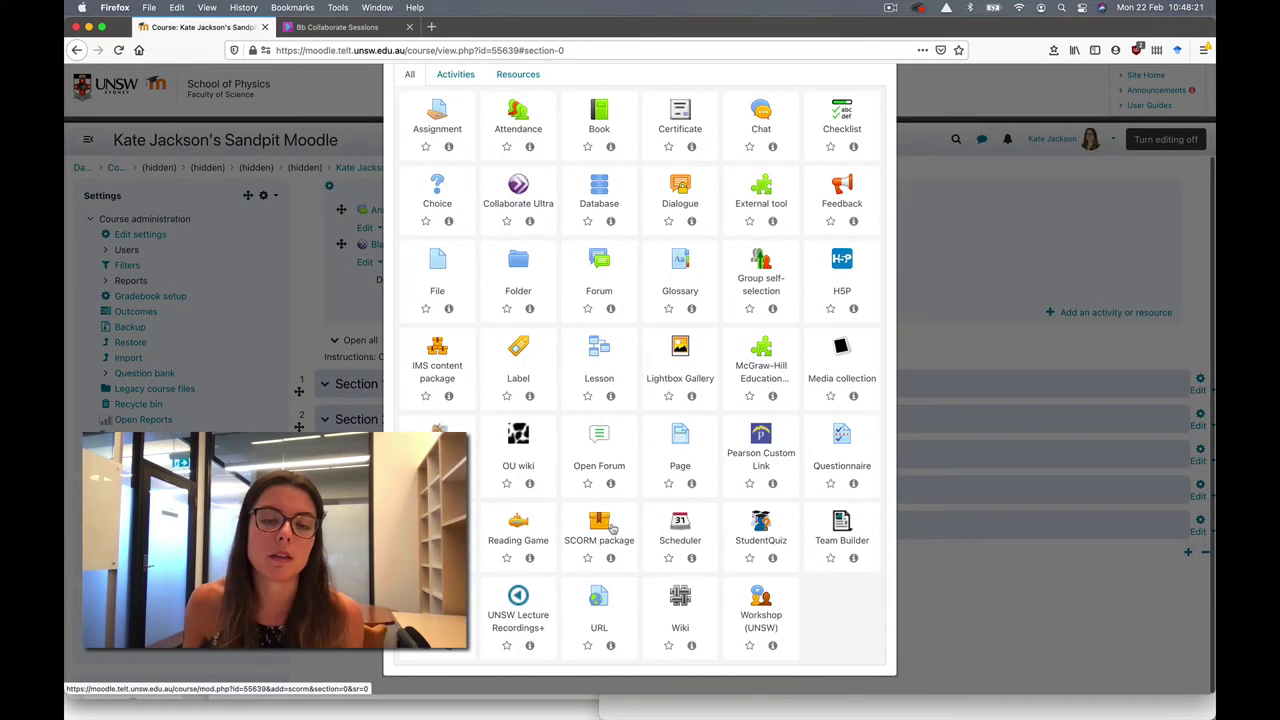
pyautogui.click(599, 612)
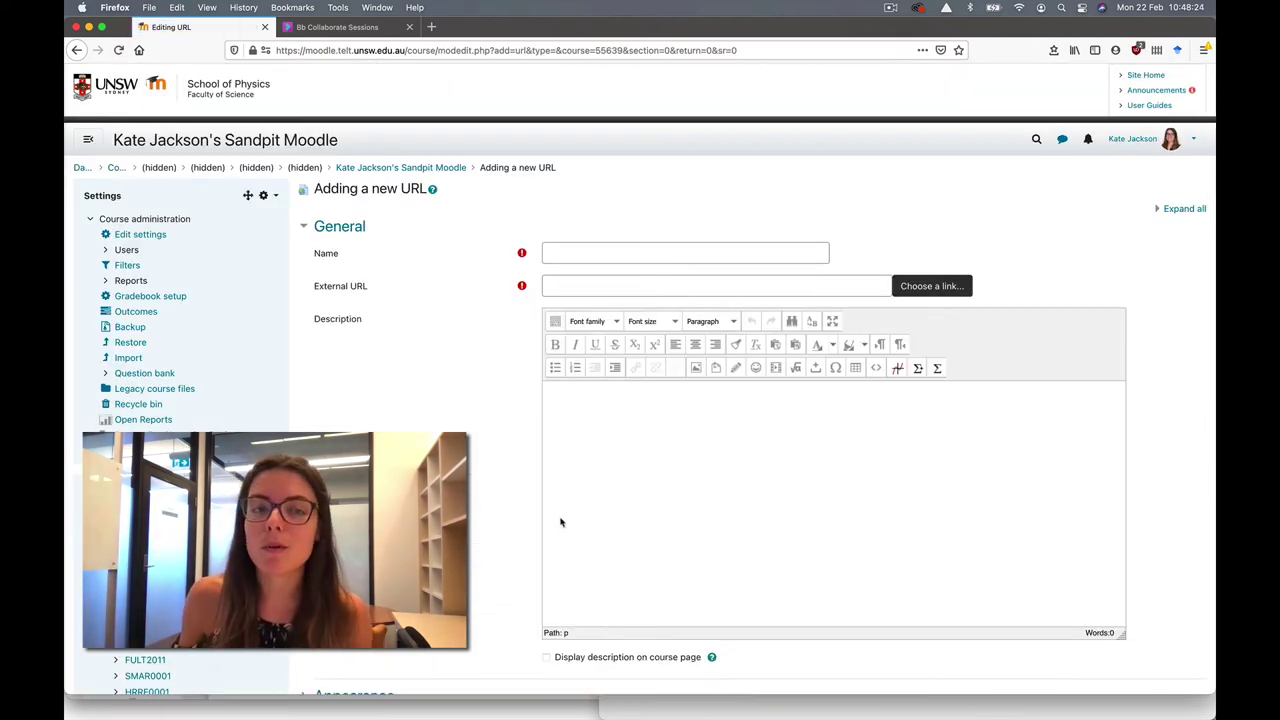
# Name the URL resource "Guest link for Collaborate" and paste the copied guest link as its external URL
pyautogui.click(583, 246)
pyautogui.write('Gue')
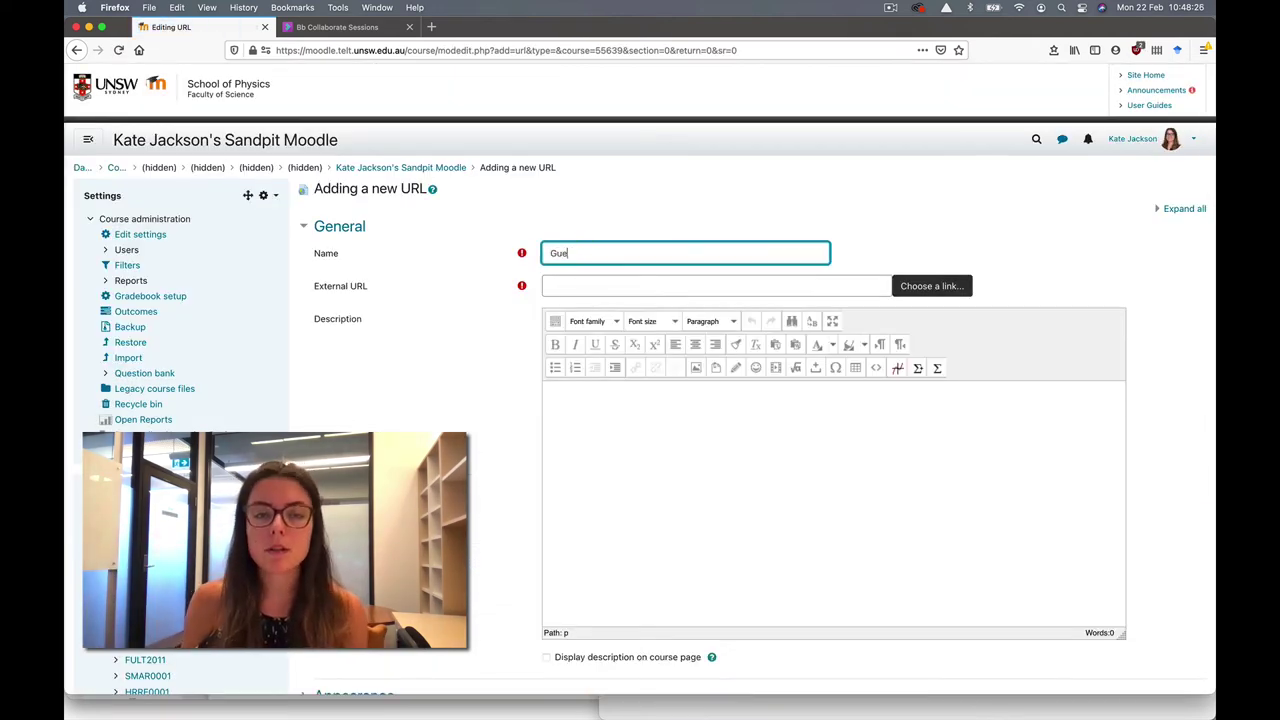
pyautogui.write('st link for Col')
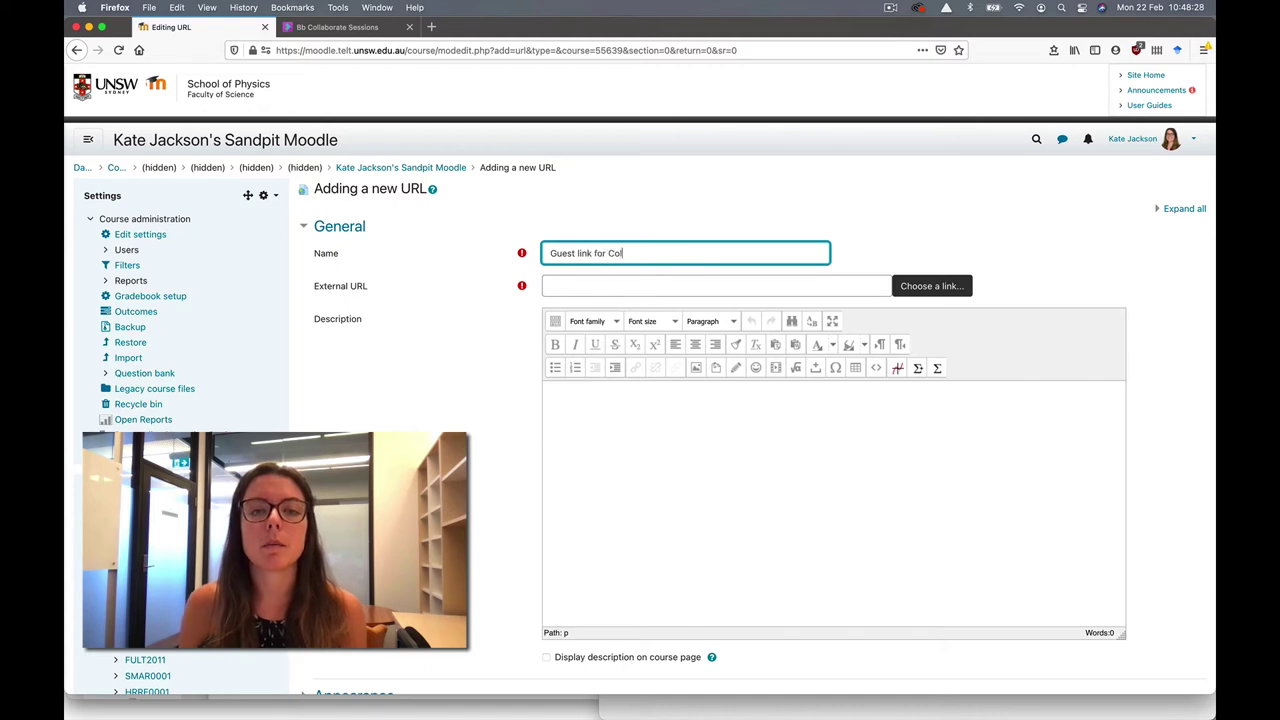
pyautogui.write('laborate')
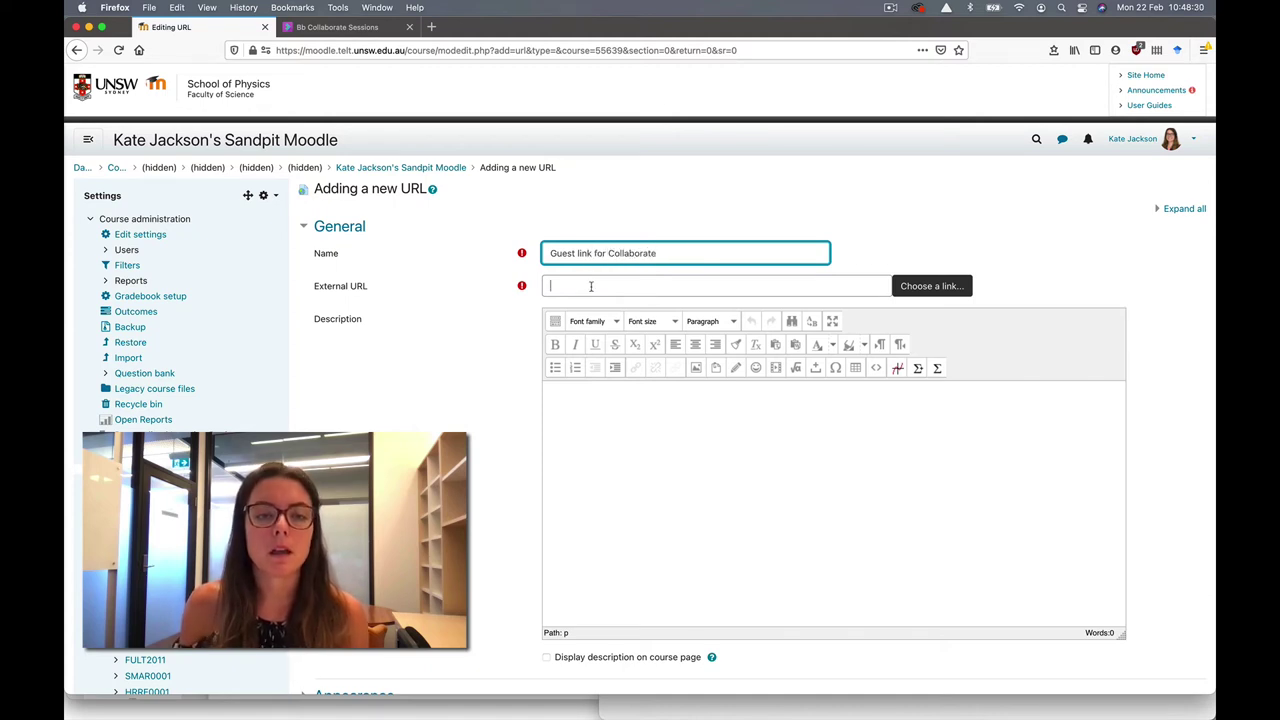
pyautogui.press('super+v')
pyautogui.click(476, 345)
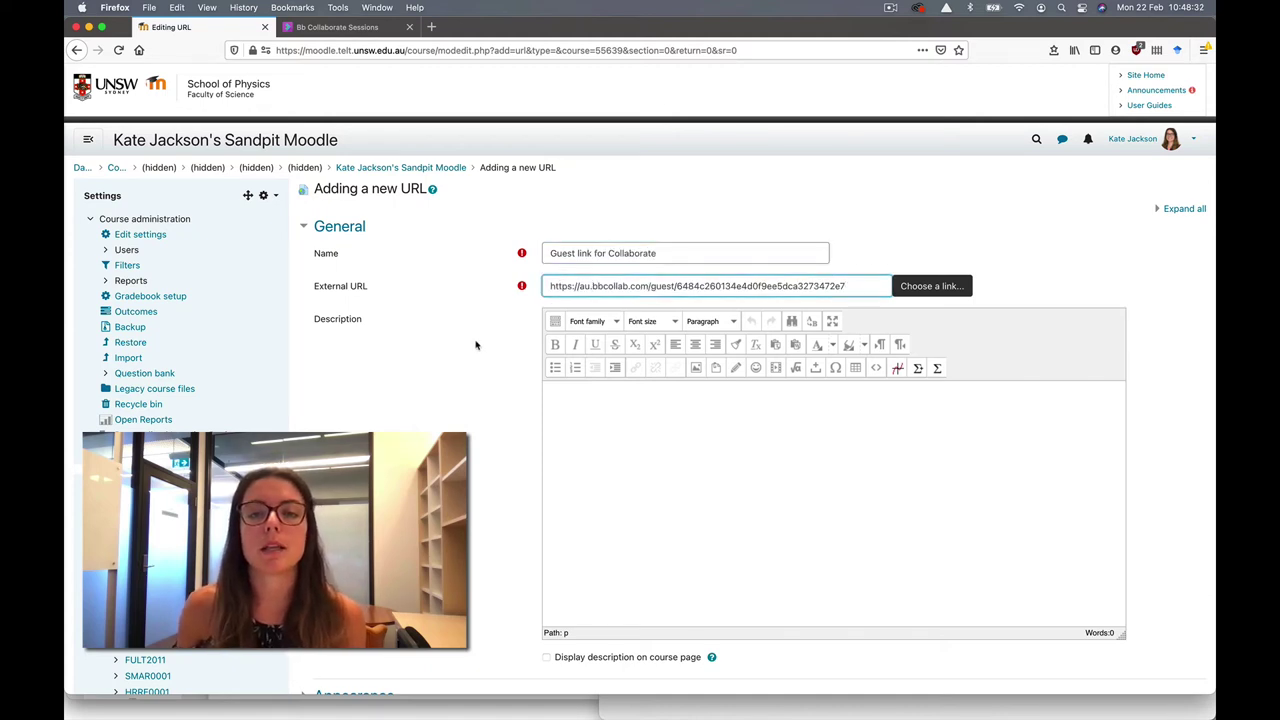
# Set the URL resource's appearance so that the link displays in a new window
pyautogui.scroll(-1, 507, 464)
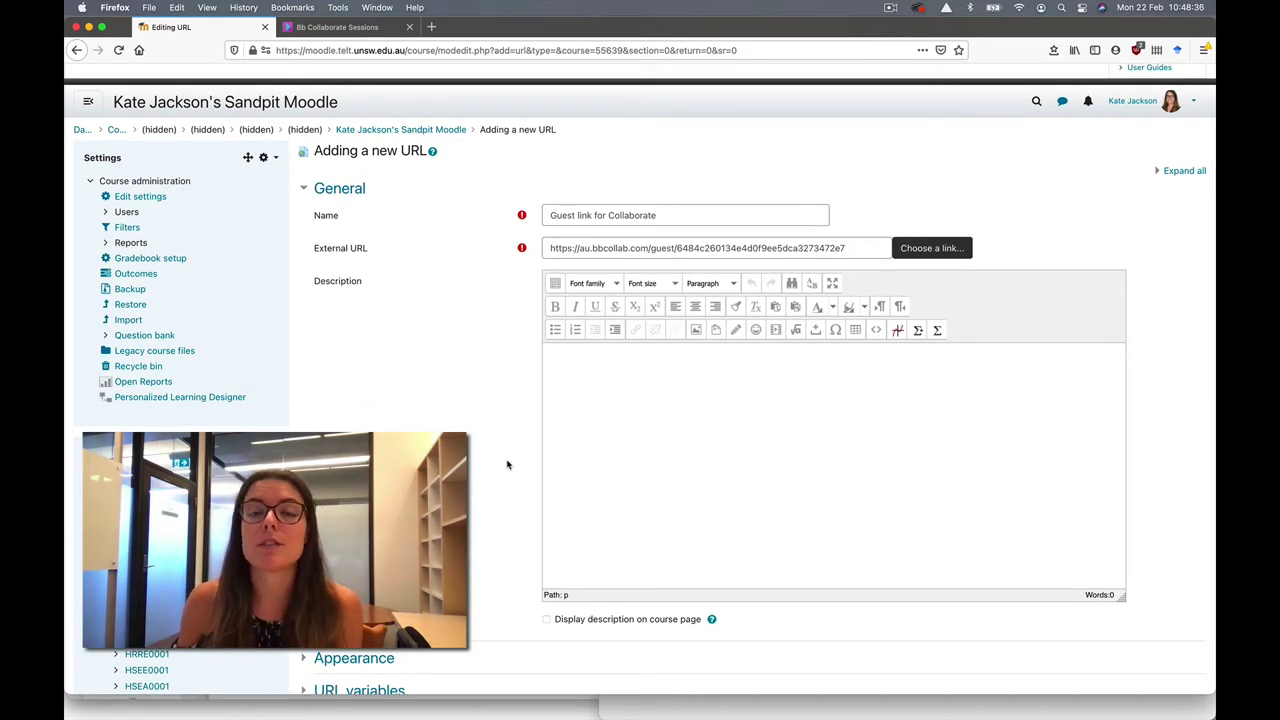
pyautogui.scroll(-6, 507, 464)
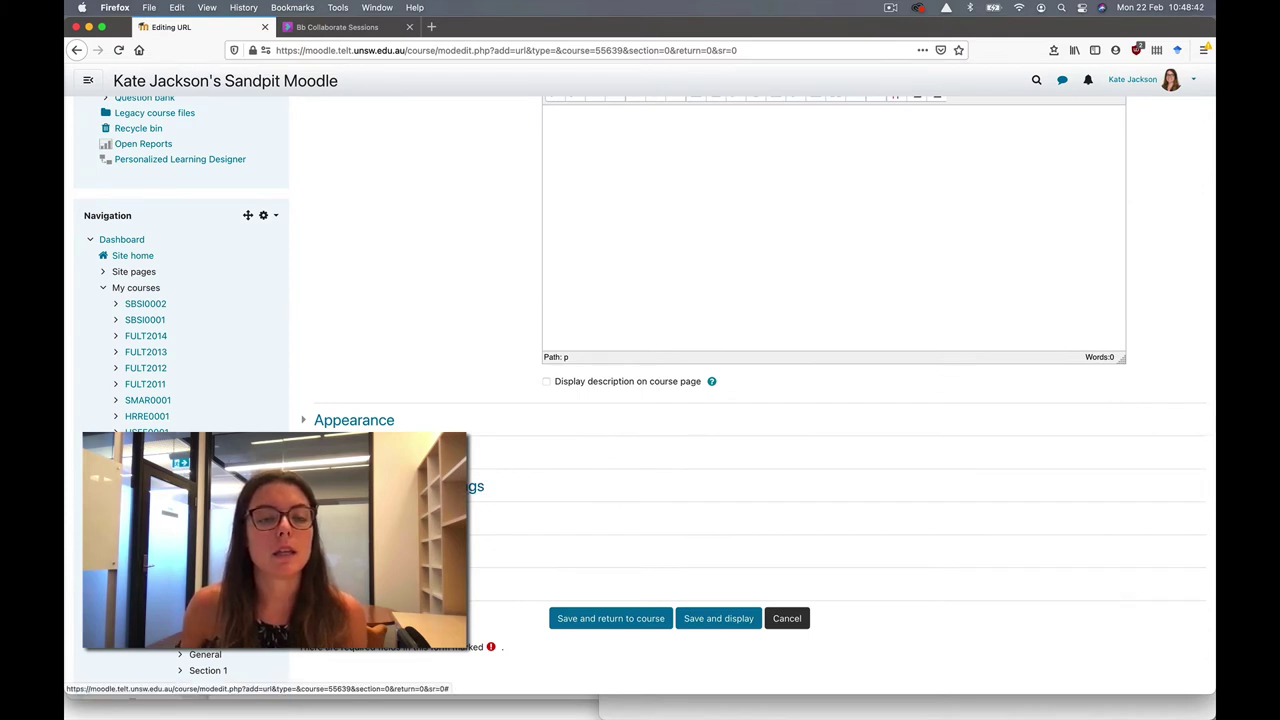
pyautogui.click(354, 420)
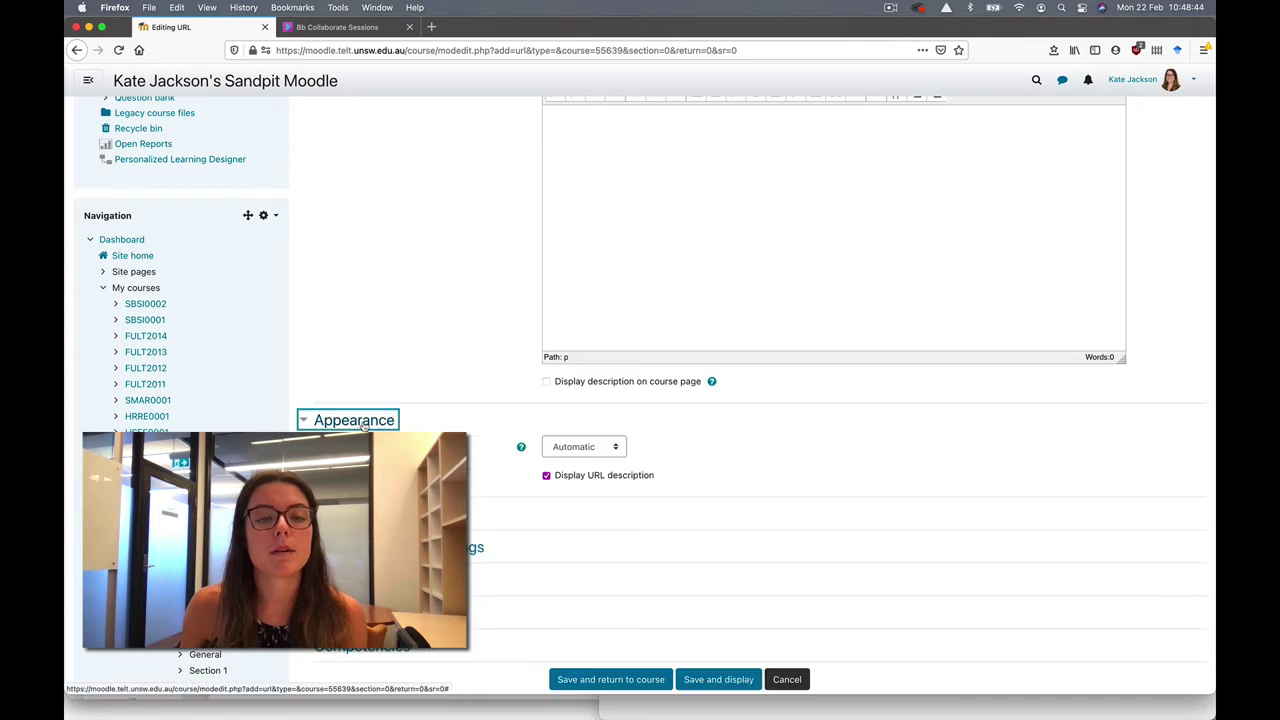
pyautogui.click(580, 449)
pyautogui.click(580, 468)
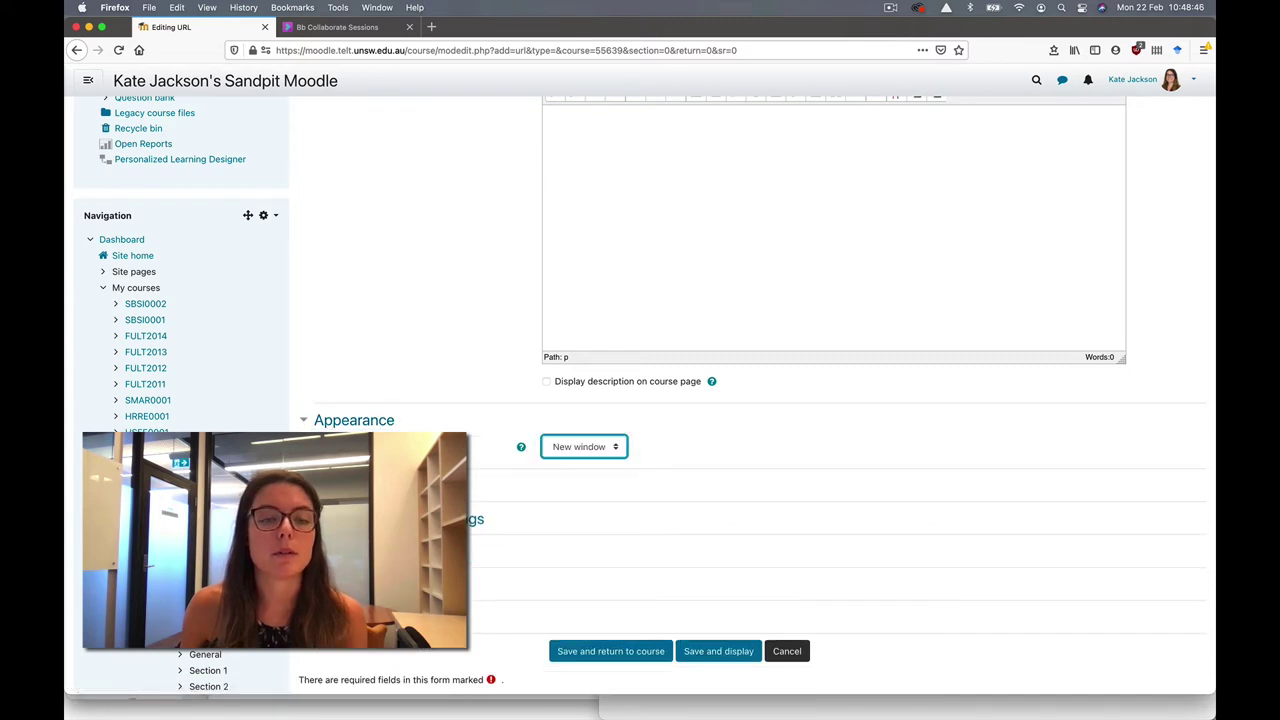
# Save the URL resource and return to the course page
pyautogui.scroll(-5, 750, 400)
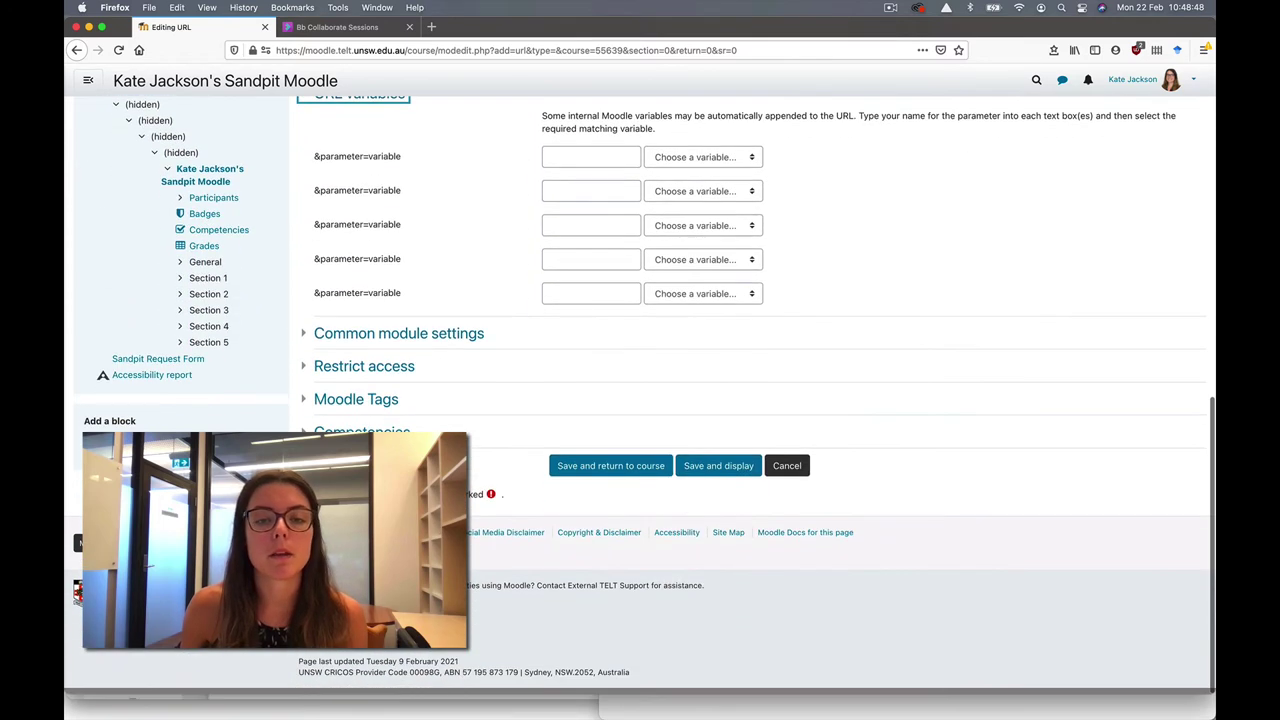
pyautogui.click(631, 466)
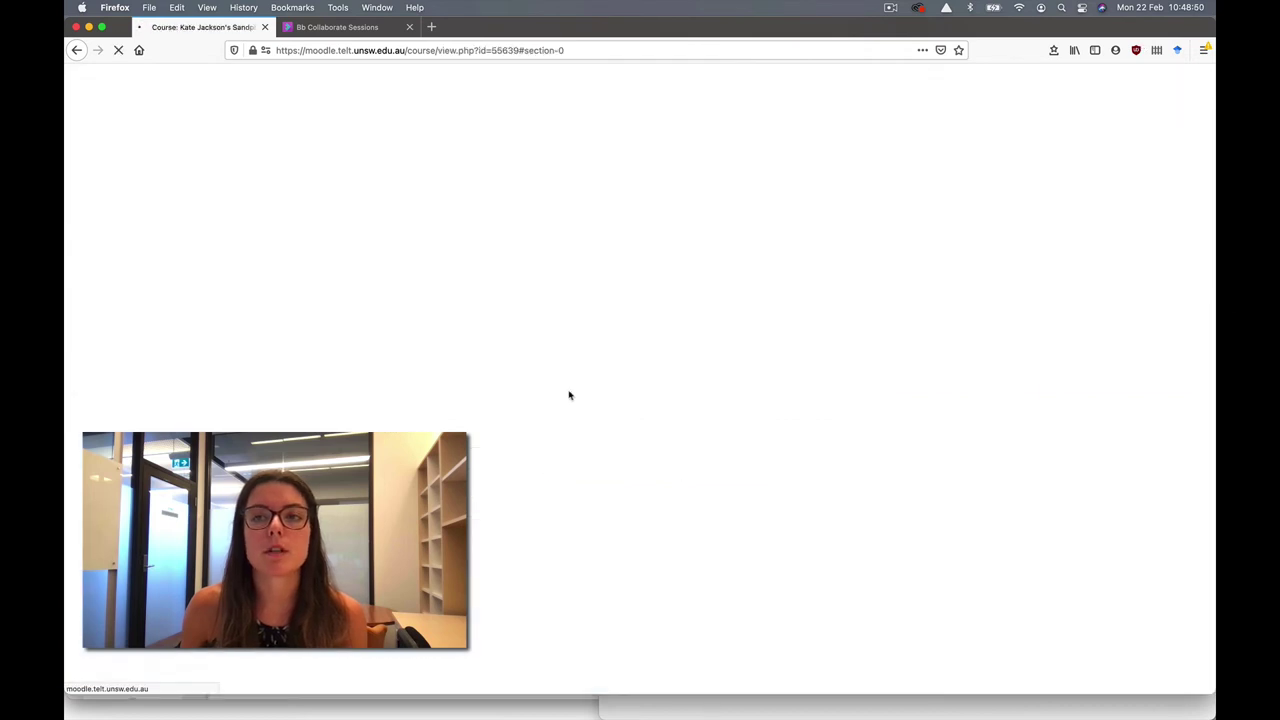
pyautogui.scroll(2, 566, 394)
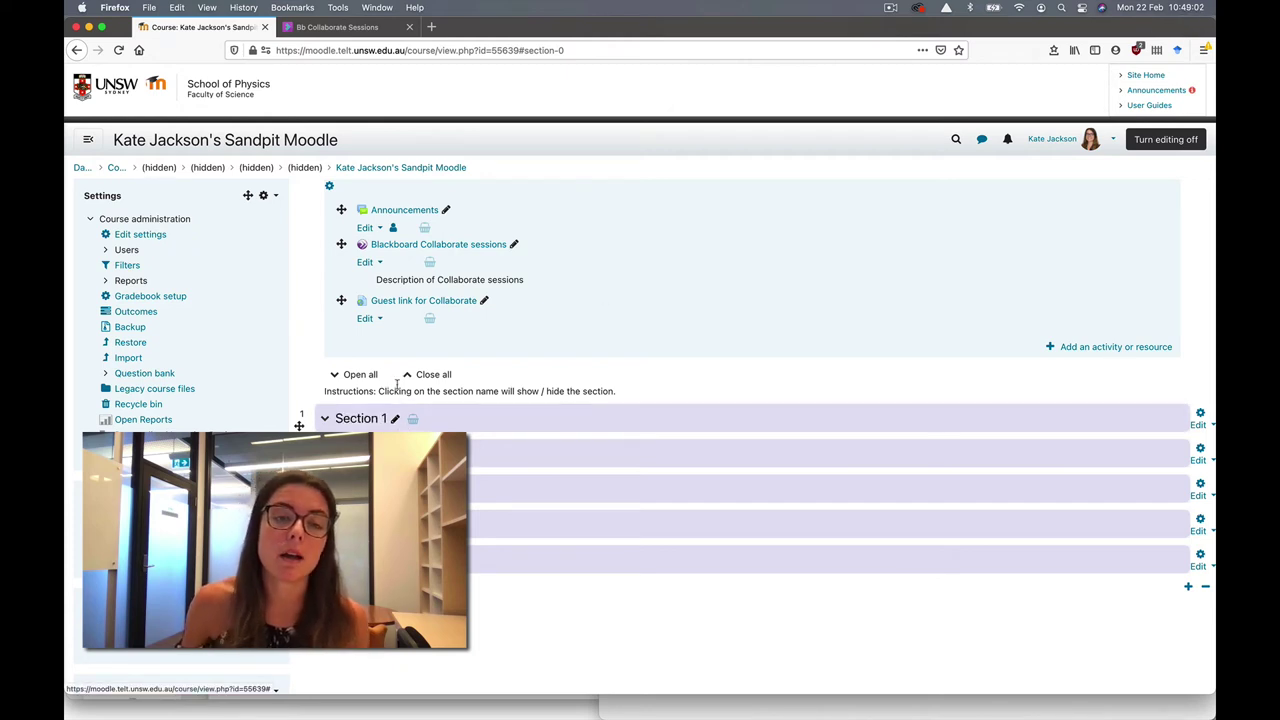
# Test the "Guest link for Collaborate" resource, read the session availability notice, and close the guest page
pyautogui.click(392, 303)
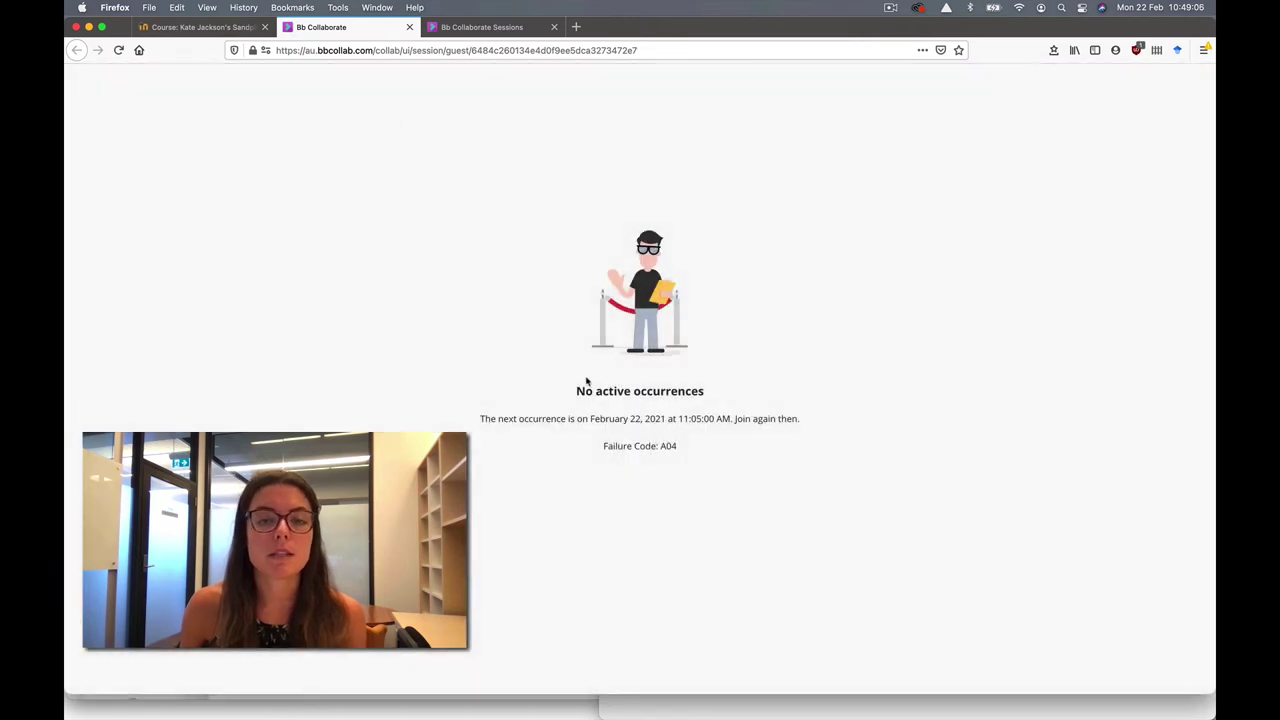
pyautogui.moveTo(576, 393); pyautogui.dragTo(816, 441)
pyautogui.click(816, 439)
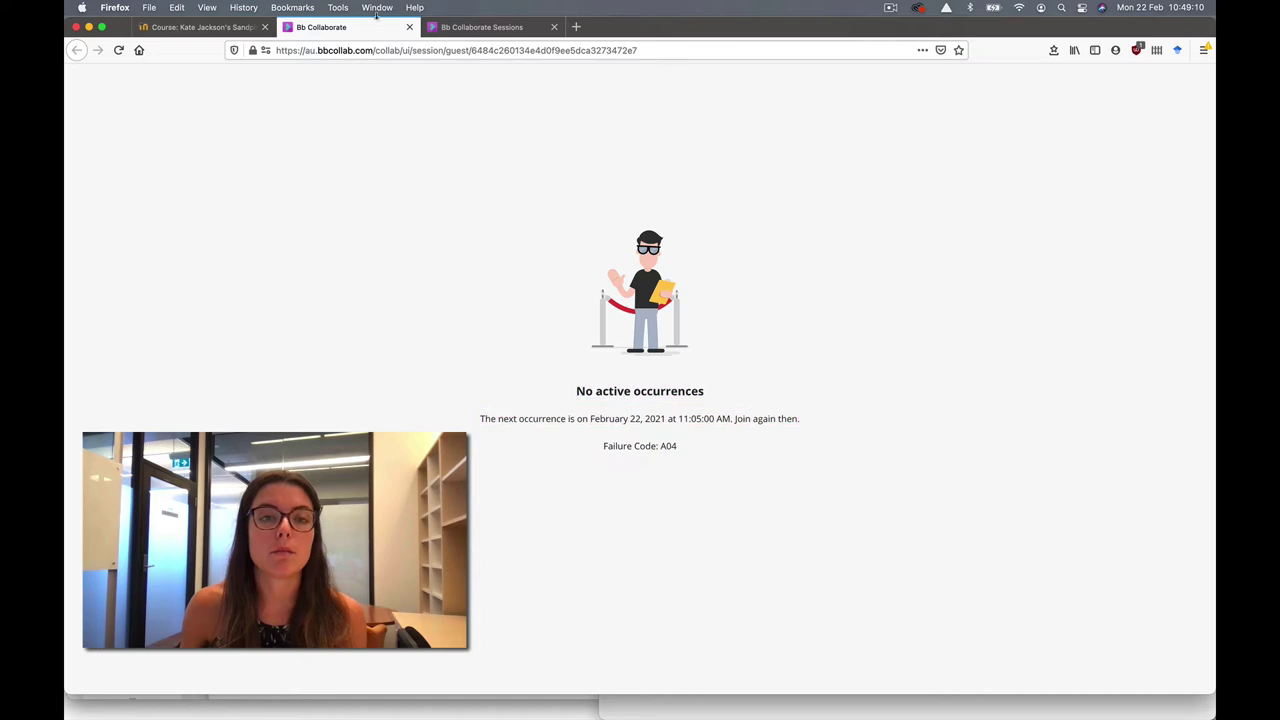
pyautogui.click(409, 27)
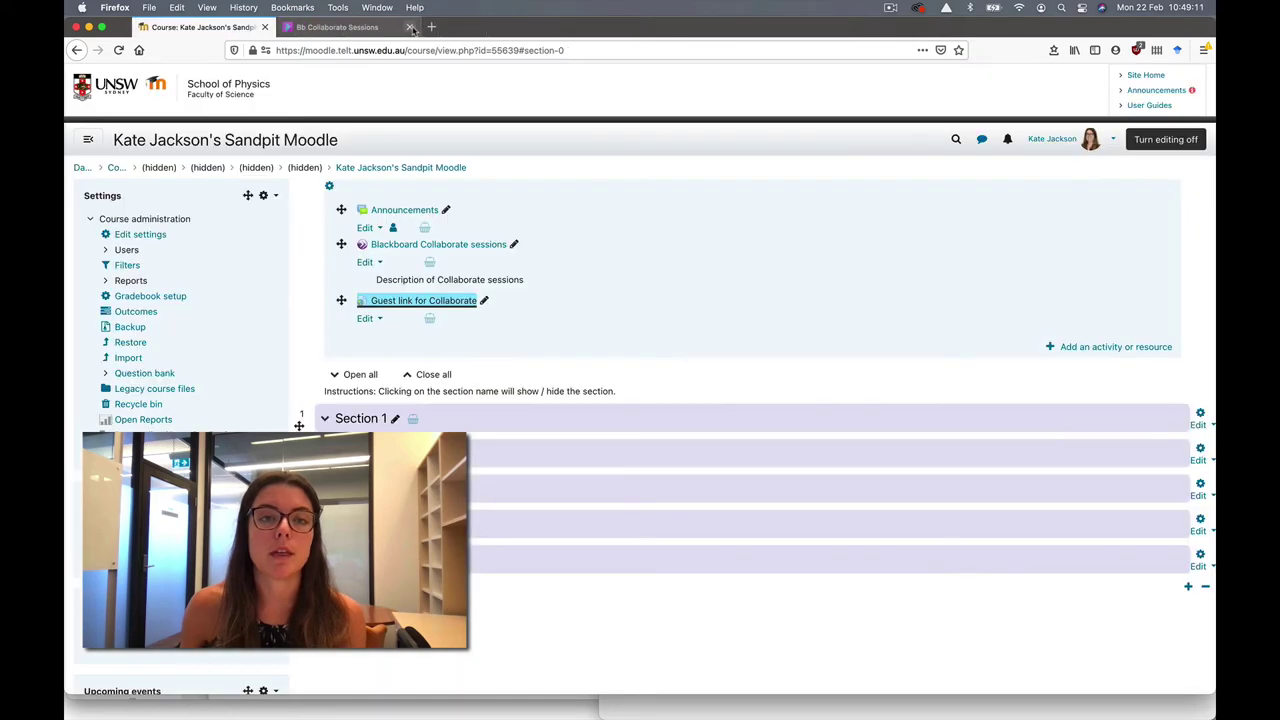
# Review the individual occurrences of the recurring Collaborate session in the Collaborate session list
pyautogui.click(340, 27)
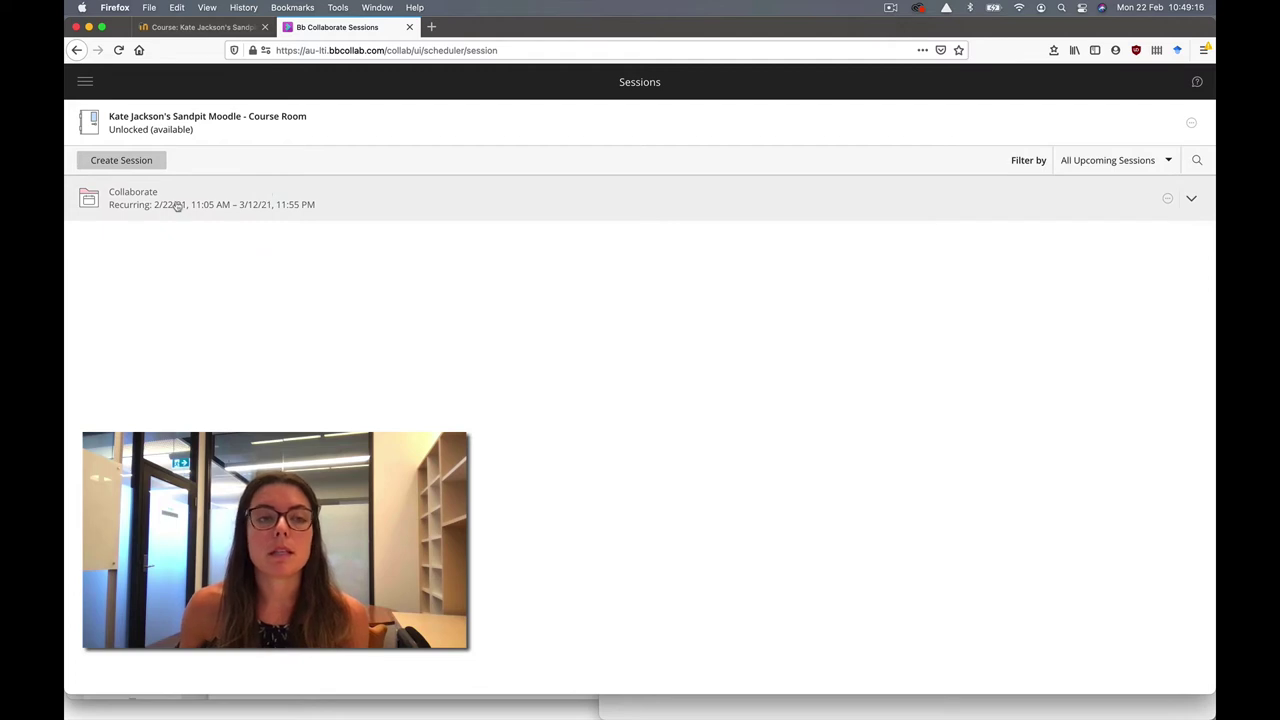
pyautogui.click(292, 191)
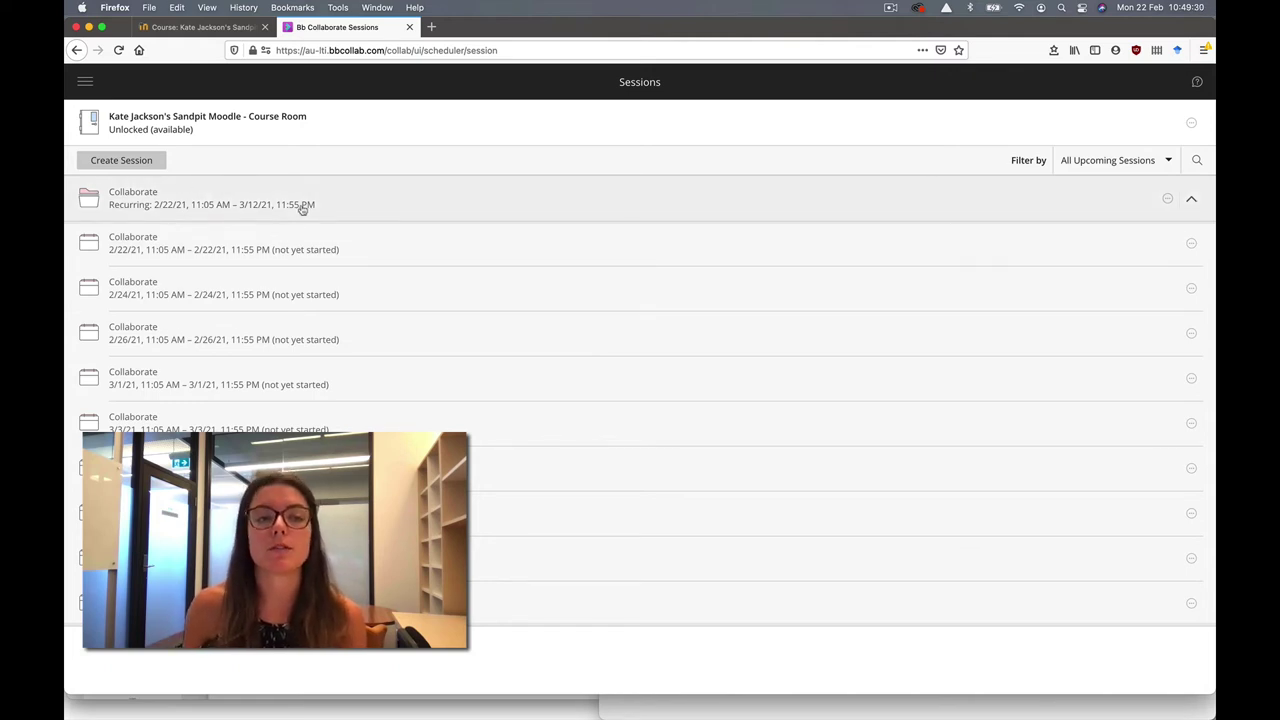
pyautogui.click(302, 207)
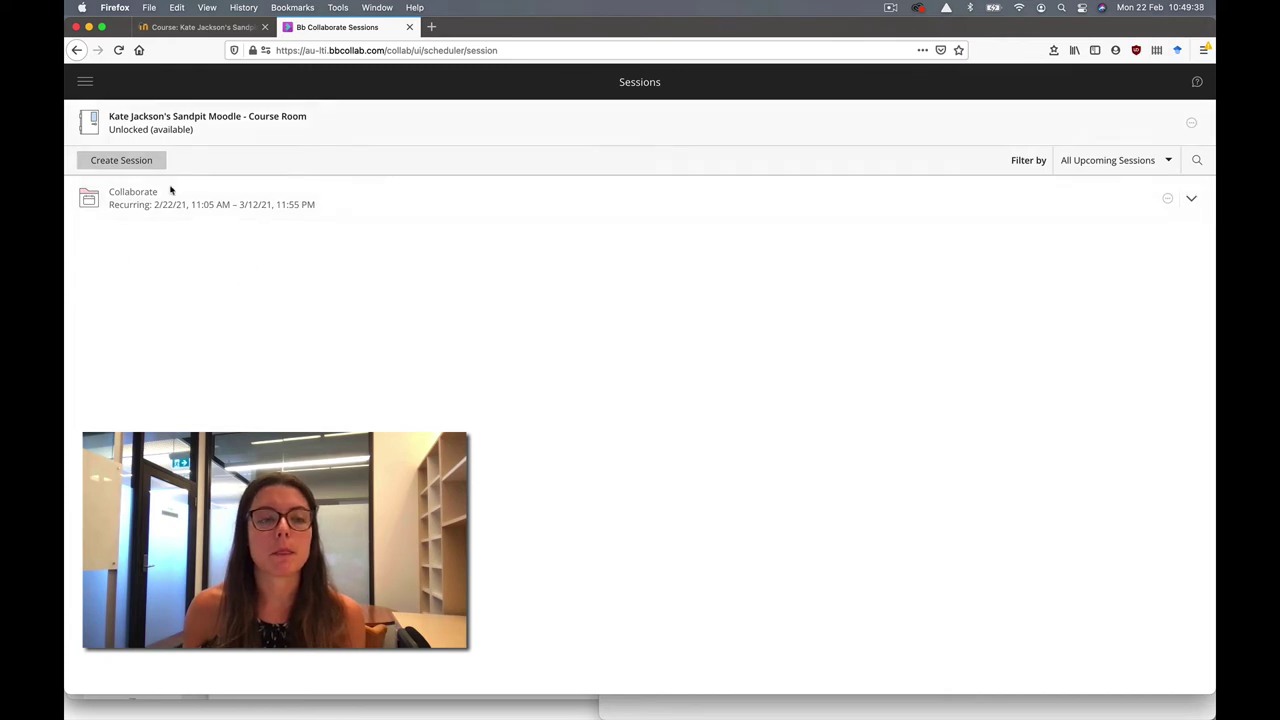
pyautogui.click(320, 190)
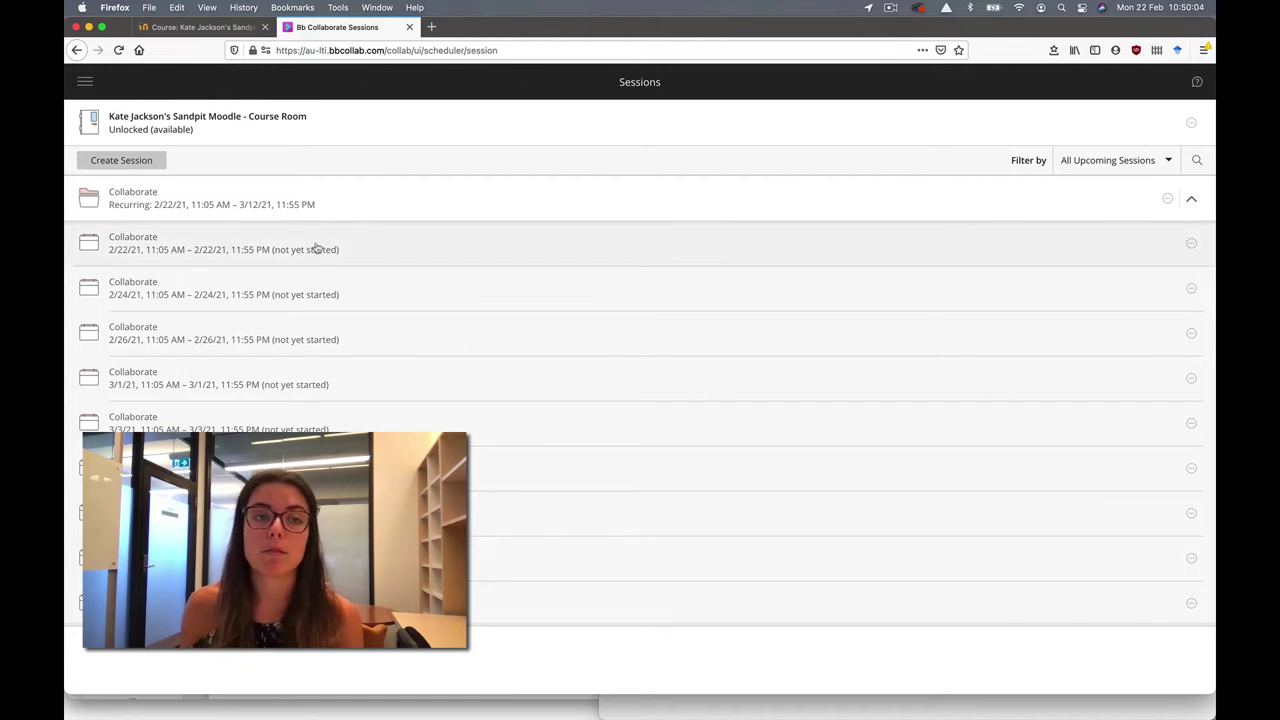
# Refresh the session list by reopening "Blackboard Collaborate sessions" from the Moodle course, and expand the recurring Collaborate session
pyautogui.click(121, 51)
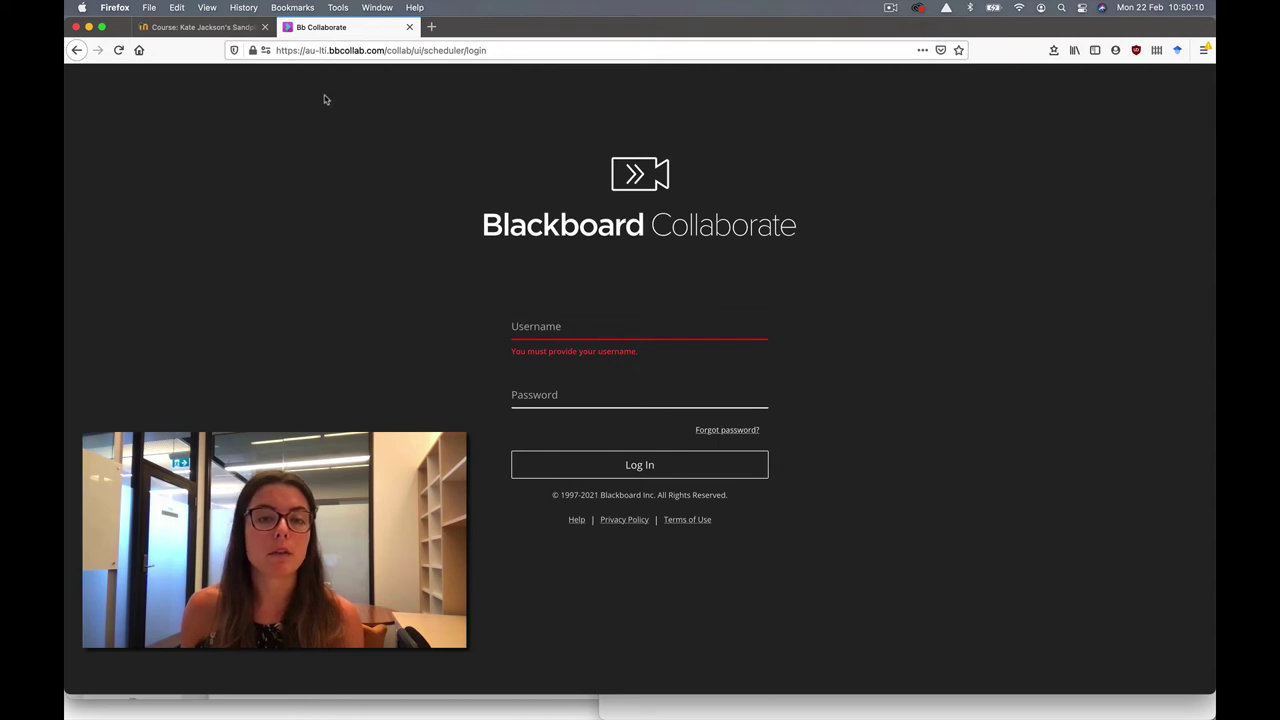
pyautogui.click(409, 27)
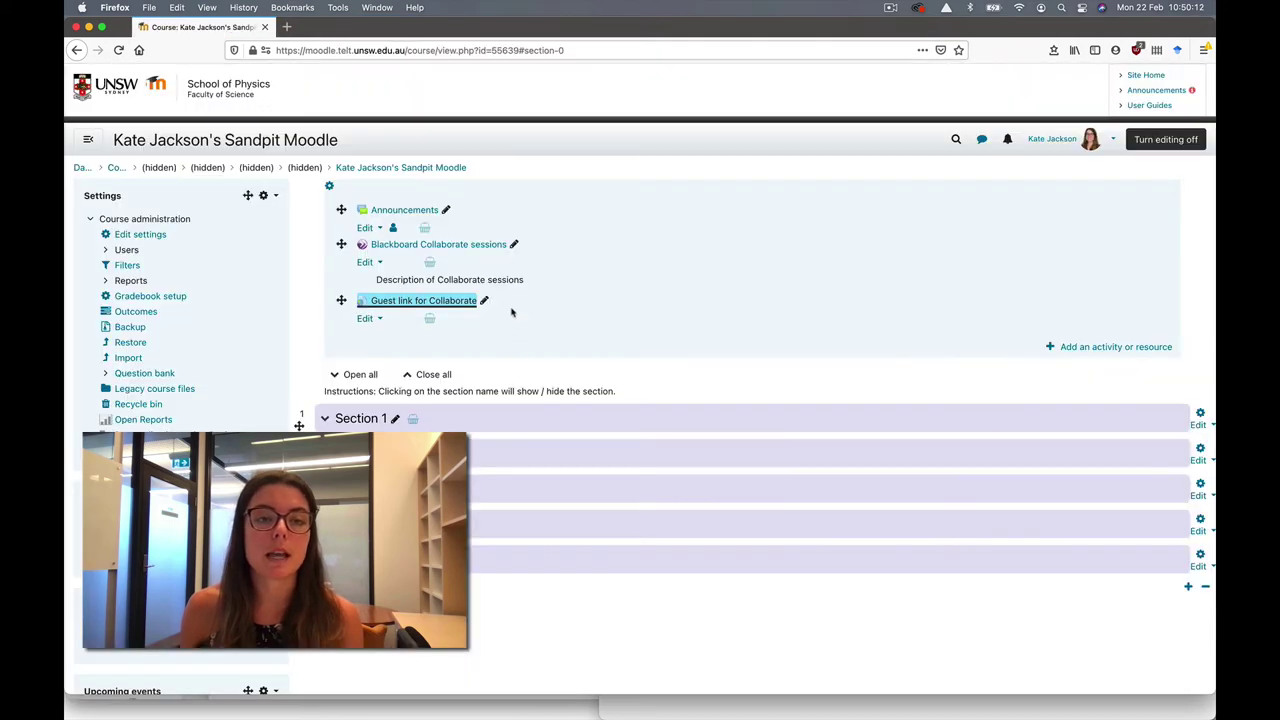
pyautogui.click(477, 247)
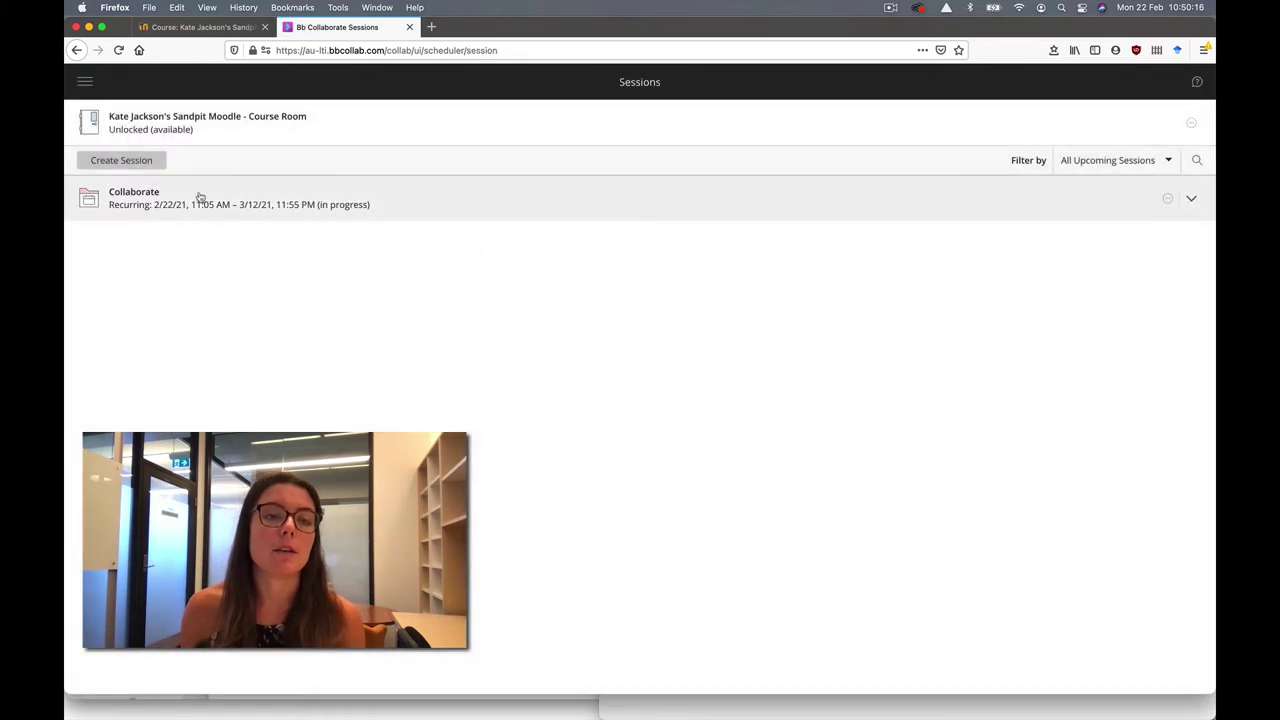
pyautogui.click(337, 205)
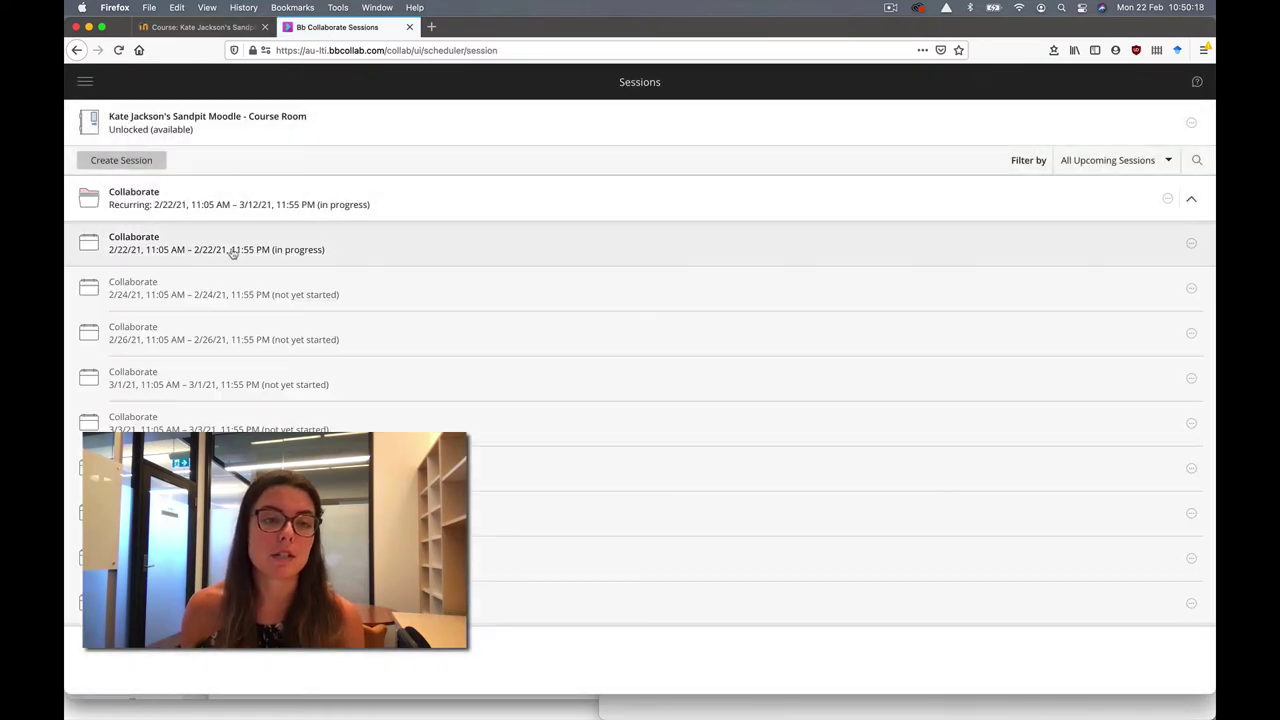
# Open the guest link again from the course page, examine its guest join page, and close it
pyautogui.click(214, 28)
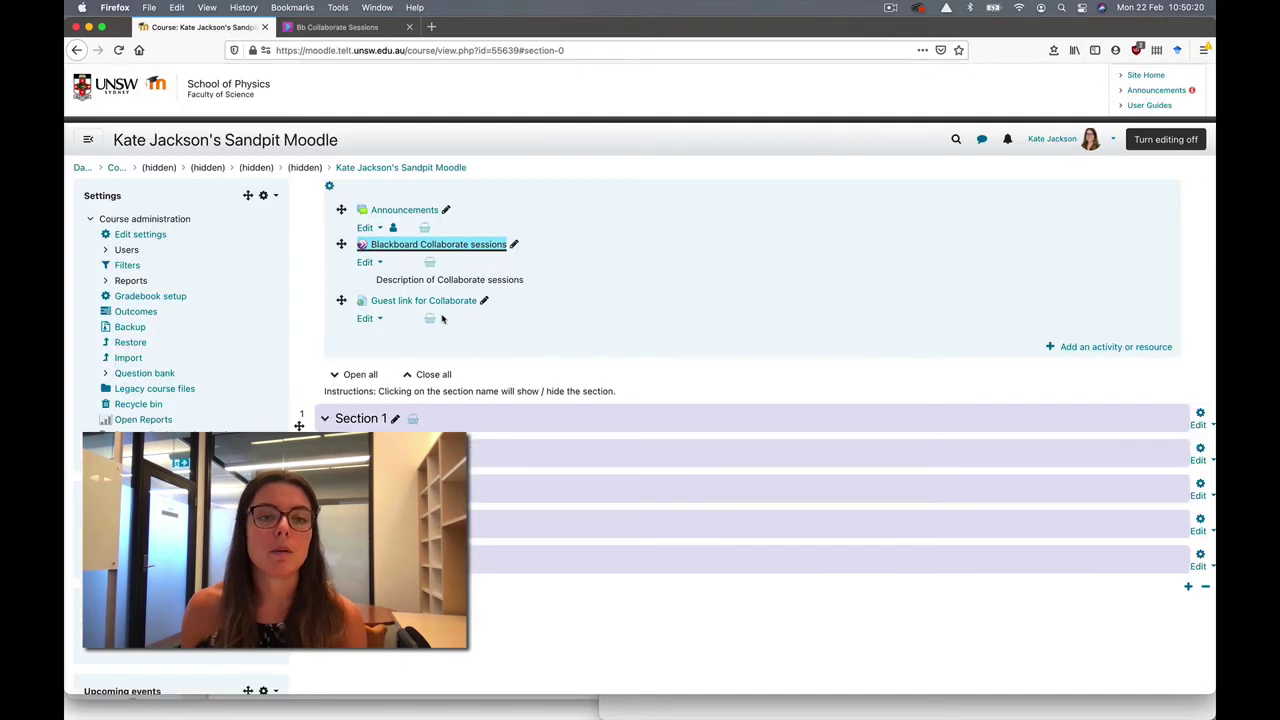
pyautogui.click(401, 301)
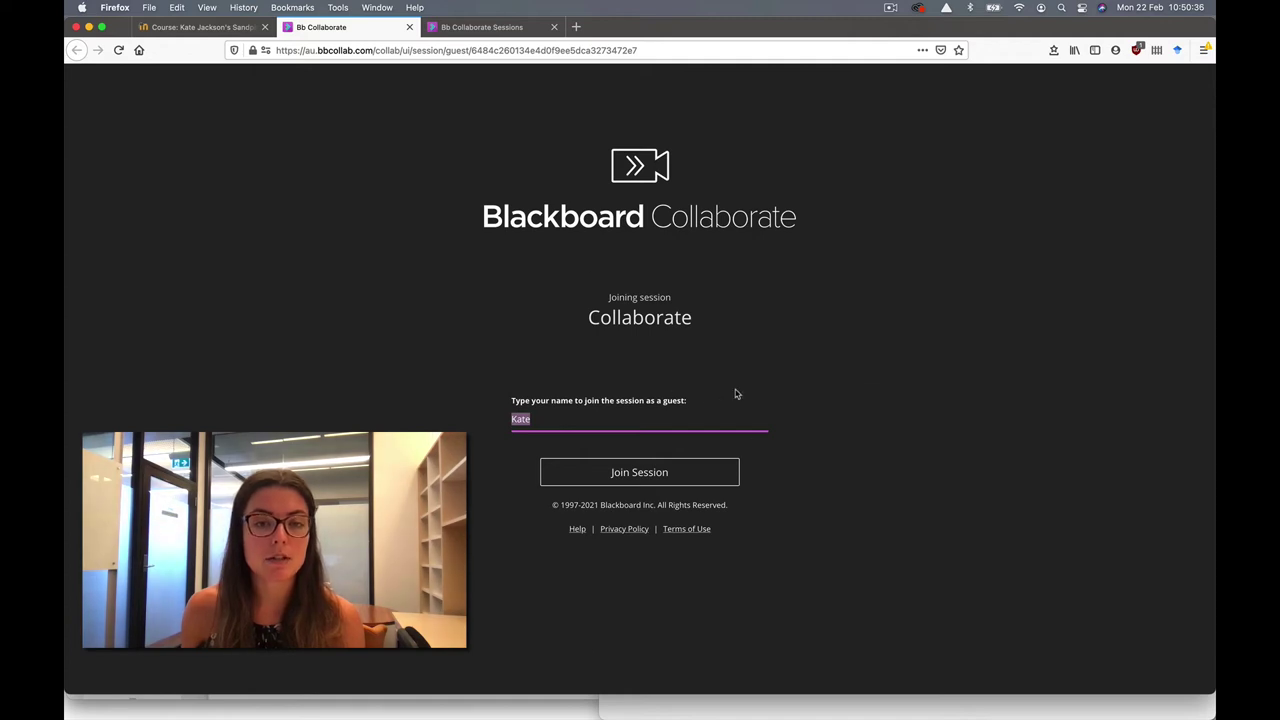
pyautogui.moveTo(643, 400); pyautogui.dragTo(703, 399)
pyautogui.click(546, 394)
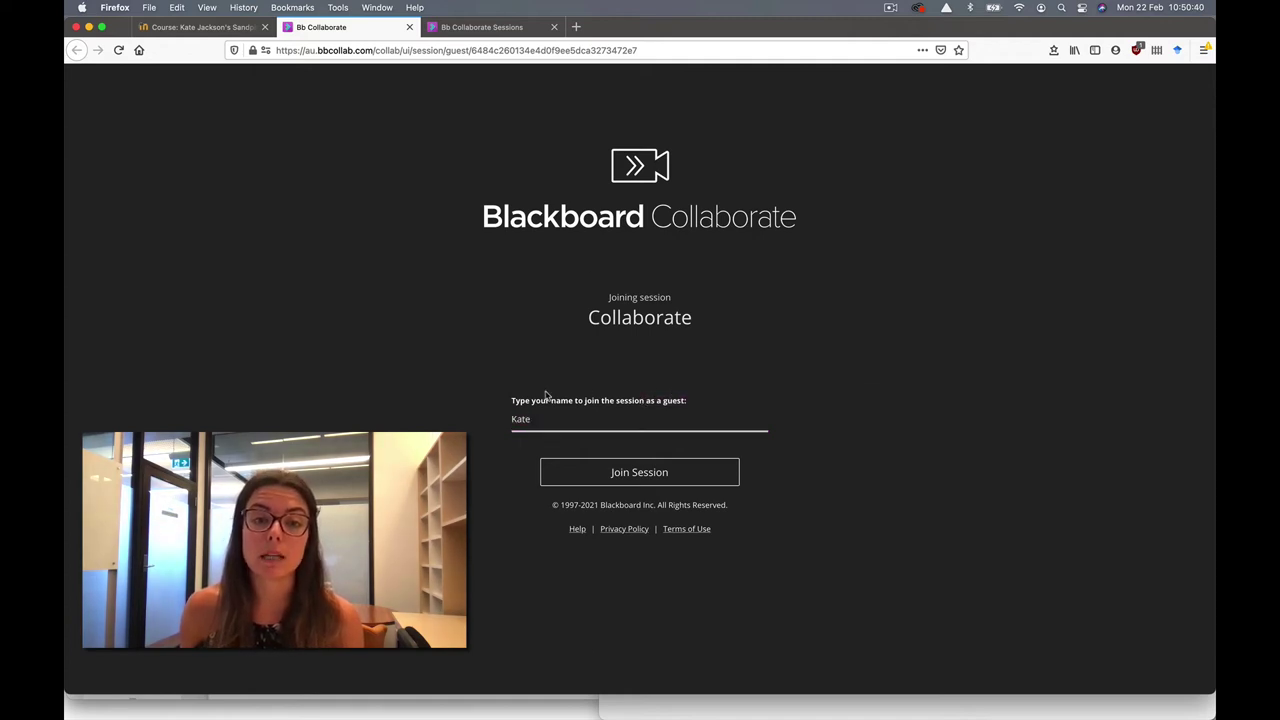
pyautogui.click(474, 28)
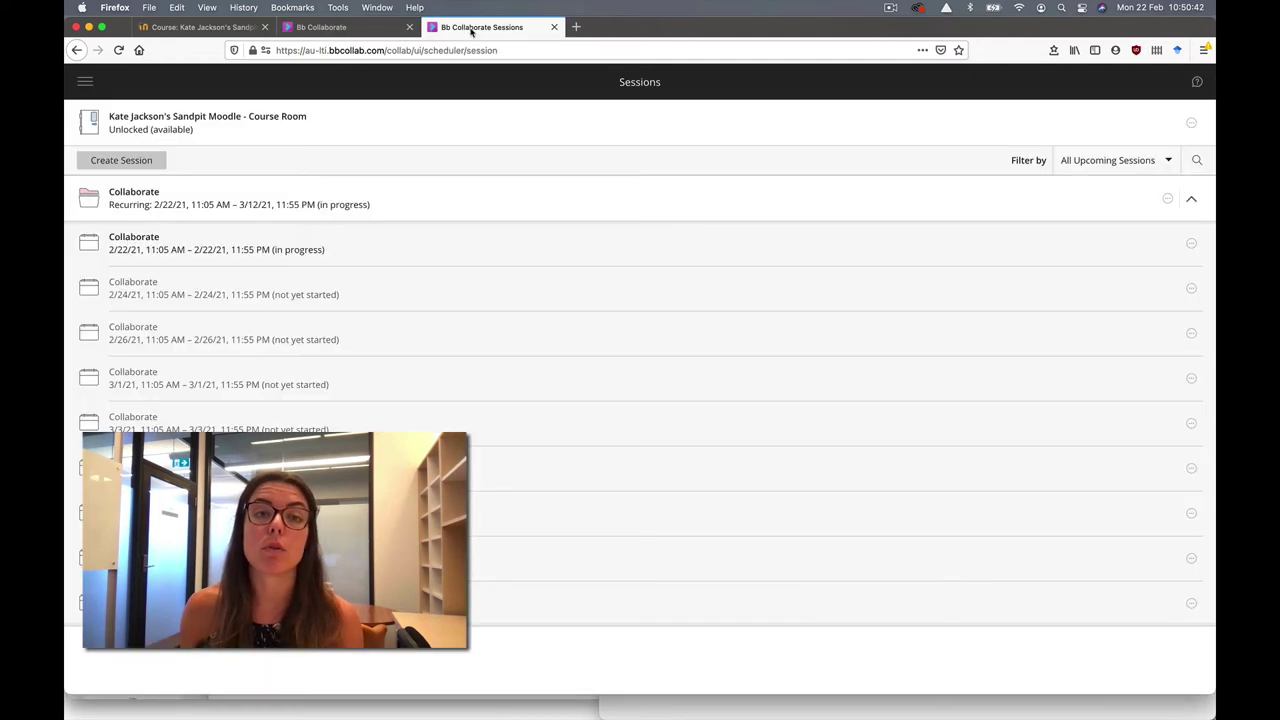
pyautogui.click(344, 28)
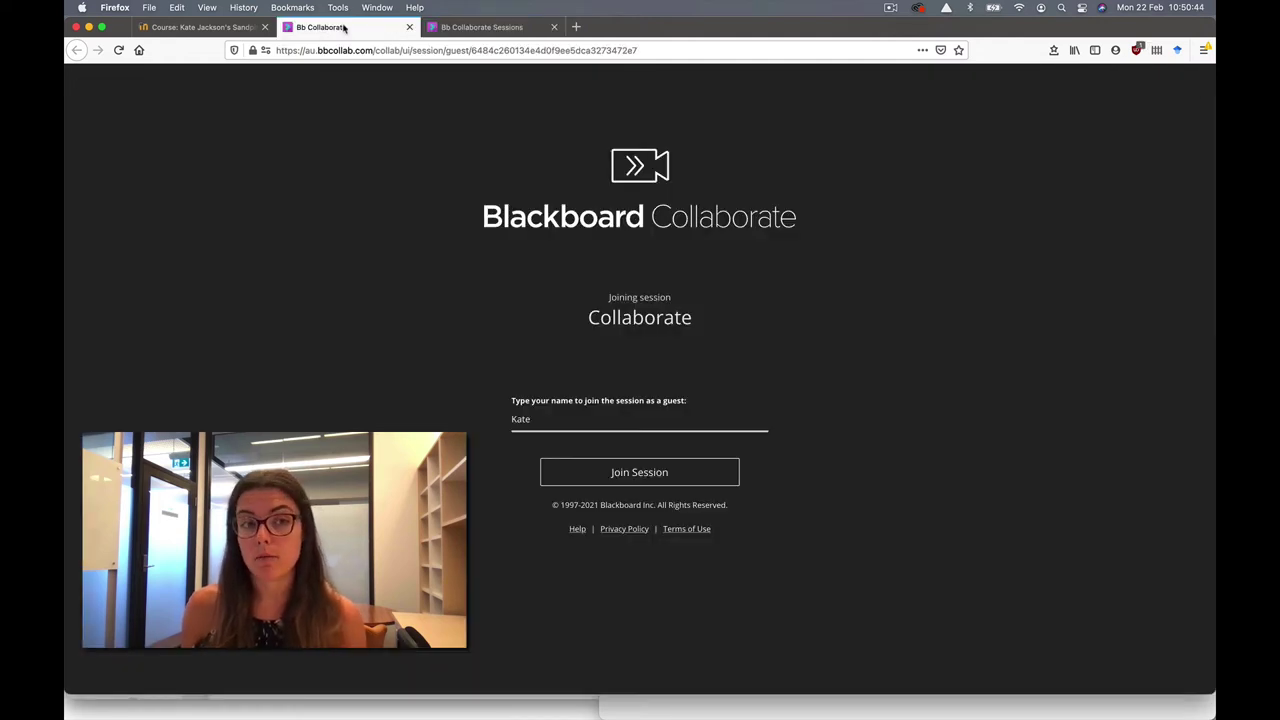
pyautogui.click(409, 27)
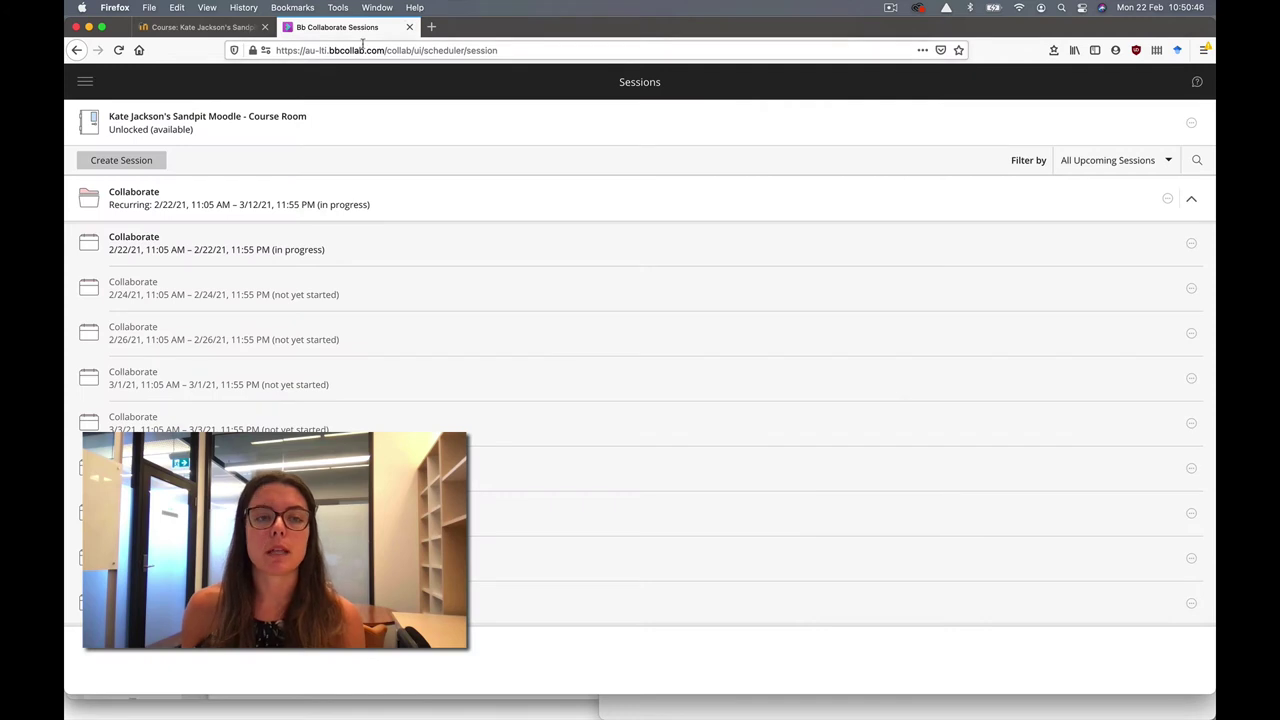
# Join the 2/22/21 occurrence of the Collaborate session and allow the browser to use the MacBook Pro Microphone
pyautogui.click(323, 240)
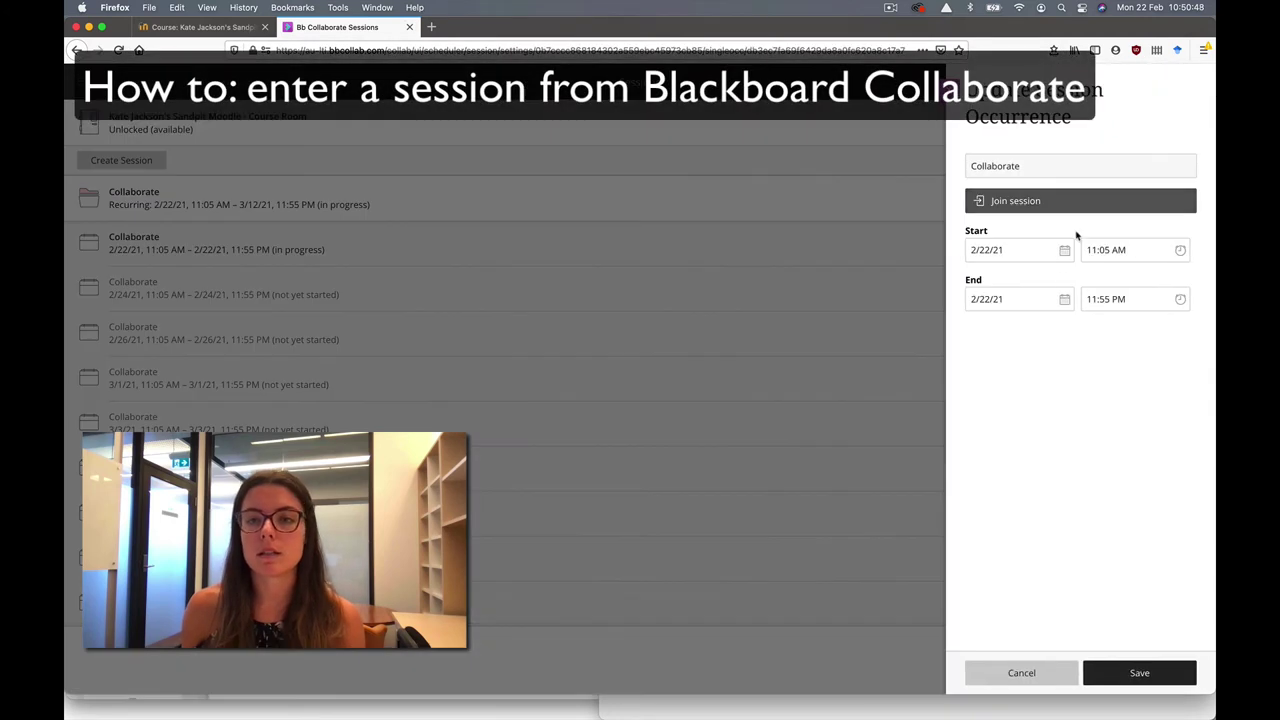
pyautogui.click(1016, 201)
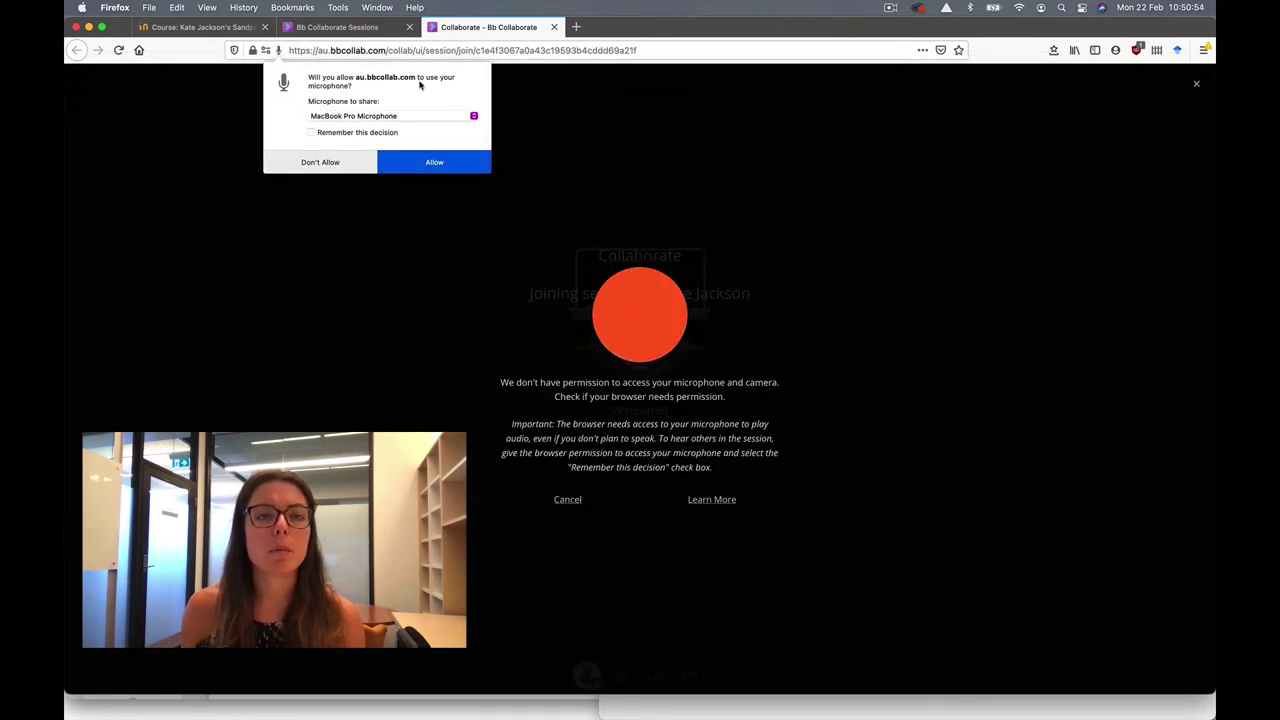
pyautogui.click(456, 170)
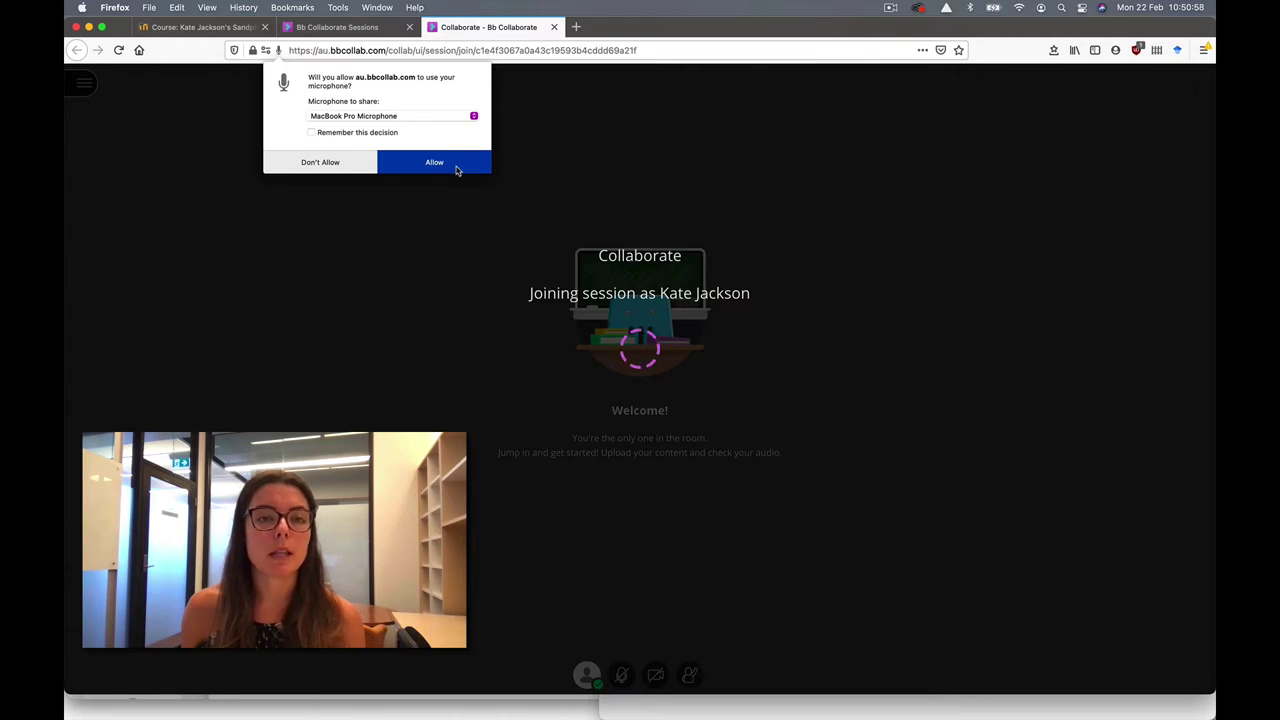
pyautogui.click(456, 170)
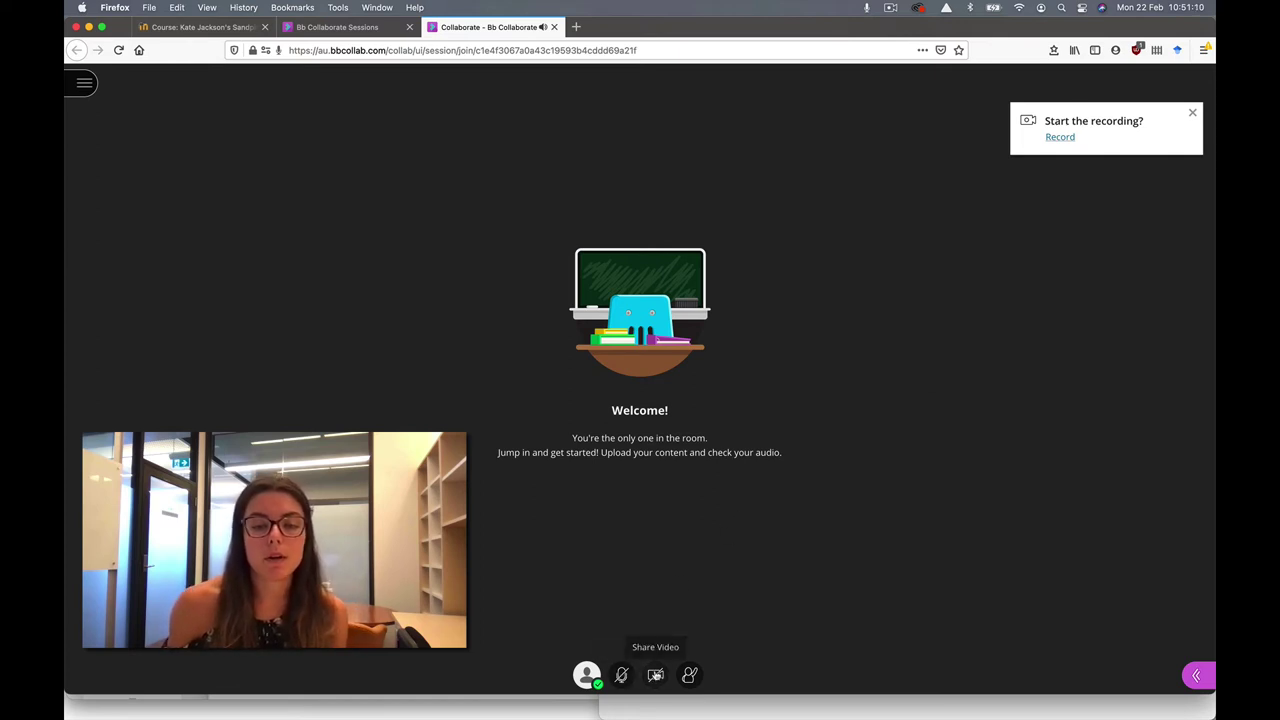
# Check the connection quality and the status and feedback options in the moderator's own profile menu
pyautogui.click(588, 674)
pyautogui.moveTo(717, 517)
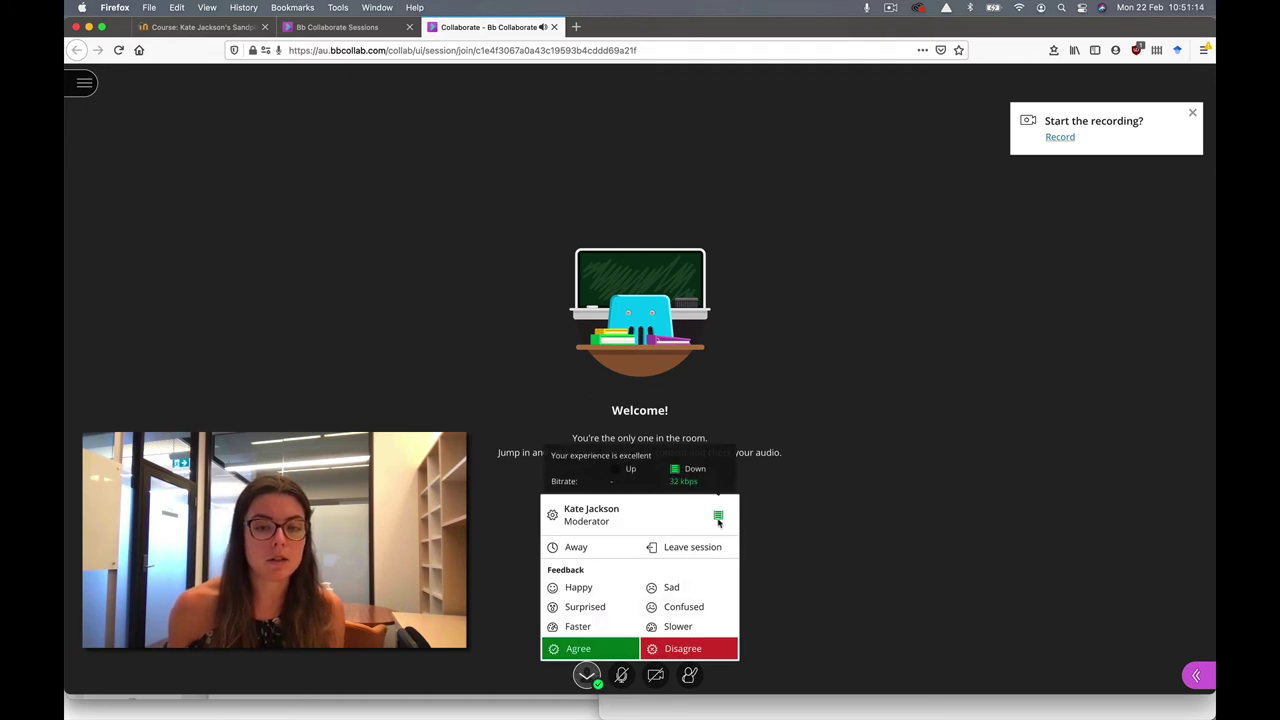
pyautogui.click(826, 531)
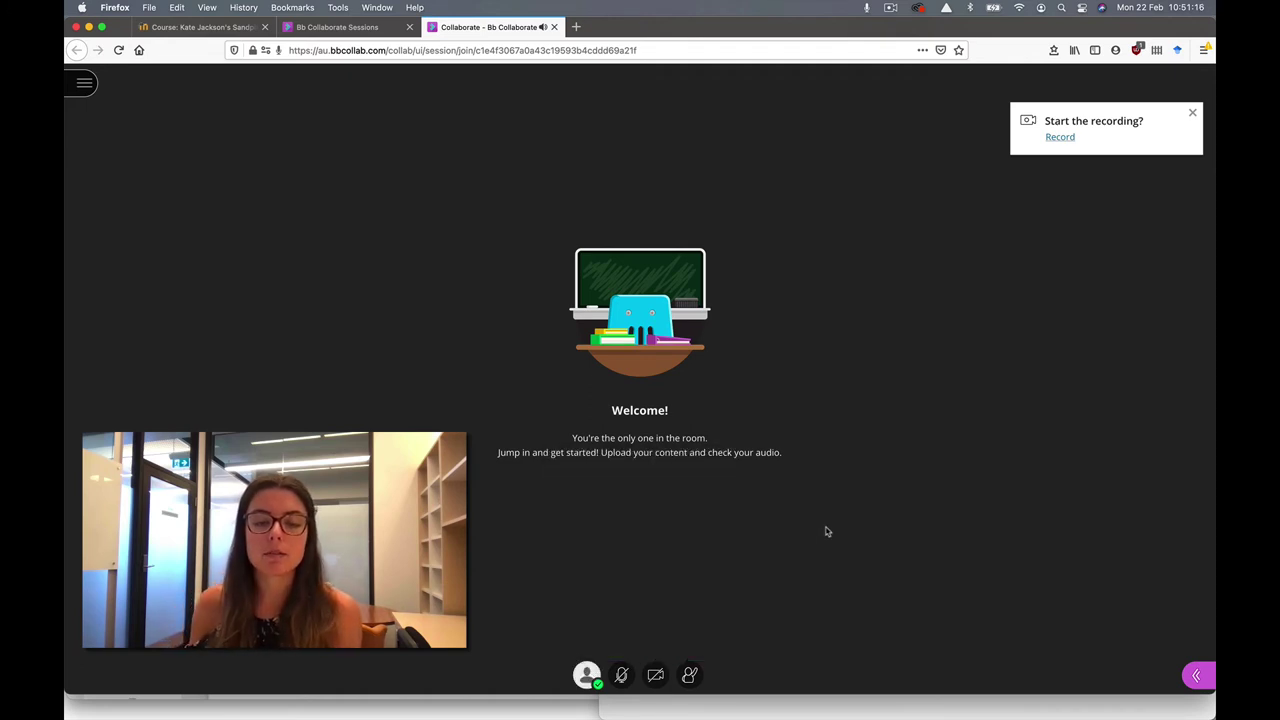
# Preview the camera video and share it with the session
pyautogui.click(655, 675)
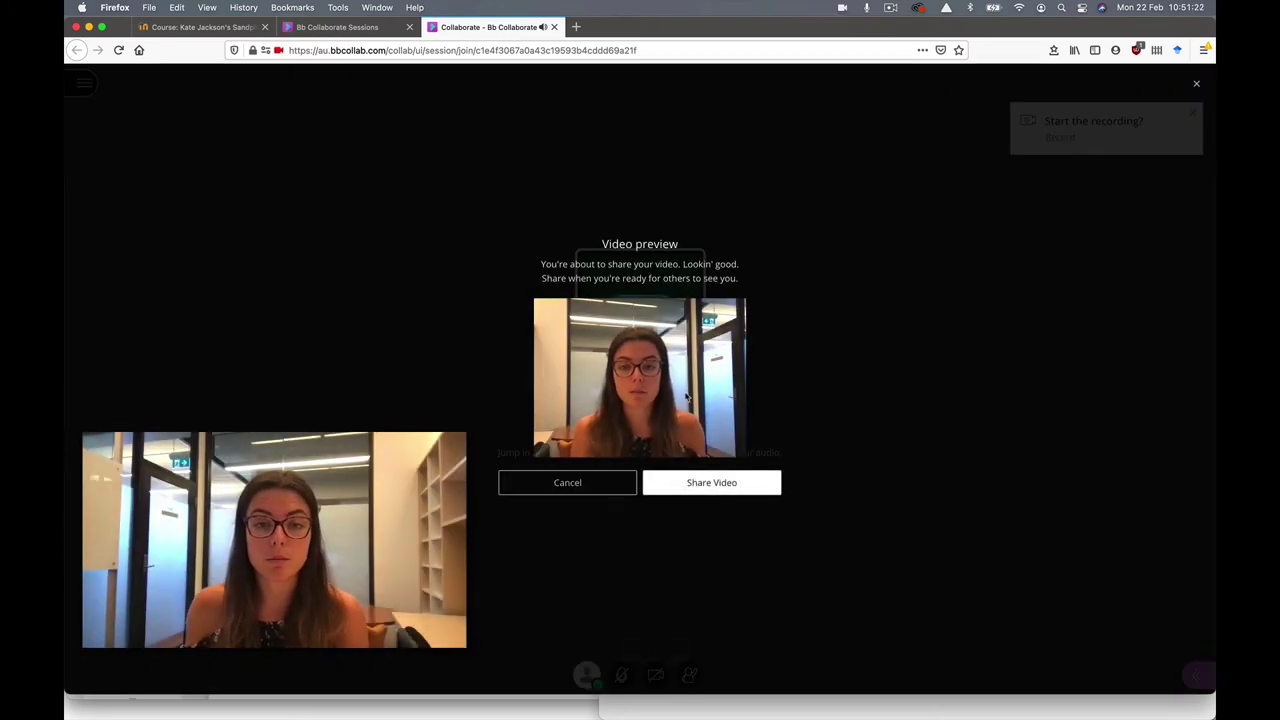
pyautogui.click(733, 482)
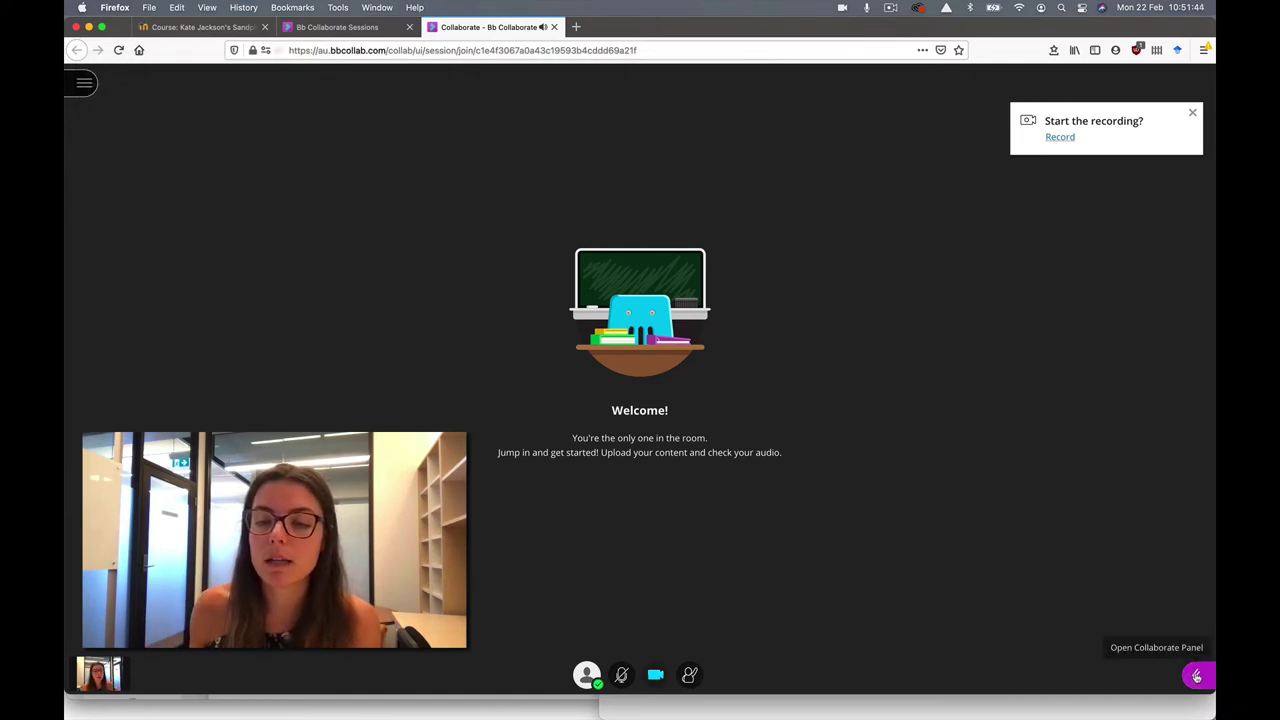
# Run the camera and microphone setup from the session settings, confirming the MacBook Pro Microphone and FaceTime HD Camera (Built-in) as working
pyautogui.click(1196, 676)
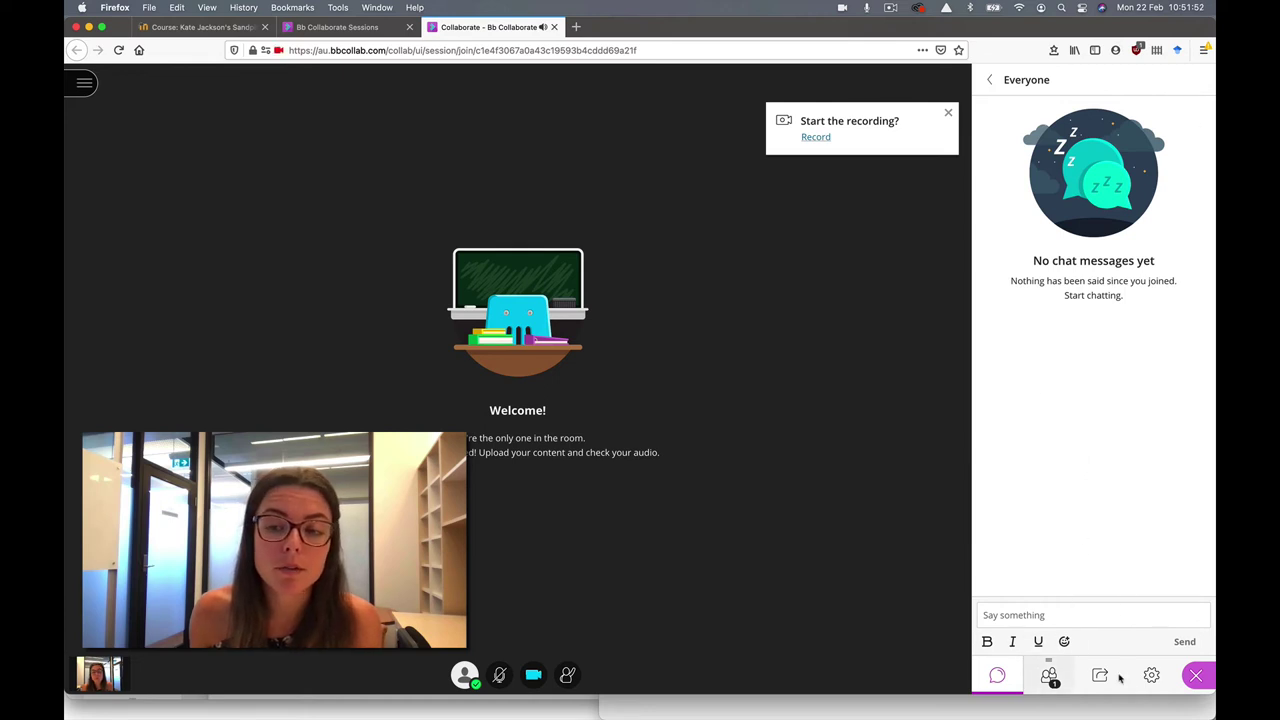
pyautogui.click(1152, 676)
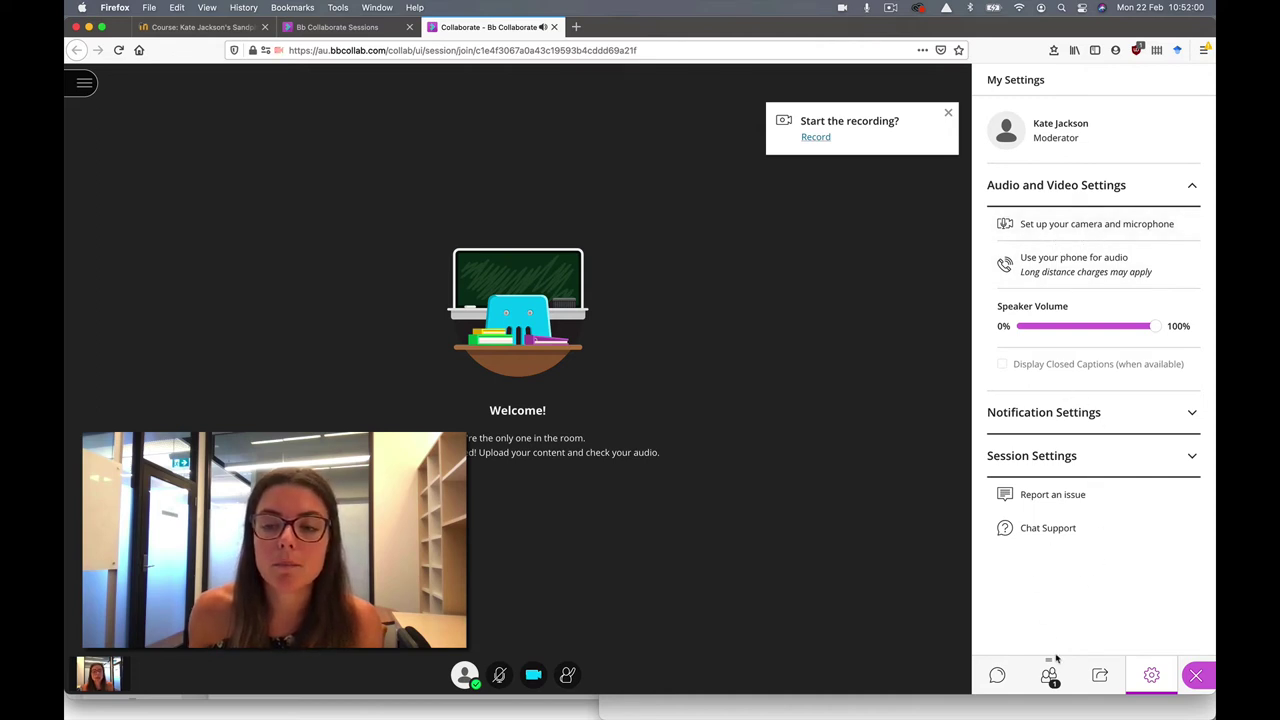
pyautogui.click(1046, 226)
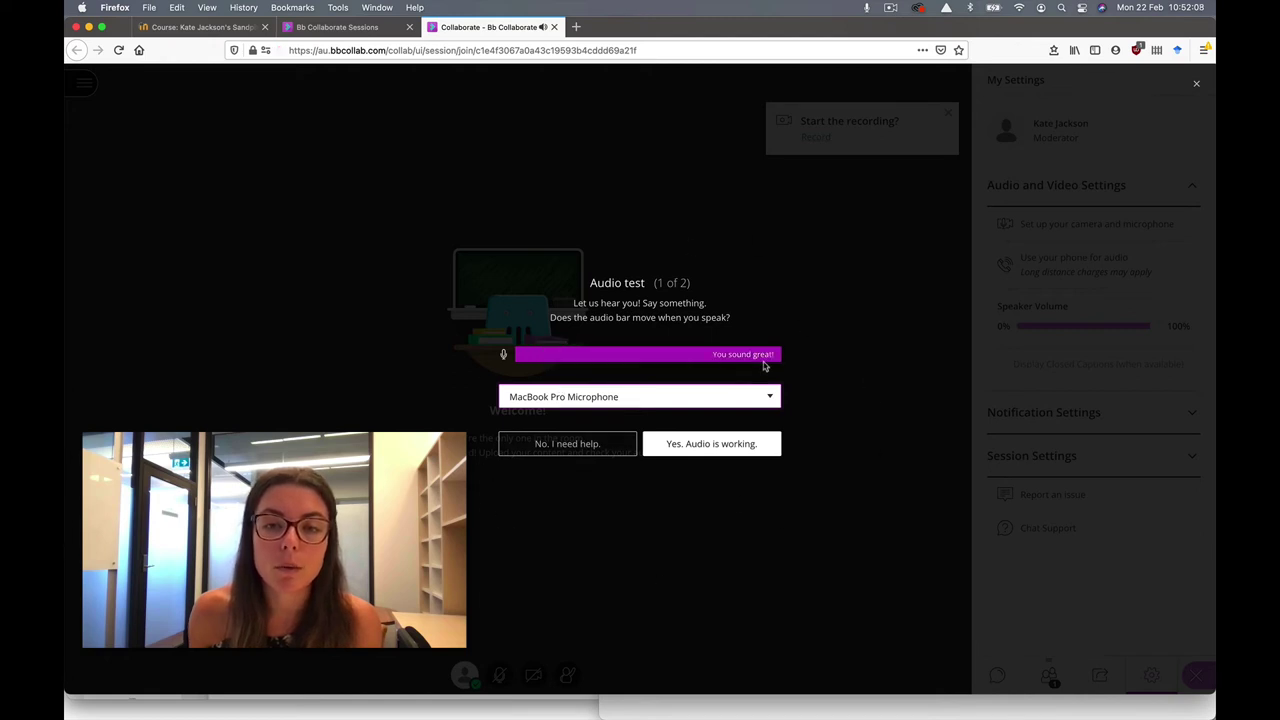
pyautogui.click(726, 448)
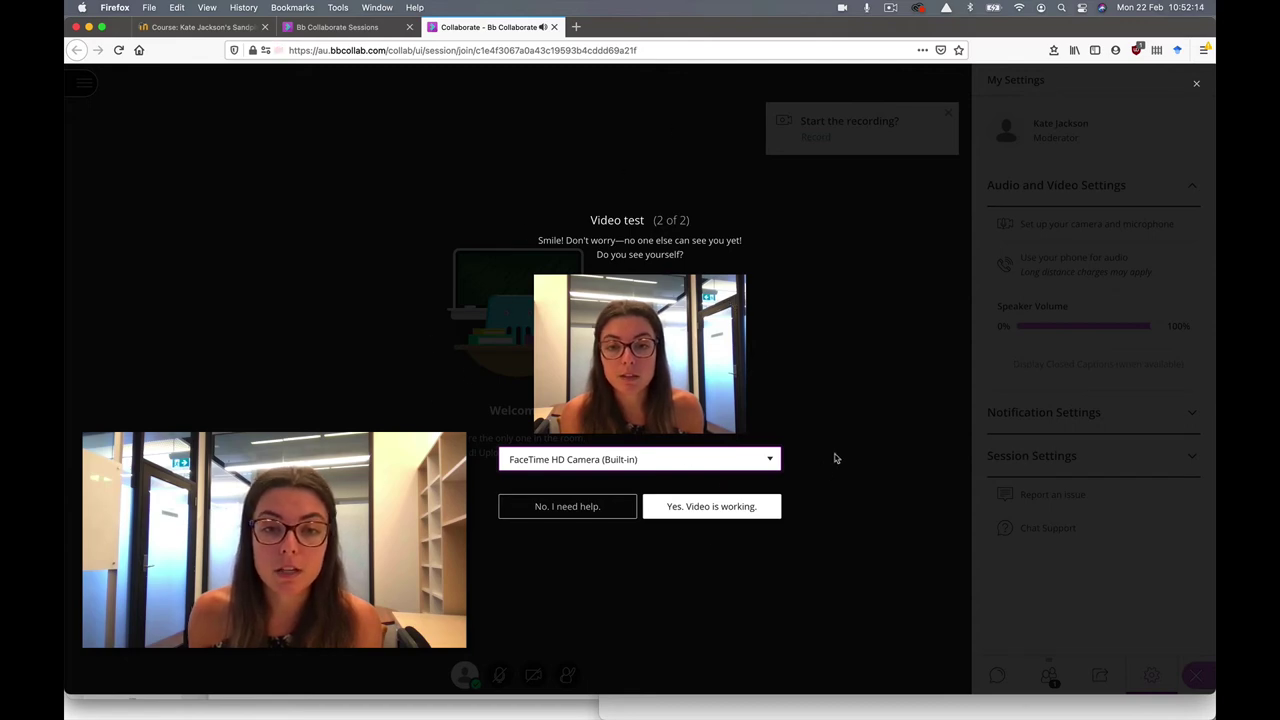
pyautogui.click(774, 458)
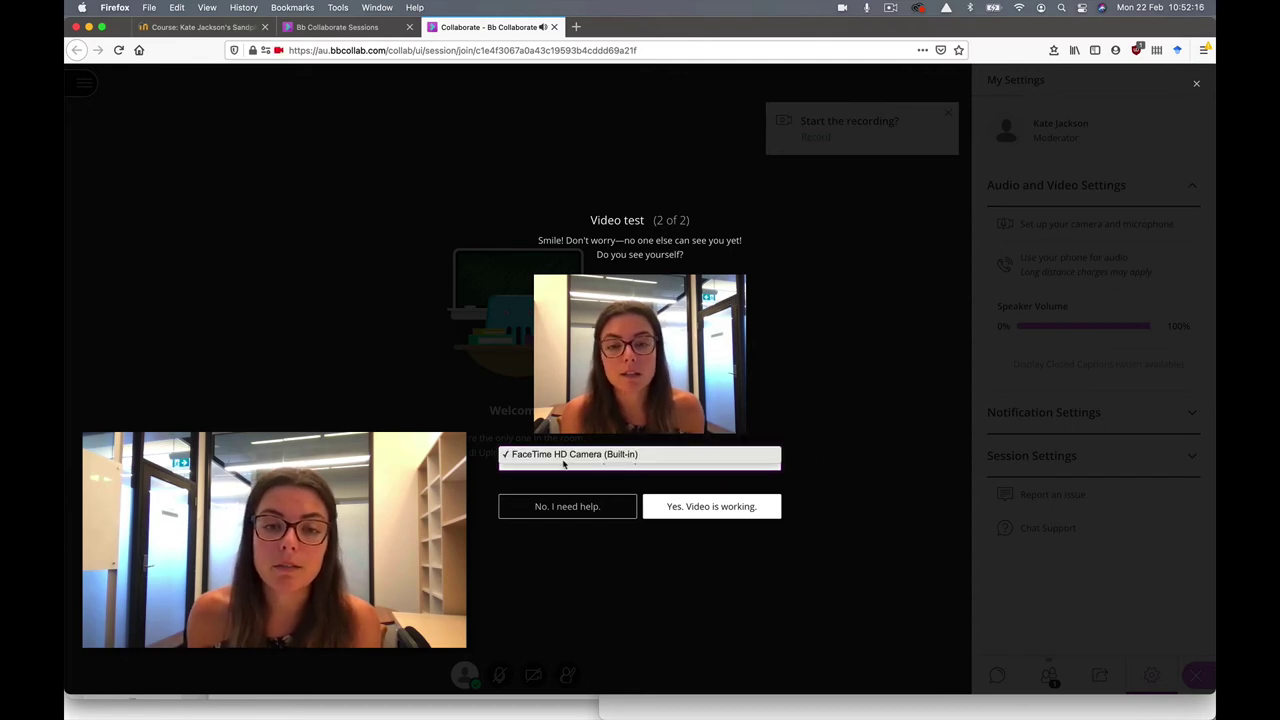
pyautogui.click(857, 391)
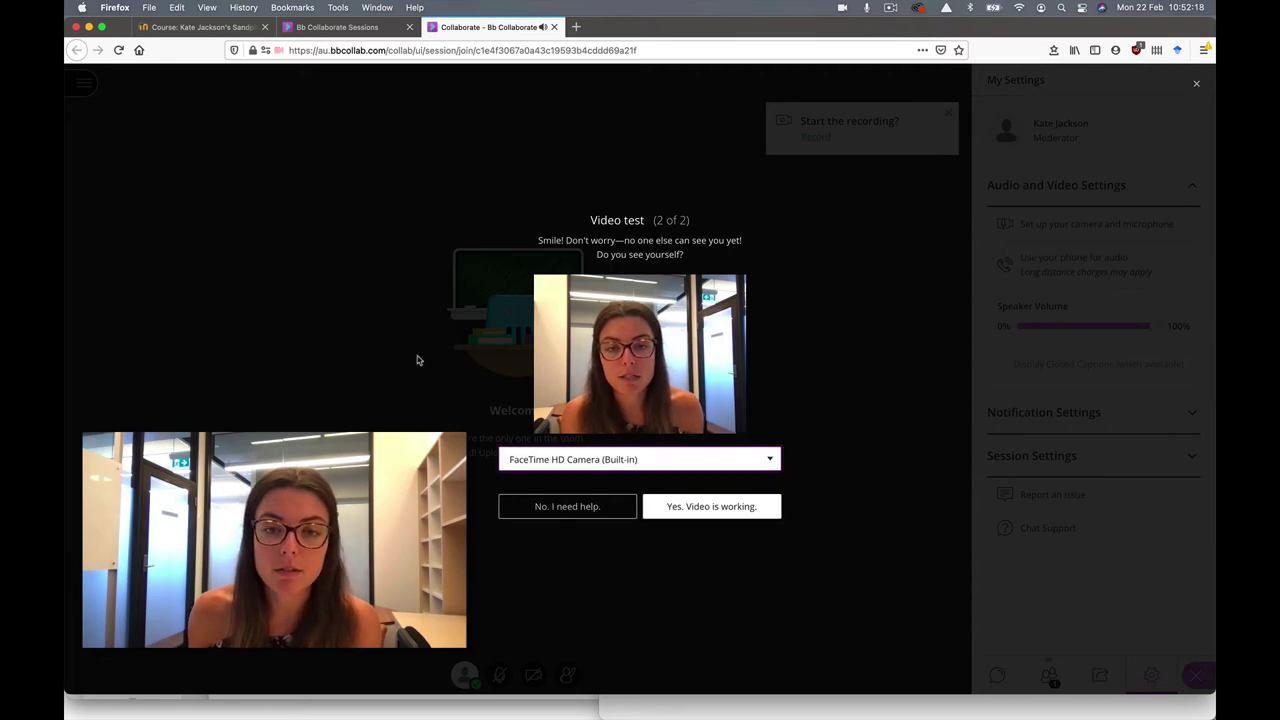
pyautogui.click(730, 508)
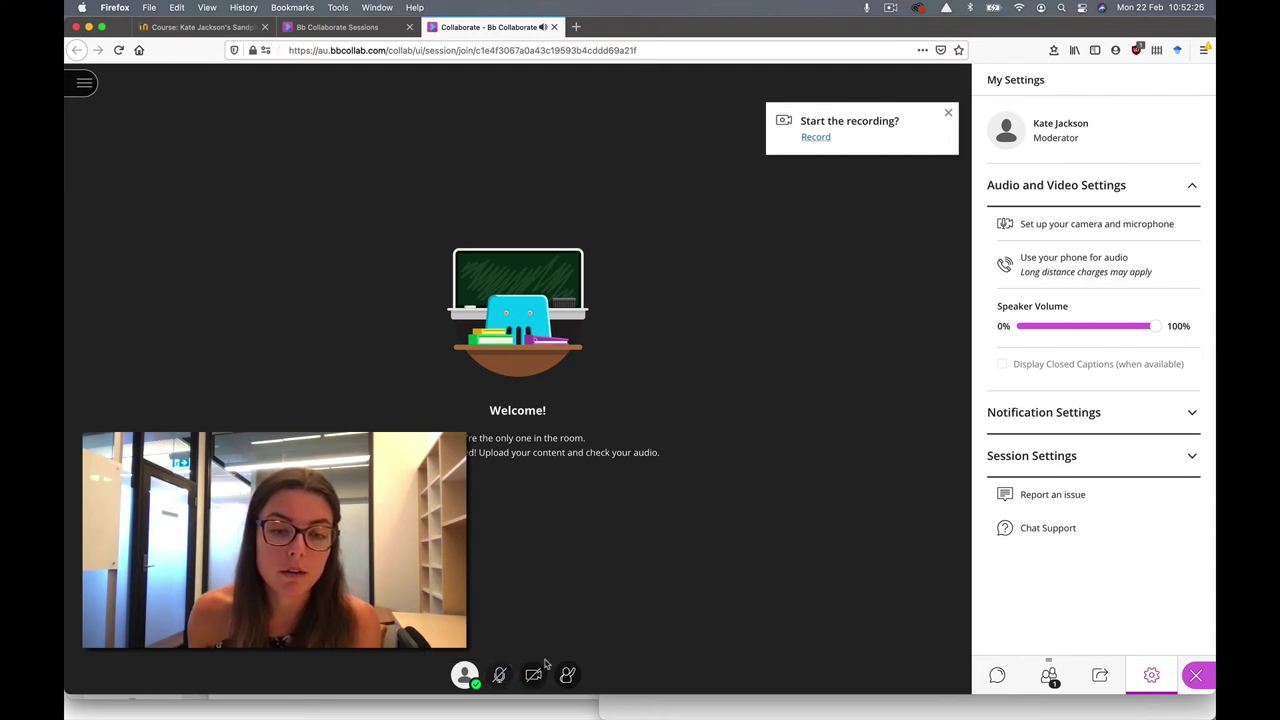
# Turn the camera back on and share the video with the session
pyautogui.click(535, 676)
pyautogui.click(720, 487)
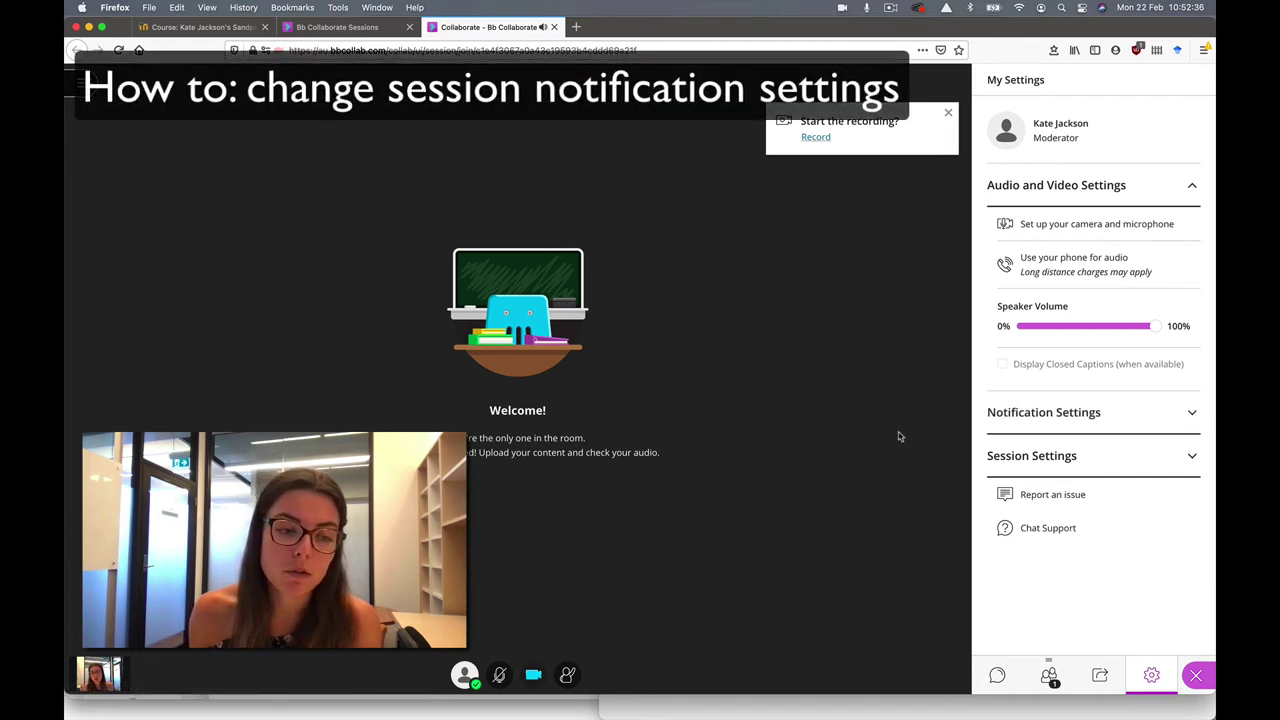
# Review the notification settings for session events and the participant permissions in the session settings
pyautogui.click(1140, 424)
pyautogui.scroll(-2, 1134, 432)
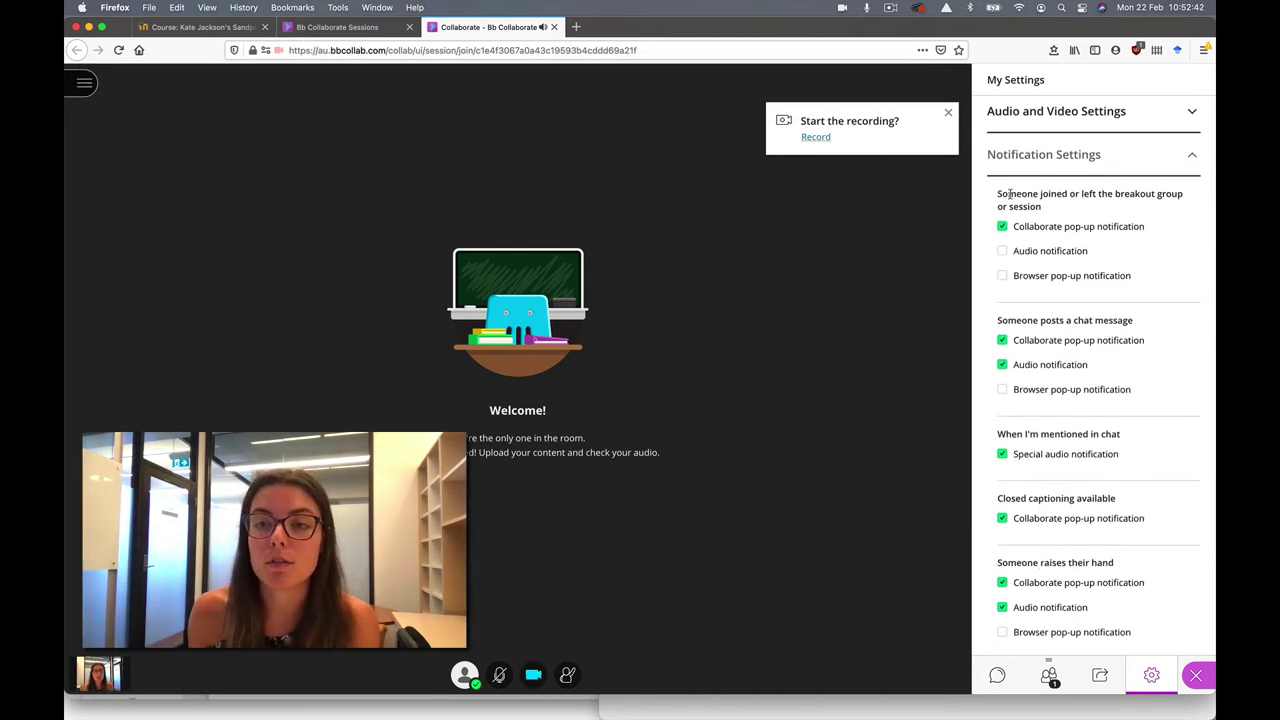
pyautogui.moveTo(999, 193); pyautogui.dragTo(1072, 217)
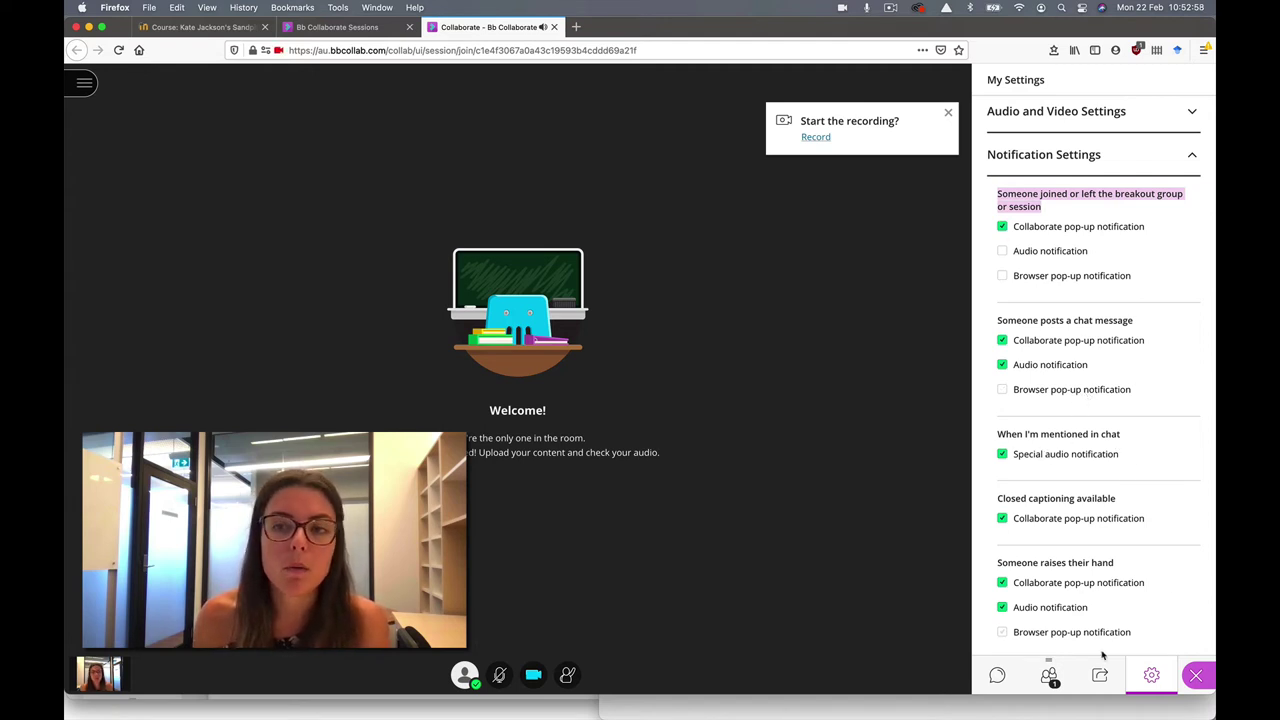
pyautogui.click(1191, 156)
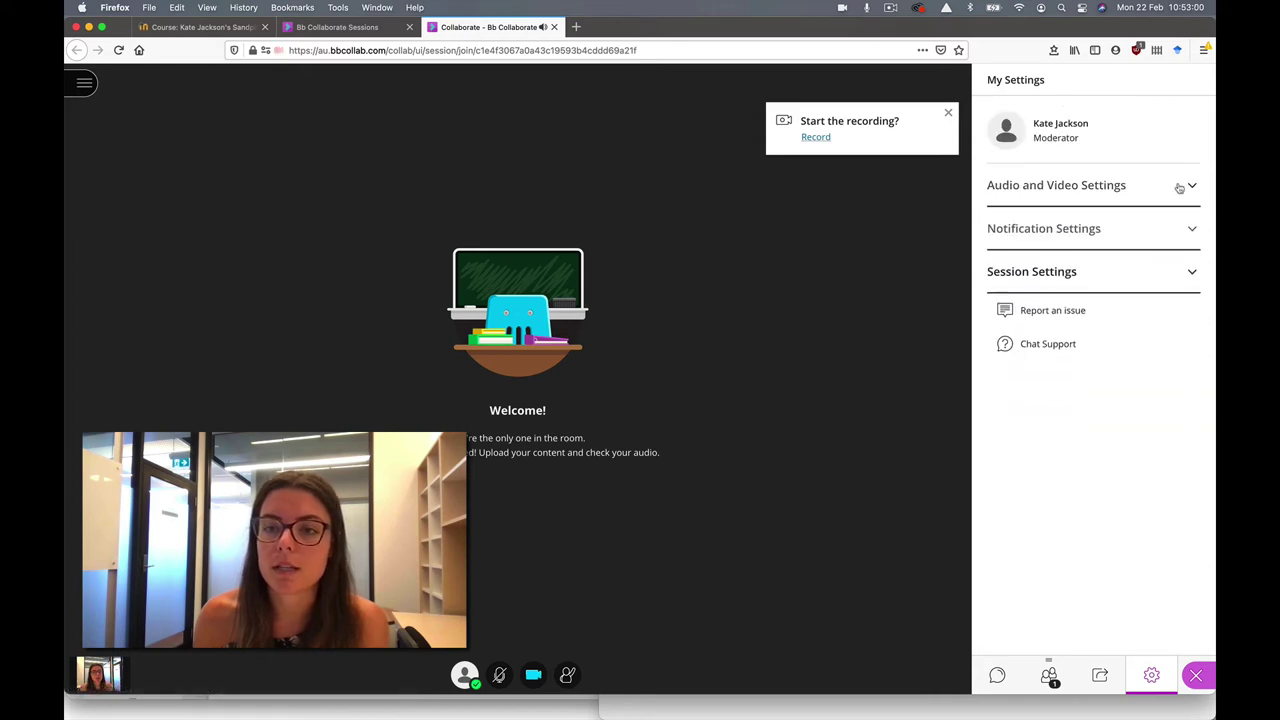
pyautogui.click(1190, 271)
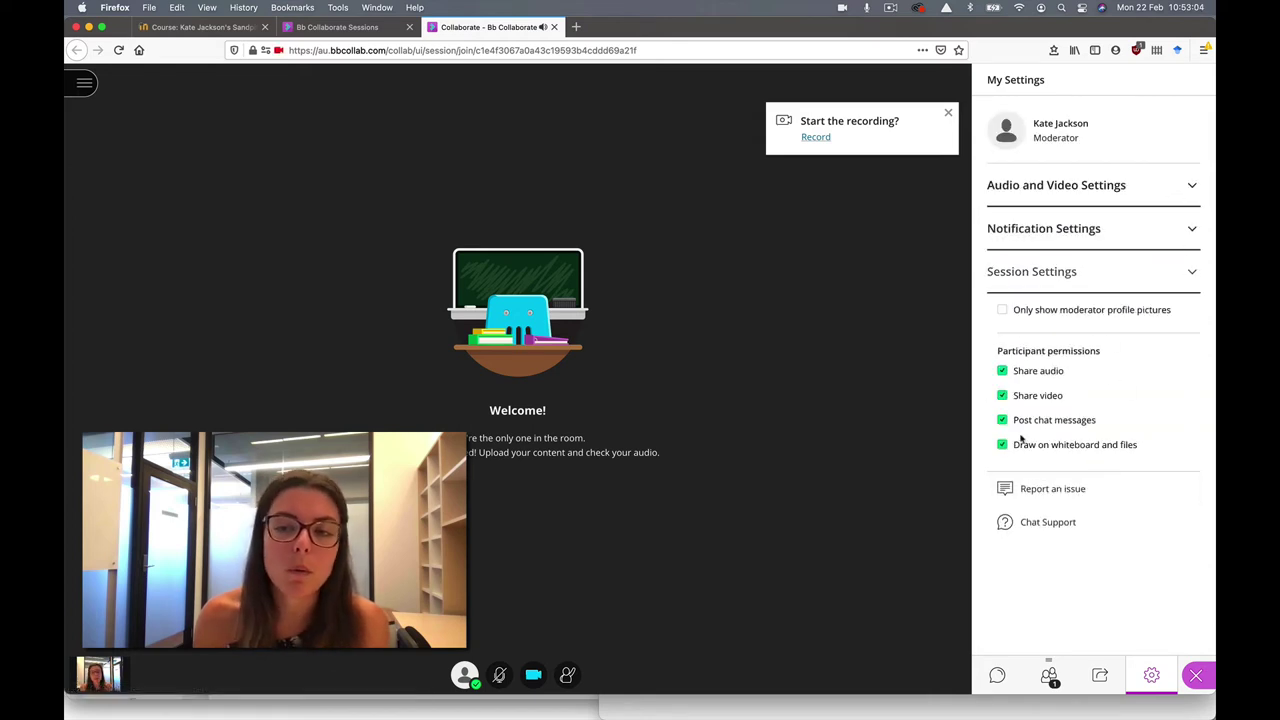
pyautogui.click(1191, 273)
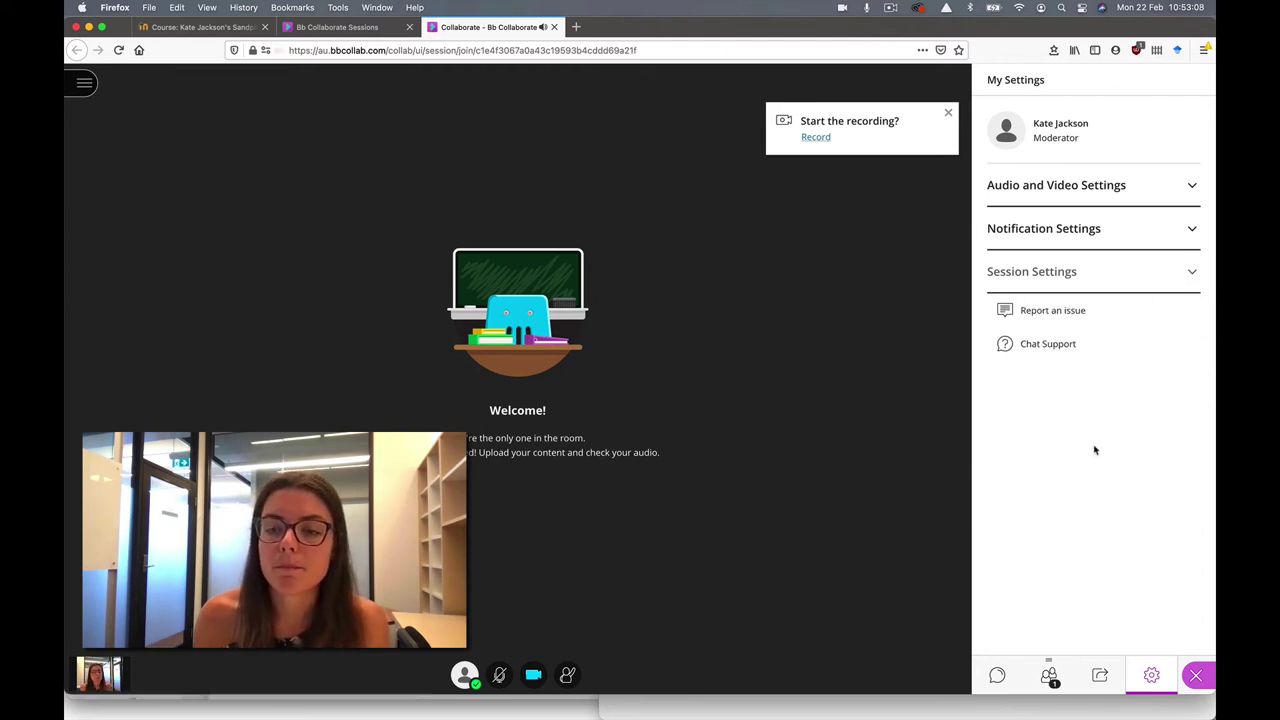
# Send the message "Hello" to the Everyone chat
pyautogui.click(996, 676)
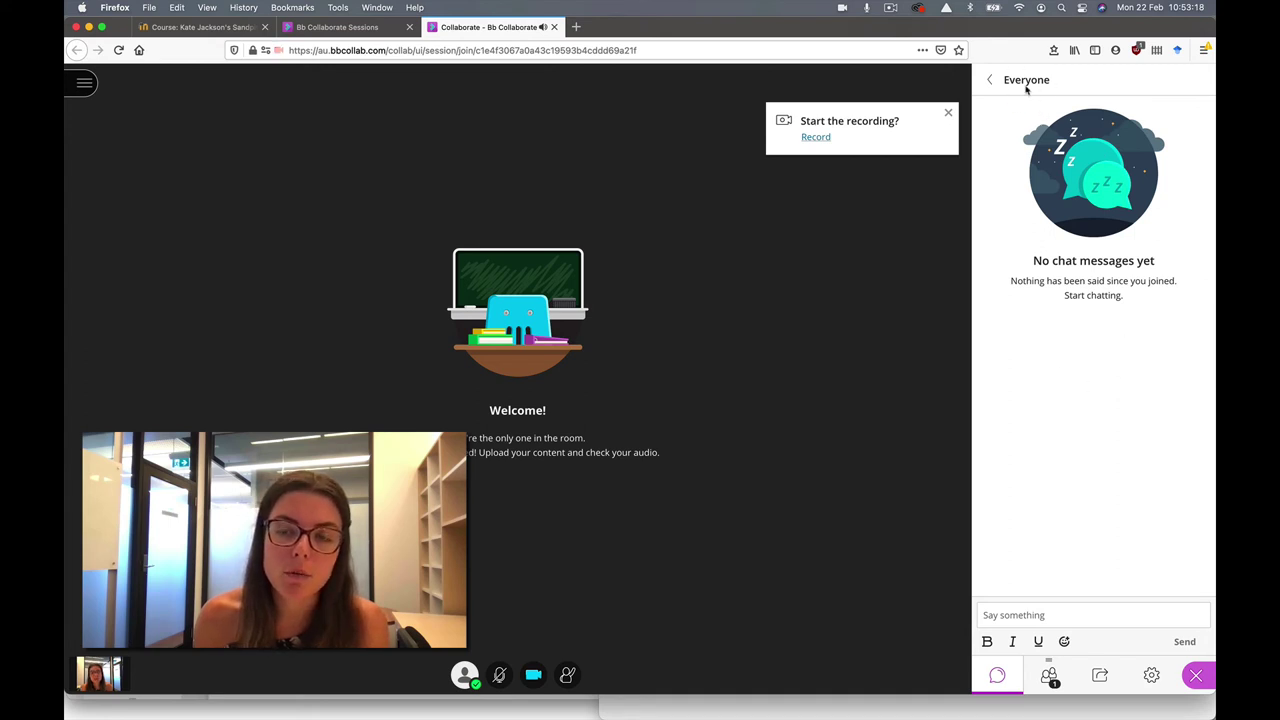
pyautogui.click(1066, 610)
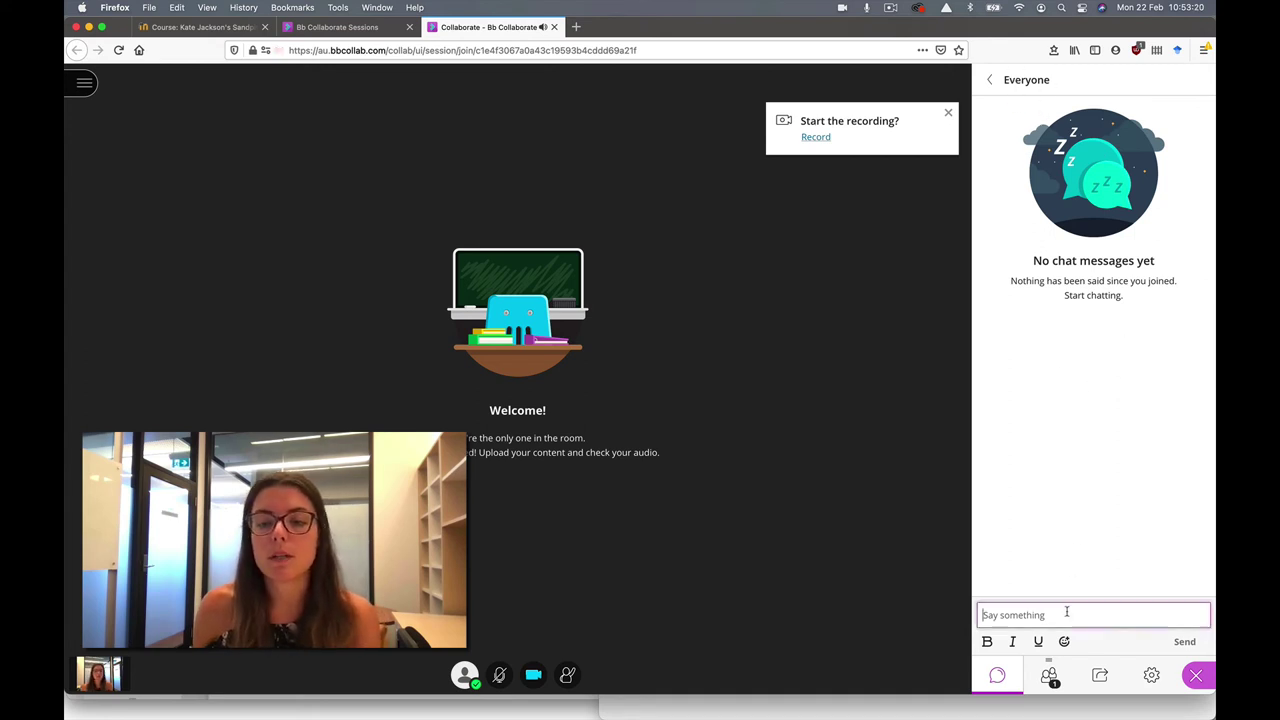
pyautogui.write('Hello')
pyautogui.press('Return')
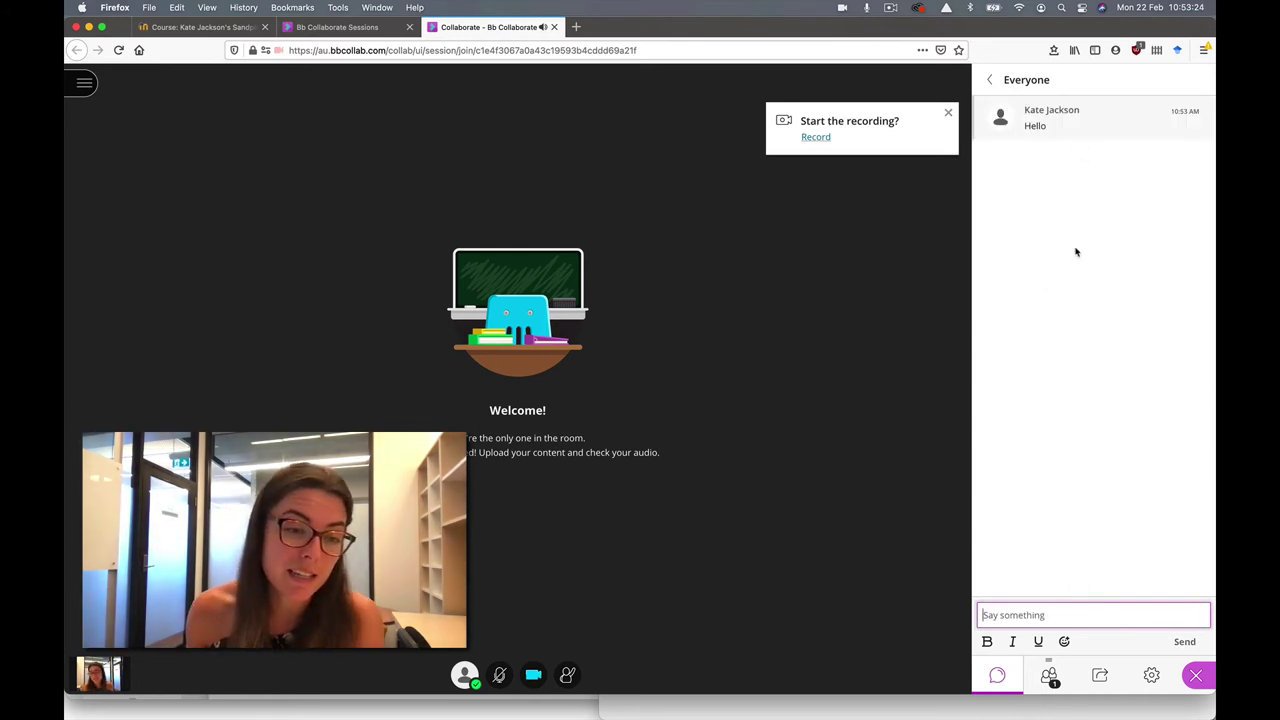
# Look through the Moderators and Everyone chat channels, the attendee list and the content sharing options
pyautogui.click(991, 83)
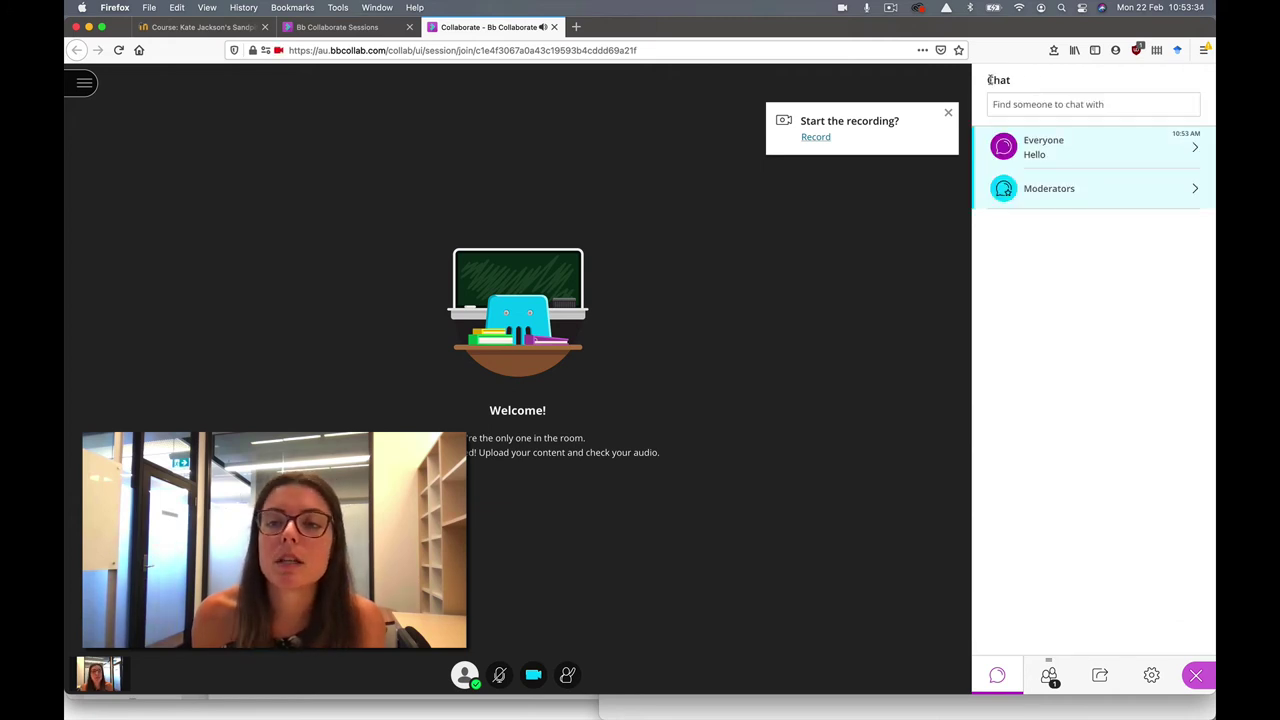
pyautogui.click(1077, 189)
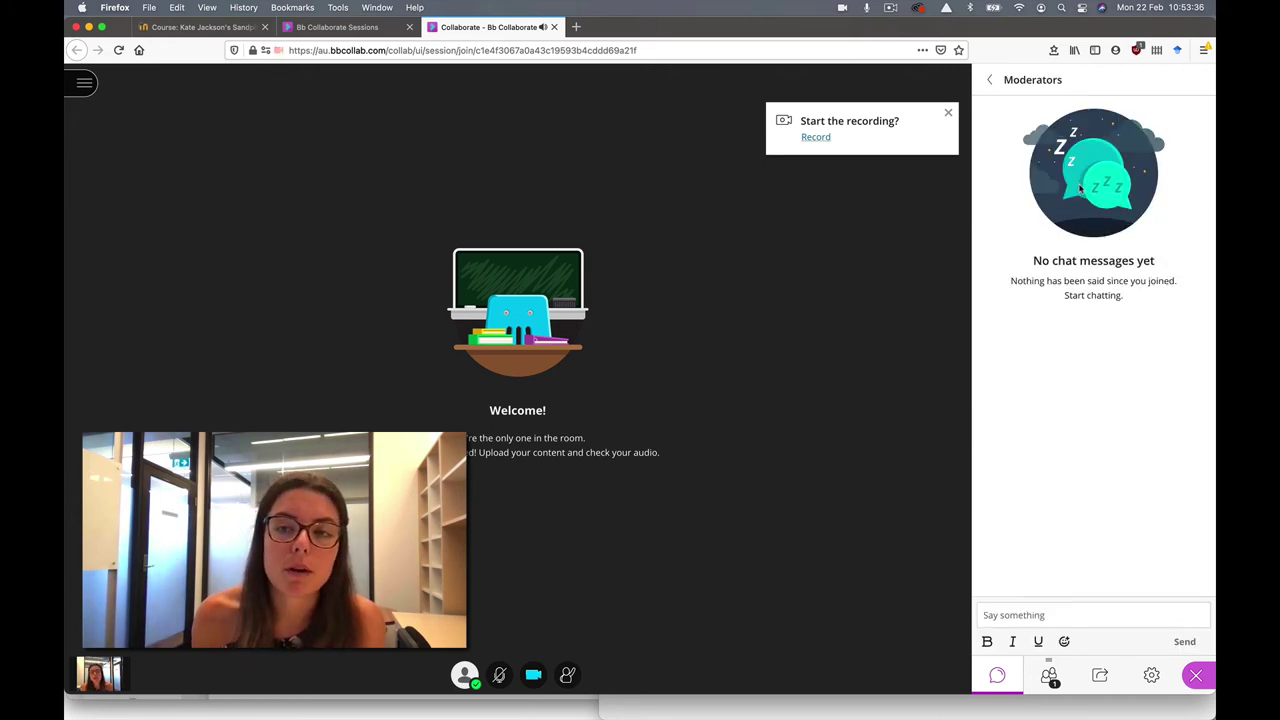
pyautogui.click(990, 80)
pyautogui.click(1067, 148)
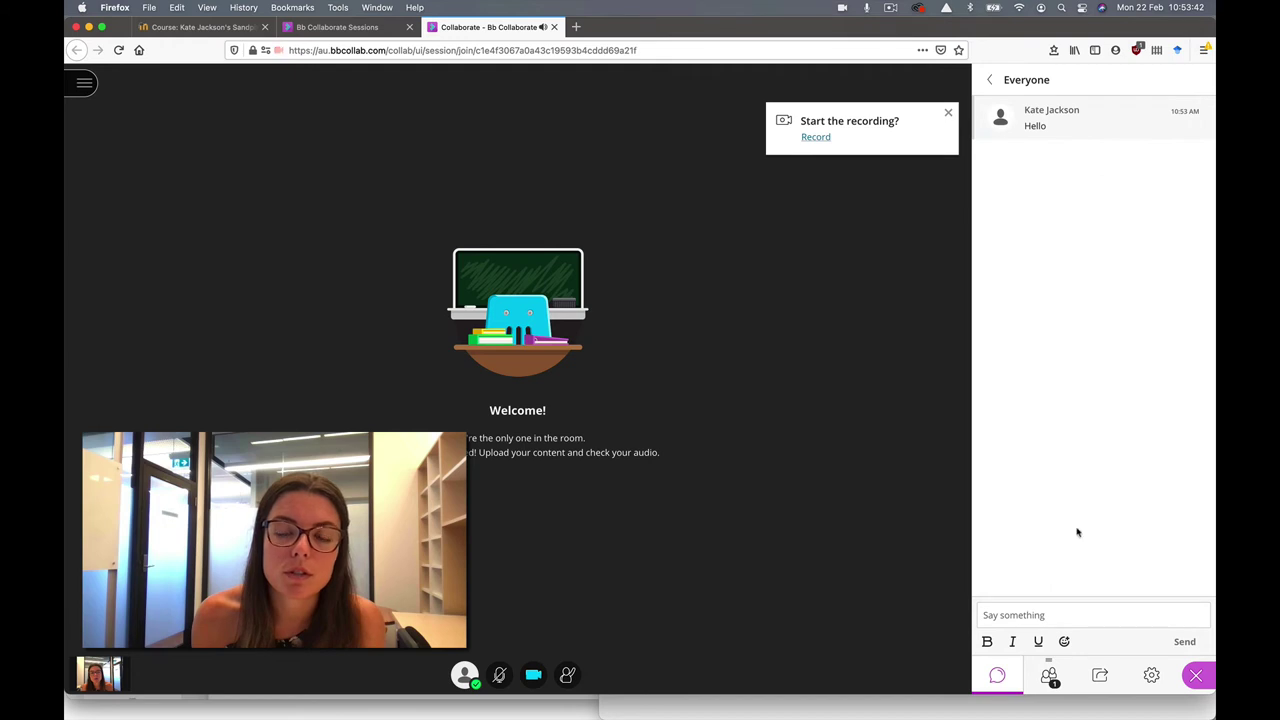
pyautogui.click(1049, 684)
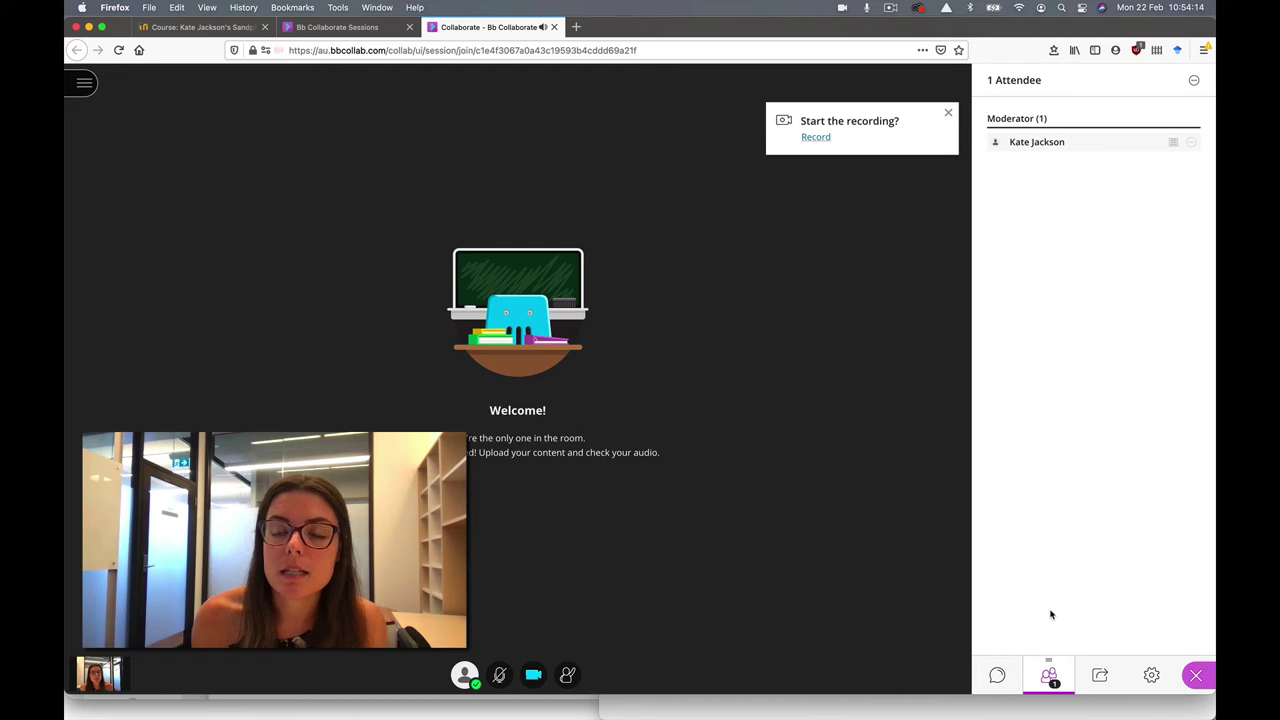
pyautogui.click(1100, 677)
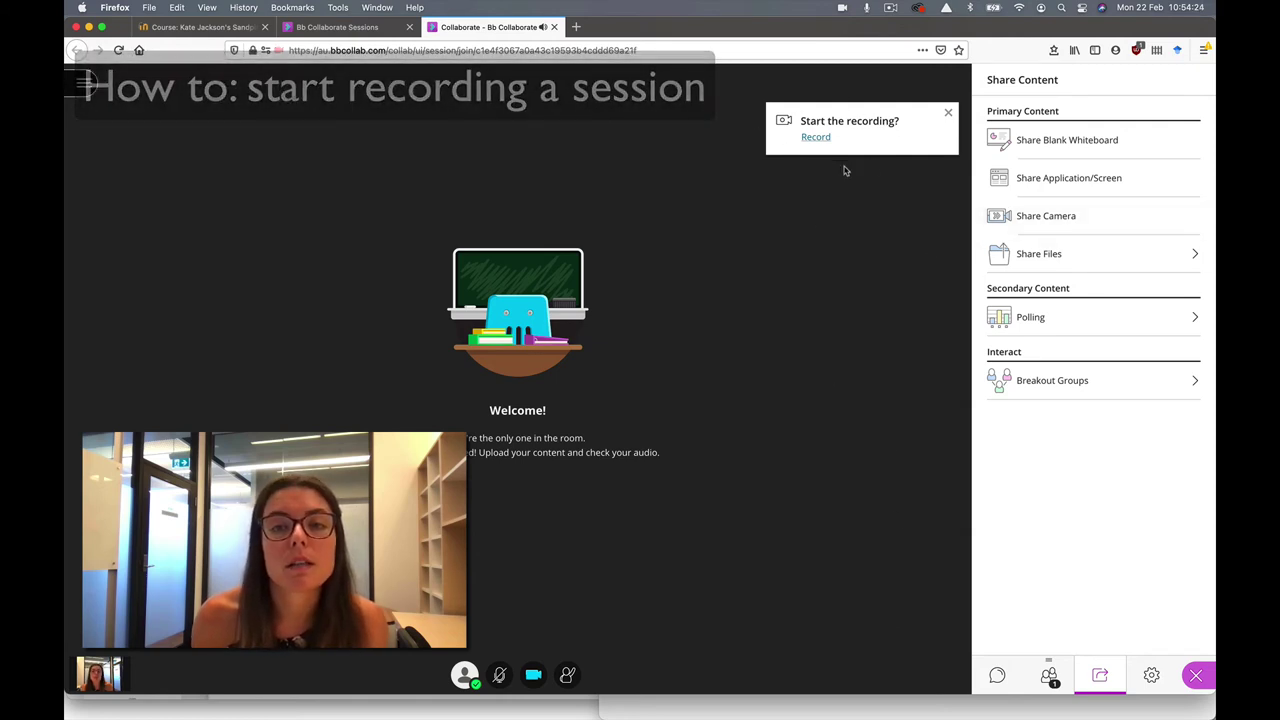
# Dismiss the recording prompt and start recording the session through the Collaborate session options
pyautogui.click(948, 113)
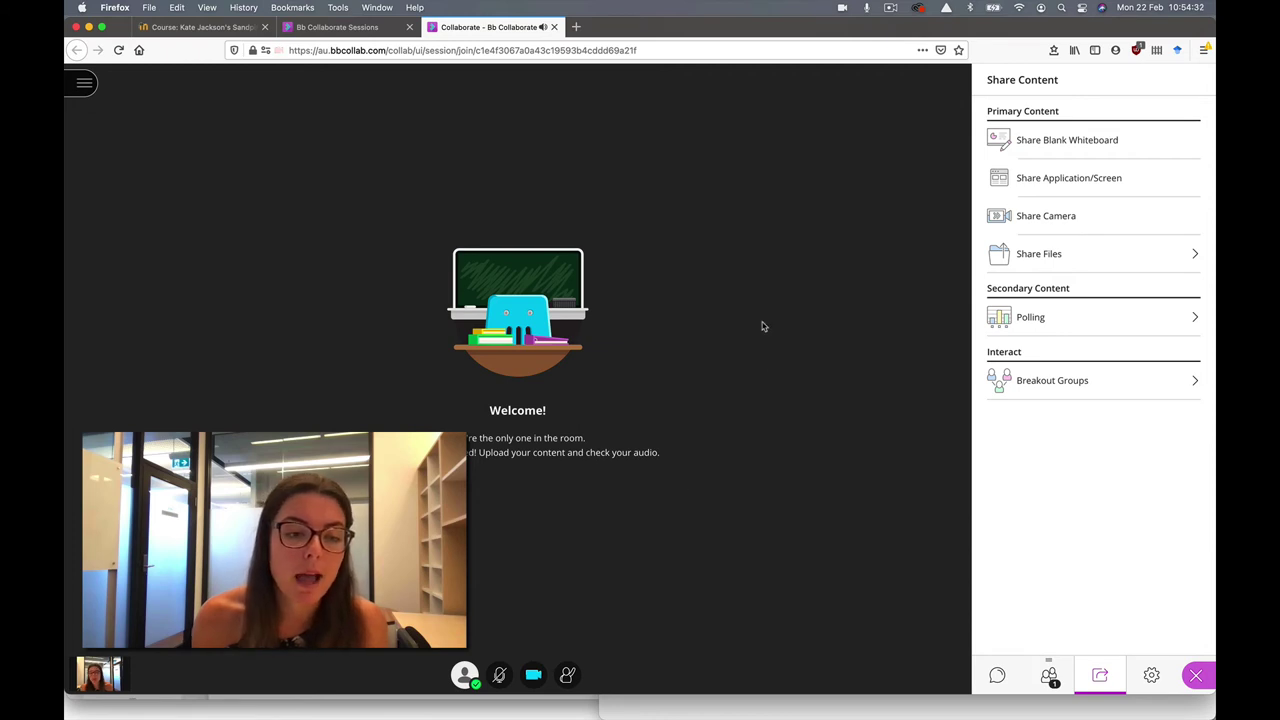
pyautogui.click(86, 86)
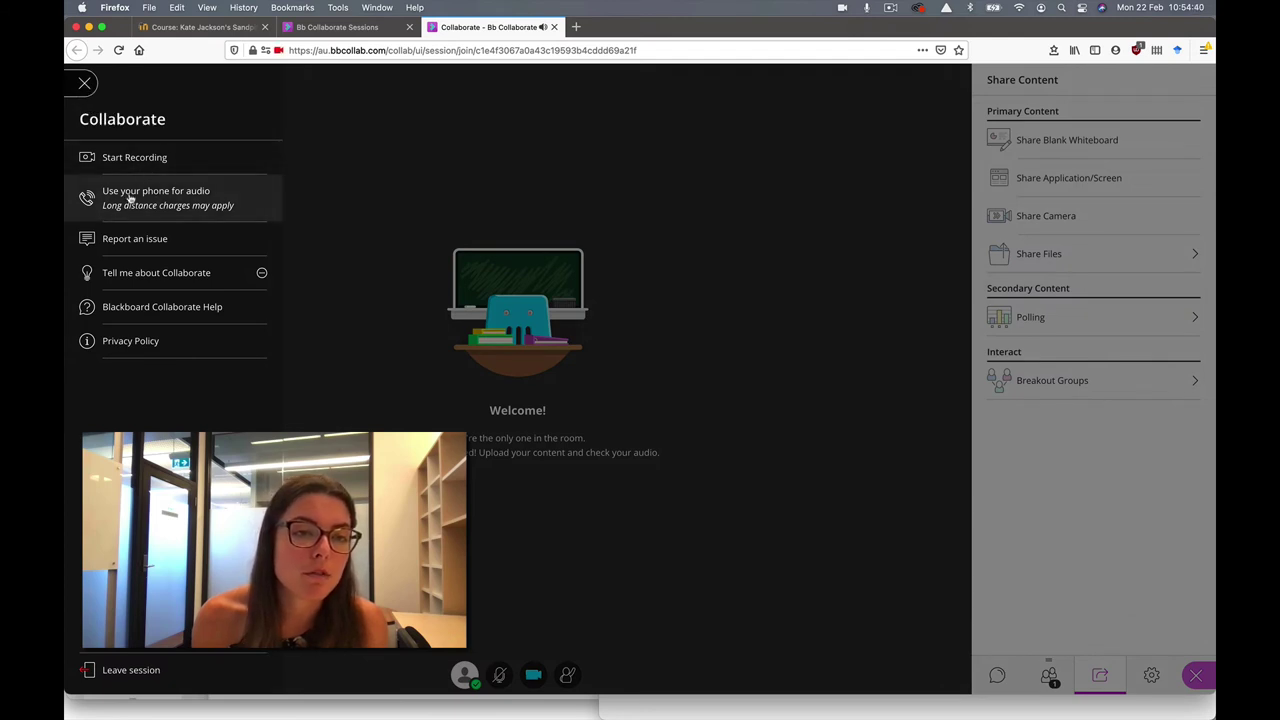
pyautogui.click(1120, 656)
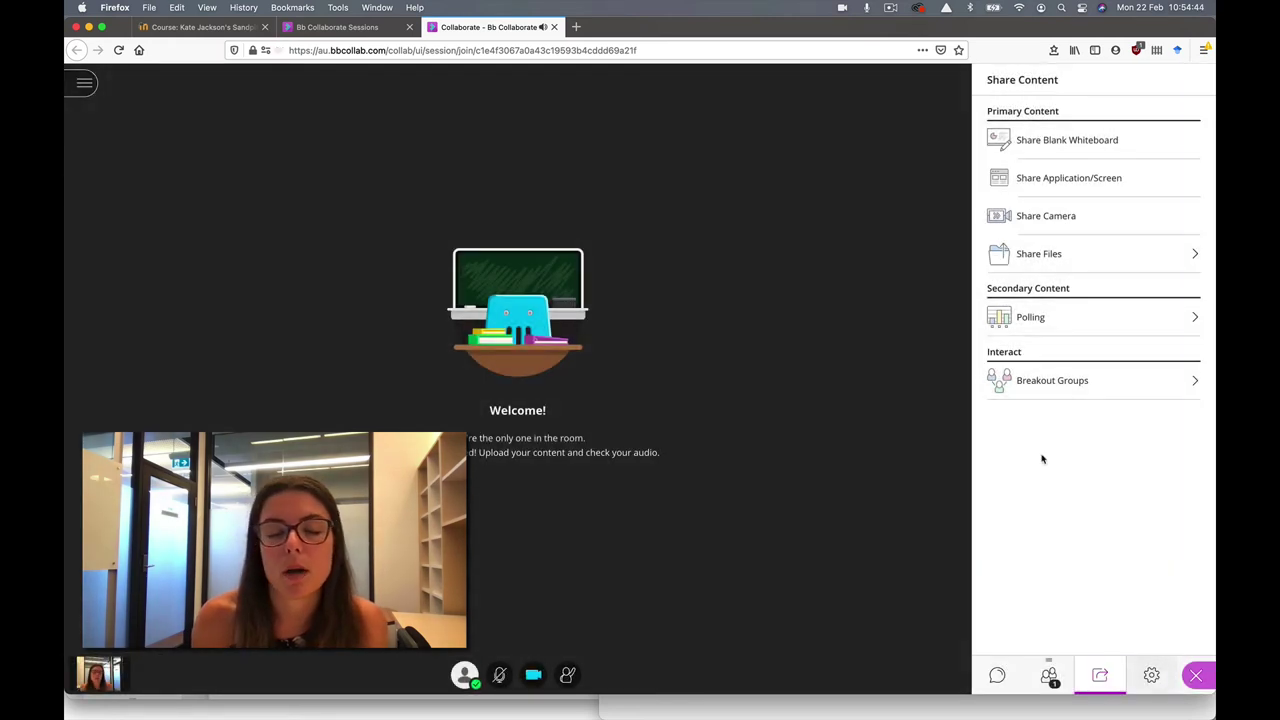
pyautogui.click(86, 83)
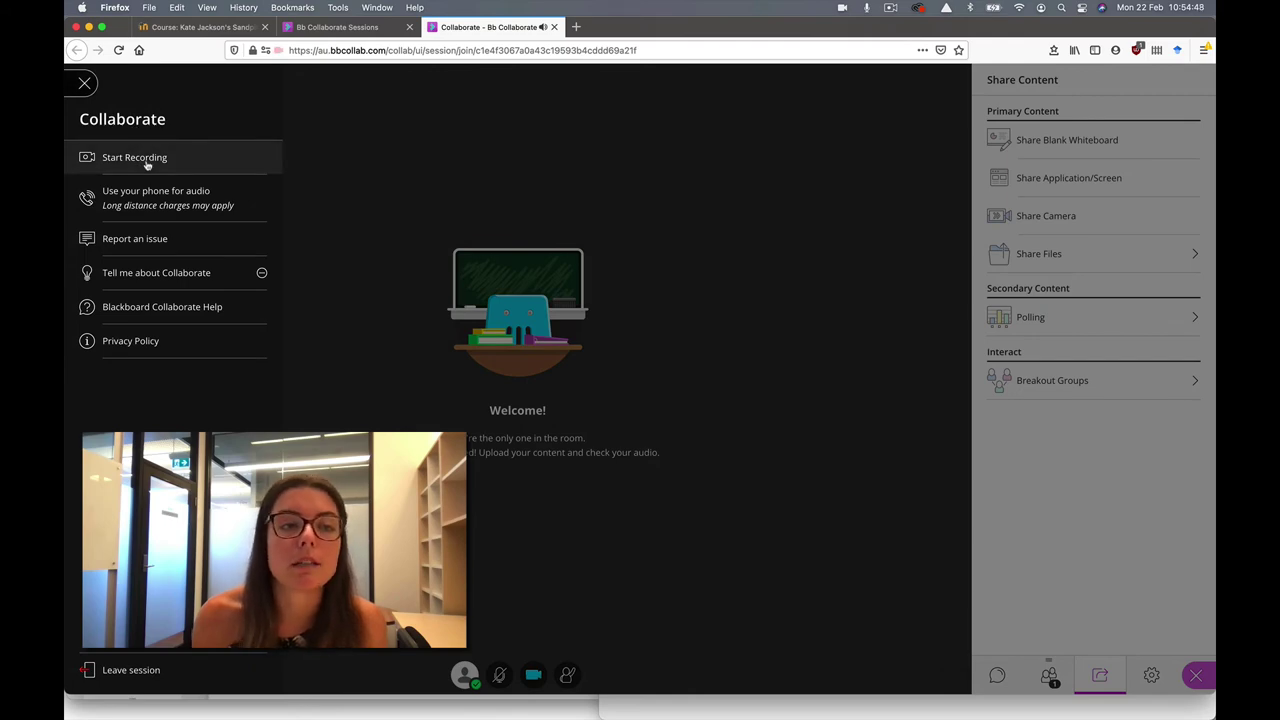
pyautogui.click(146, 160)
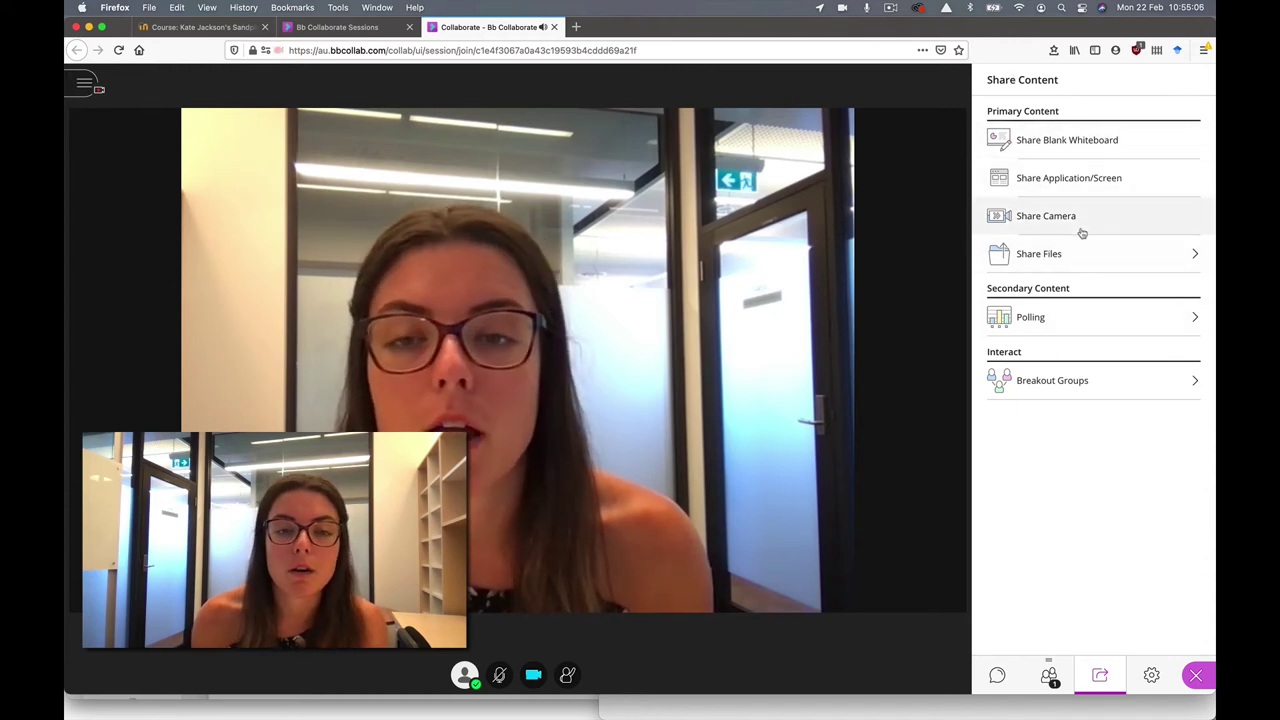
# Share a blank whiteboard and draw a looping freehand pencil curve on it in orange
pyautogui.click(1085, 140)
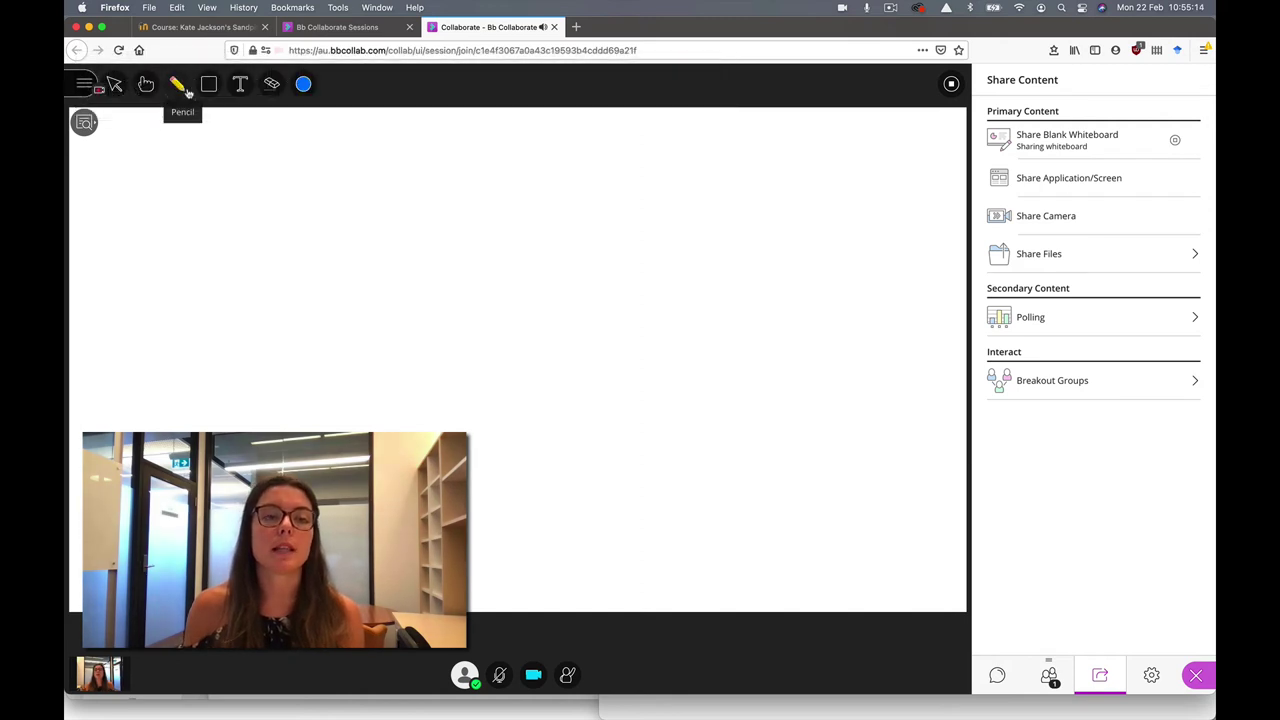
pyautogui.click(304, 86)
pyautogui.click(321, 128)
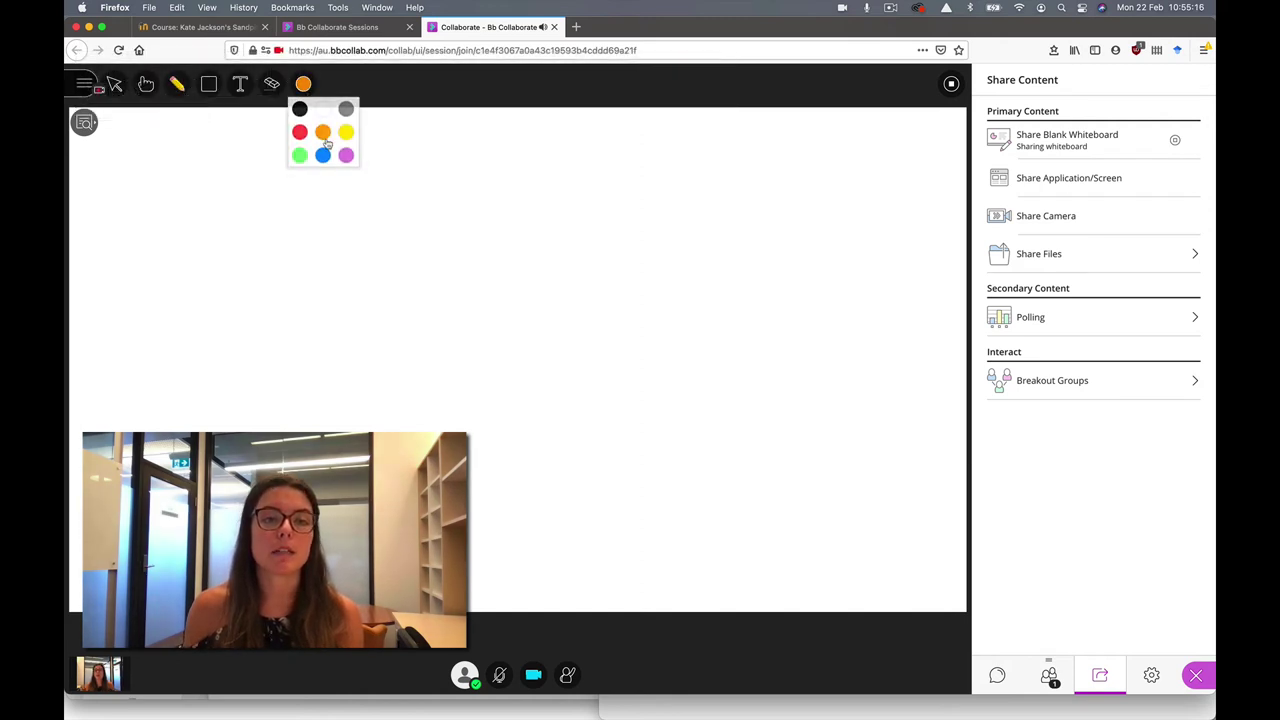
pyautogui.moveTo(244, 337)
pyautogui.mouseDown()
pyautogui.moveTo(240, 311)
pyautogui.moveTo(446, 282)
pyautogui.mouseUp()
pyautogui.moveTo(474, 332); pyautogui.dragTo(478, 340)
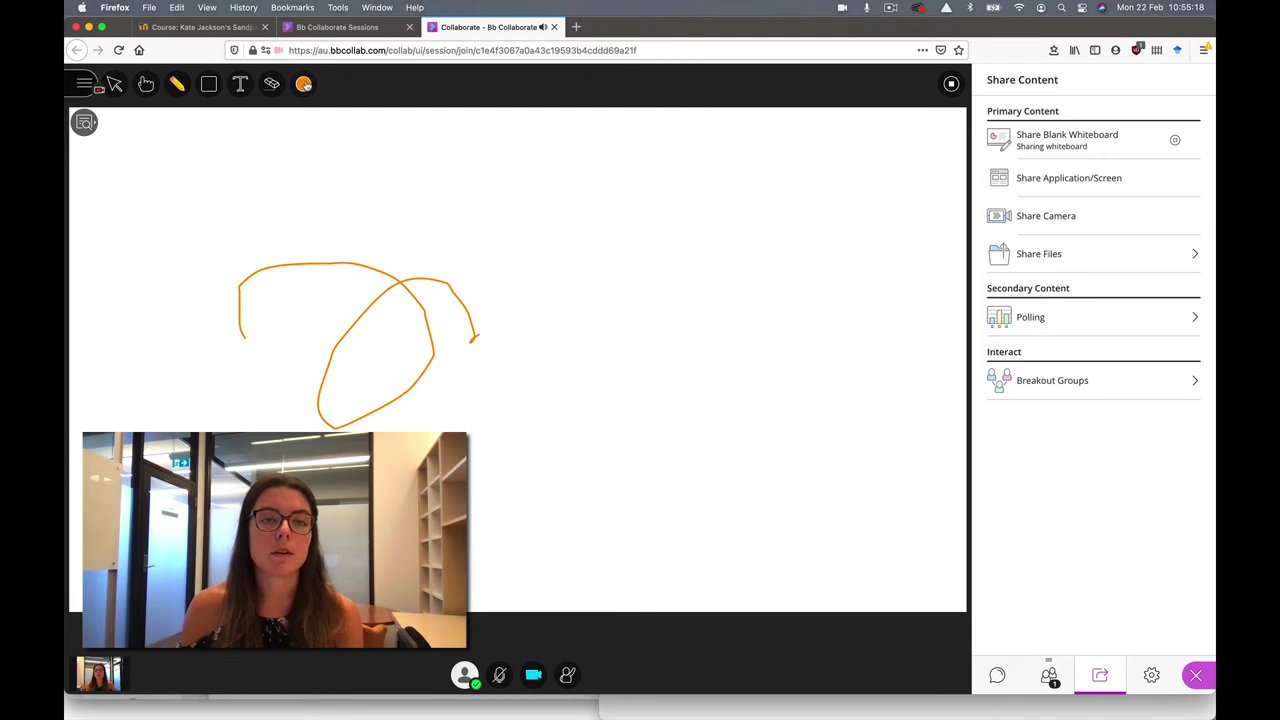
# Draw a yellow freehand stroke and a grey looping freehand stroke beside and over the orange curve on the whiteboard
pyautogui.click(304, 86)
pyautogui.click(344, 128)
pyautogui.moveTo(470, 455)
pyautogui.mouseDown()
pyautogui.moveTo(612, 467)
pyautogui.moveTo(640, 279)
pyautogui.mouseUp()
pyautogui.click(303, 86)
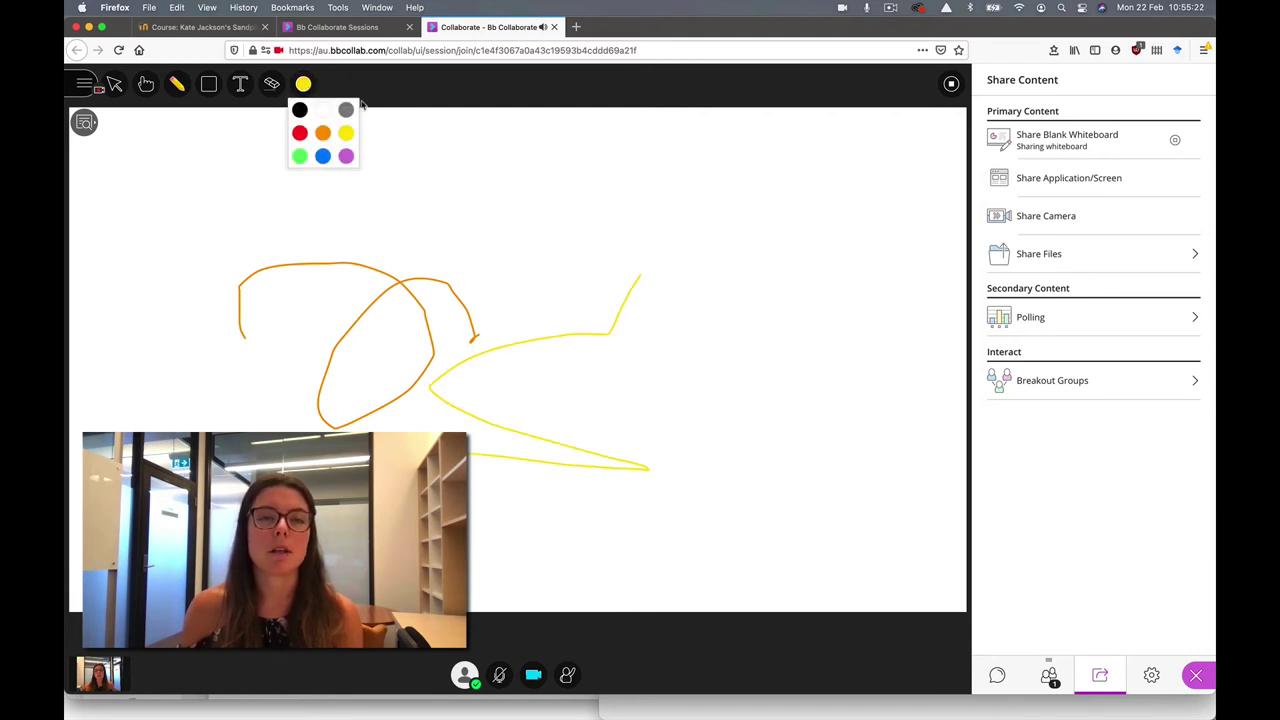
pyautogui.click(347, 108)
pyautogui.moveTo(626, 338)
pyautogui.mouseDown()
pyautogui.moveTo(429, 420)
pyautogui.moveTo(551, 403)
pyautogui.moveTo(398, 392)
pyautogui.mouseUp()
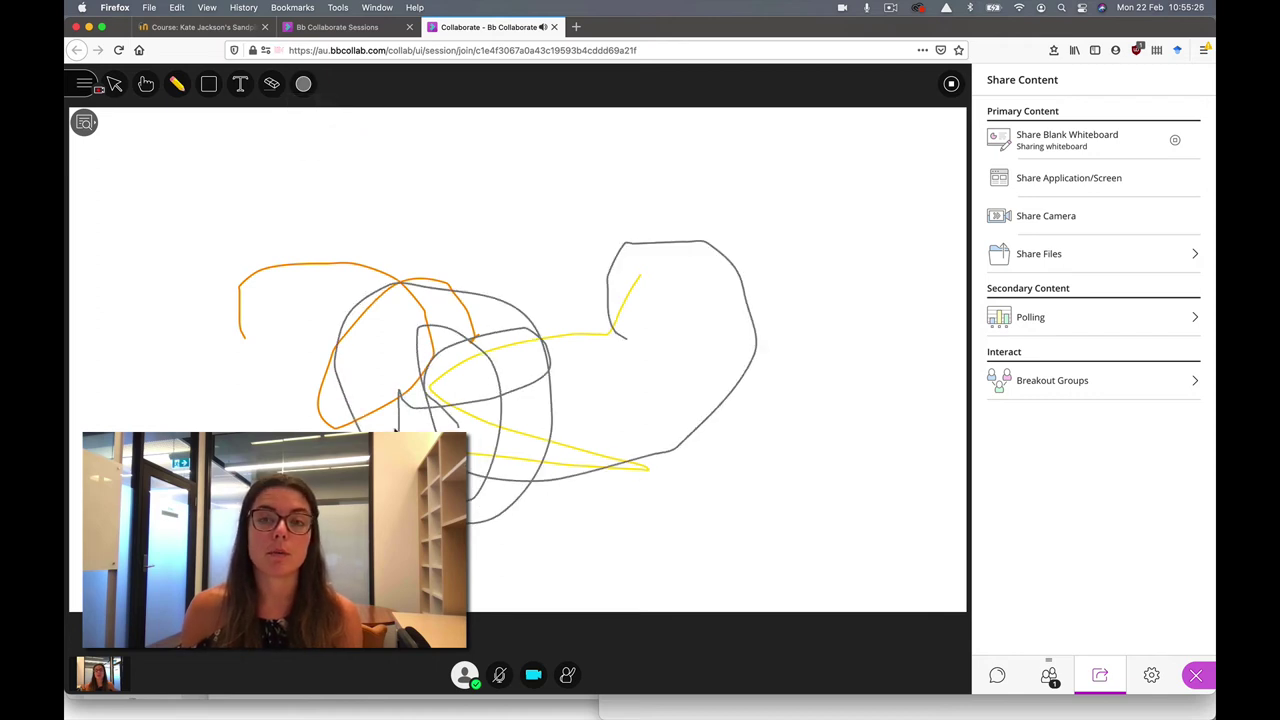
# Add the text "Hello" to the whiteboard above the orange curve
pyautogui.click(240, 84)
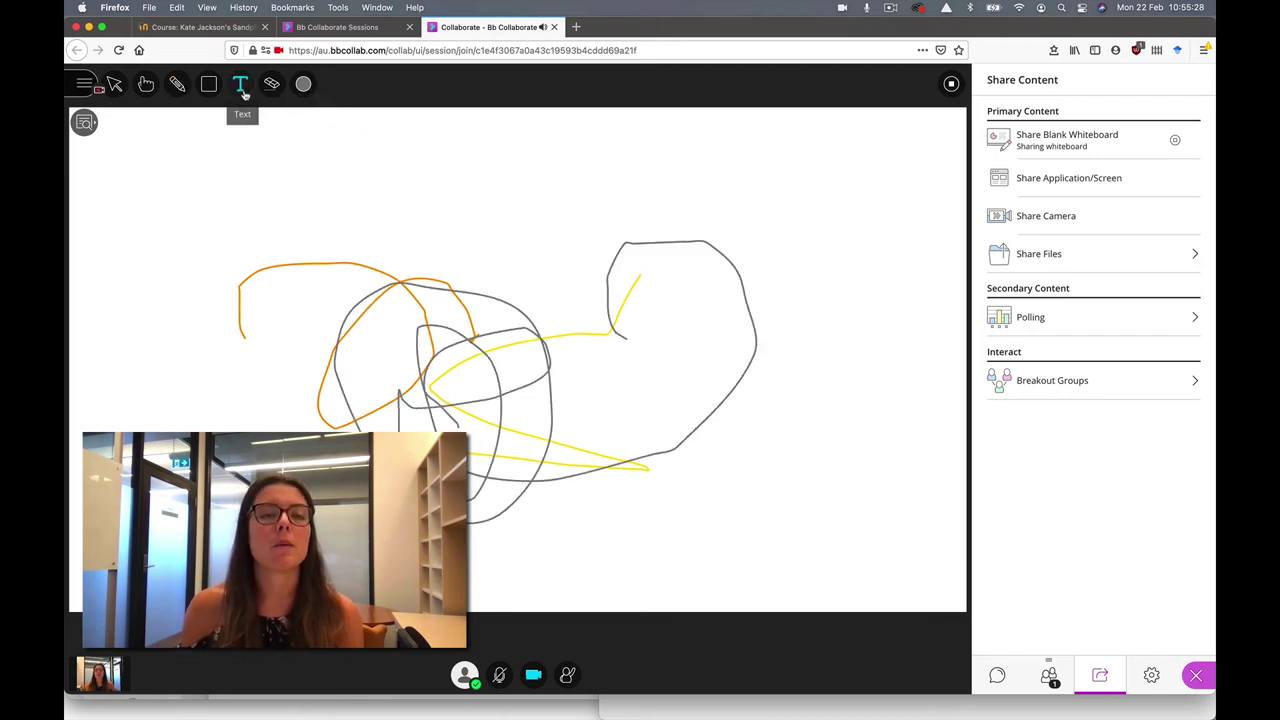
pyautogui.click(342, 227)
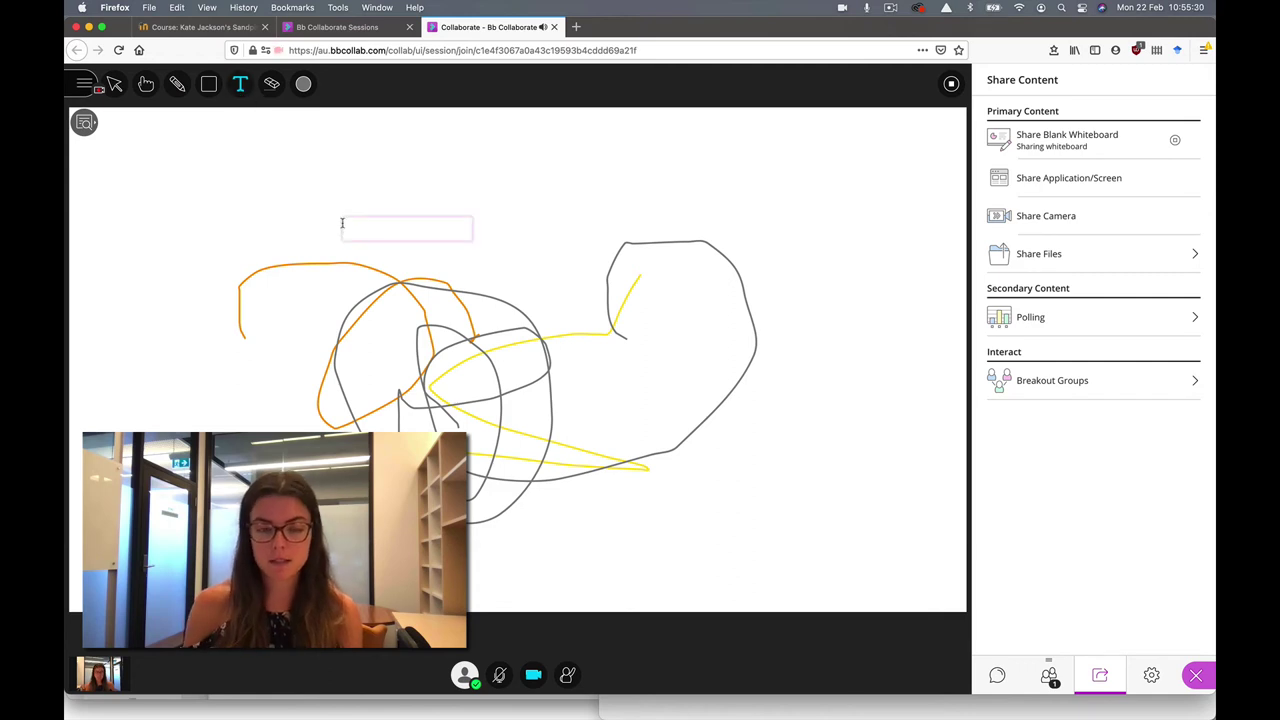
pyautogui.write('Hello')
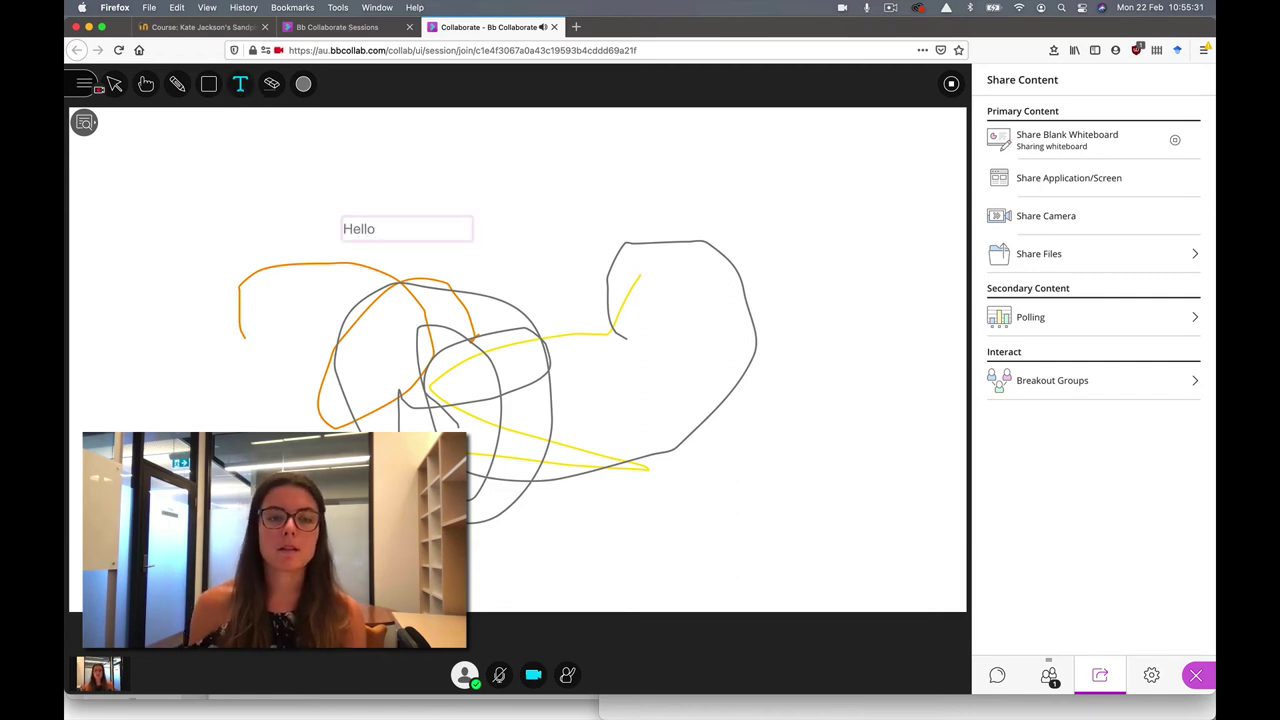
pyautogui.click(331, 175)
# Draw a wide, flat ellipse ending at the "Hello" text and a diagonal line running down across the freehand strokes
pyautogui.click(208, 84)
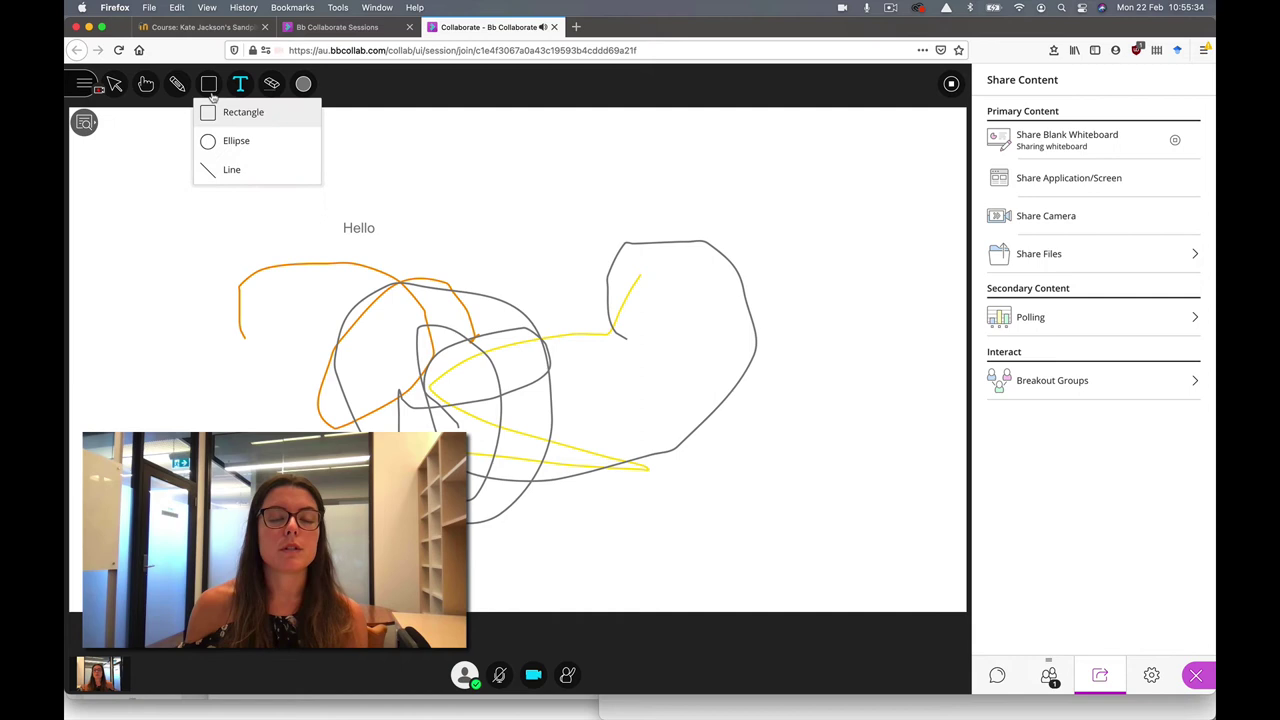
pyautogui.click(215, 140)
pyautogui.moveTo(137, 229); pyautogui.dragTo(358, 270)
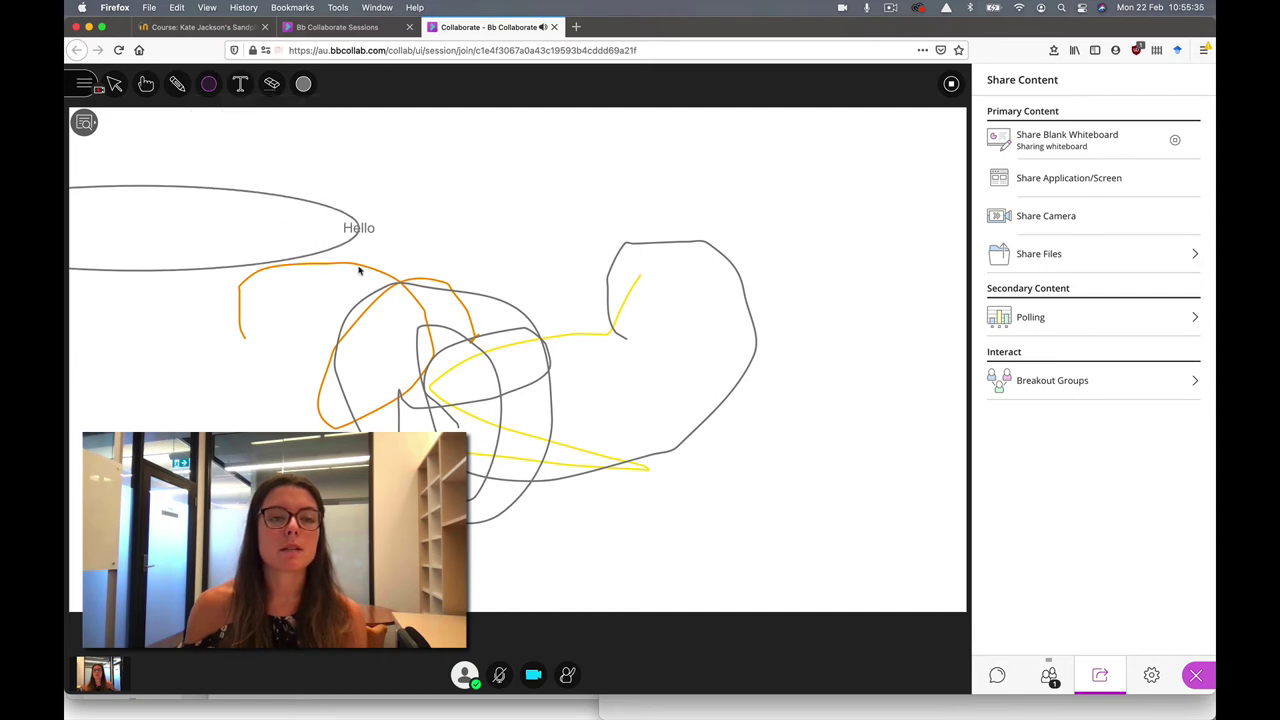
pyautogui.click(208, 84)
pyautogui.click(240, 172)
pyautogui.moveTo(301, 186); pyautogui.dragTo(663, 400)
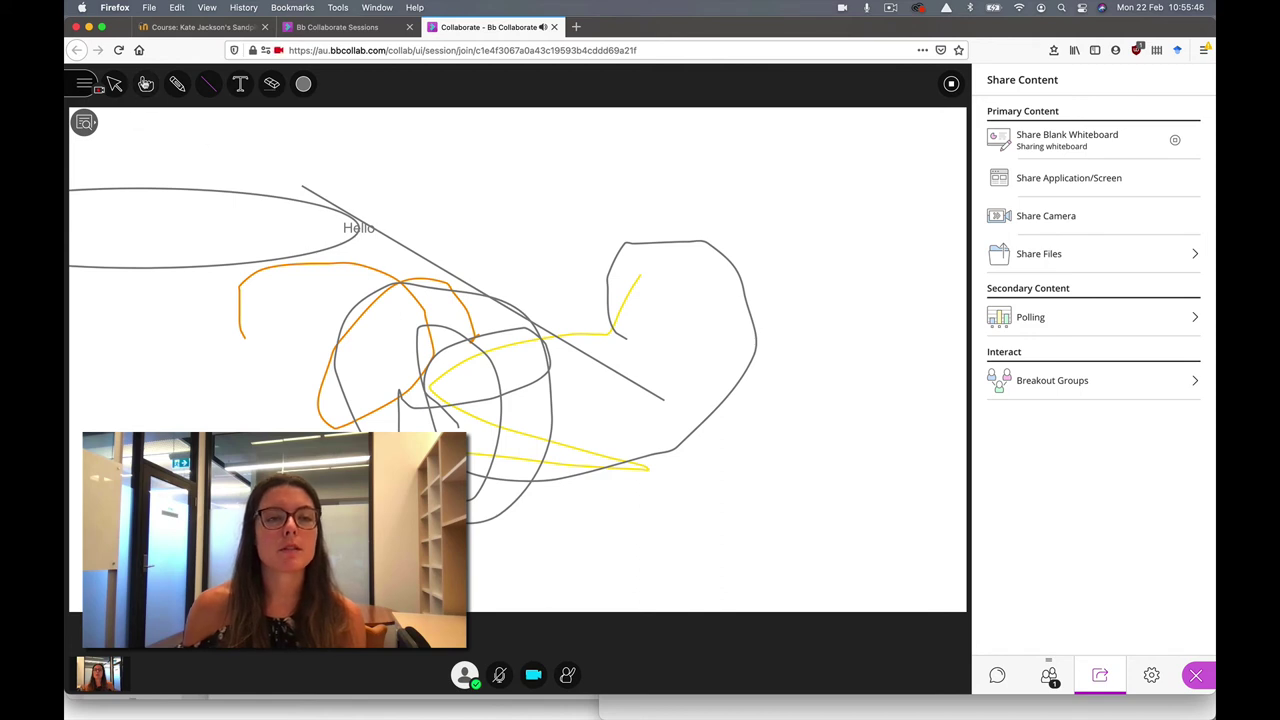
# Try the pointer tool, delete the diagonal line, and clear all remaining drawings from the whiteboard
pyautogui.click(145, 84)
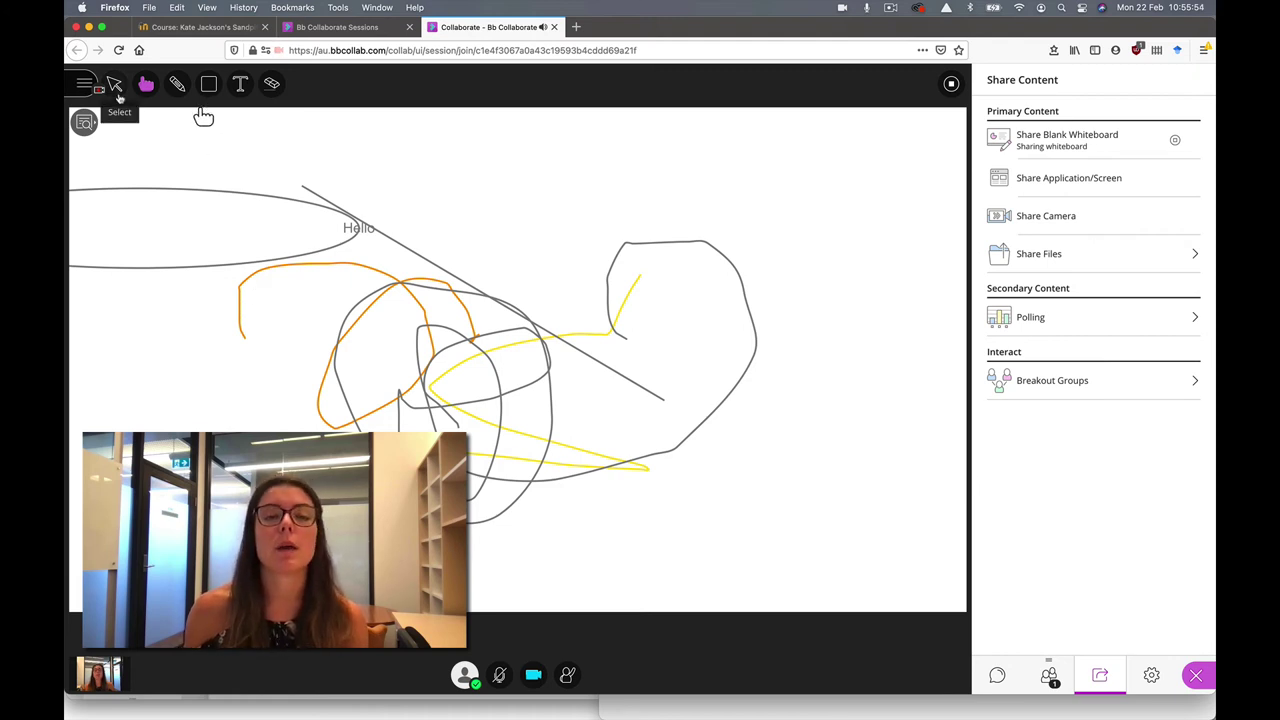
pyautogui.click(114, 84)
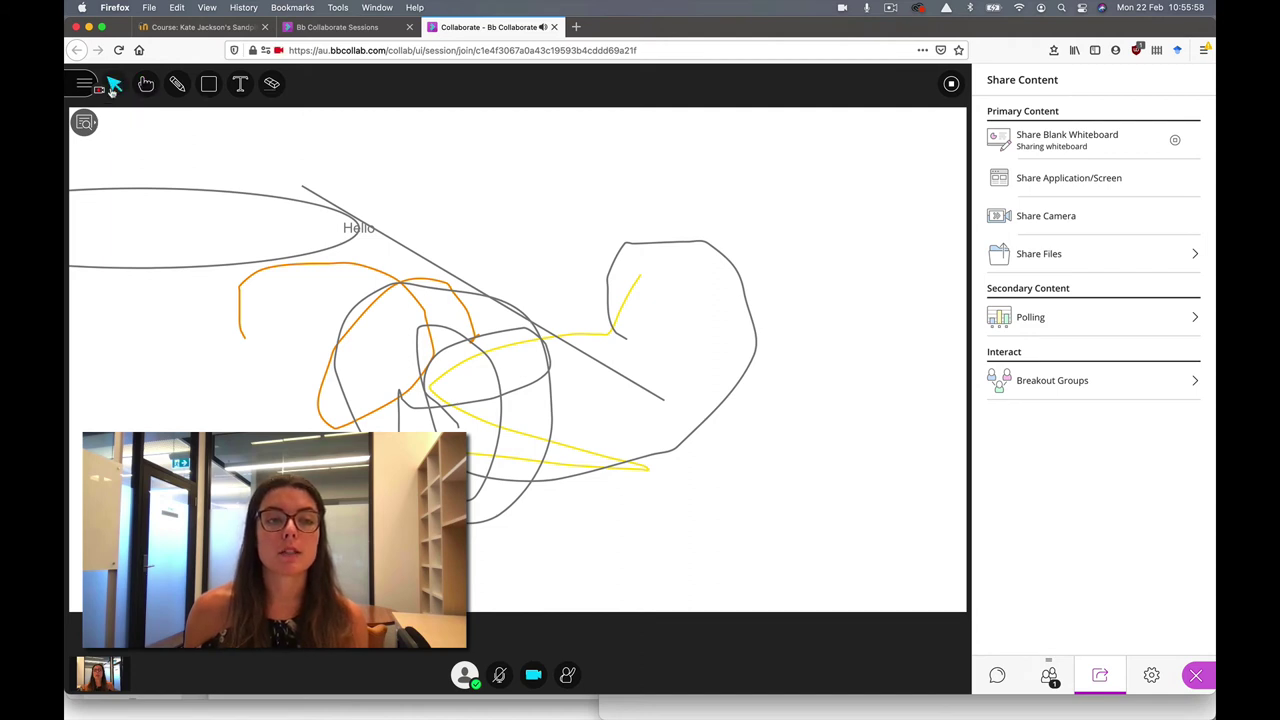
pyautogui.click(420, 256)
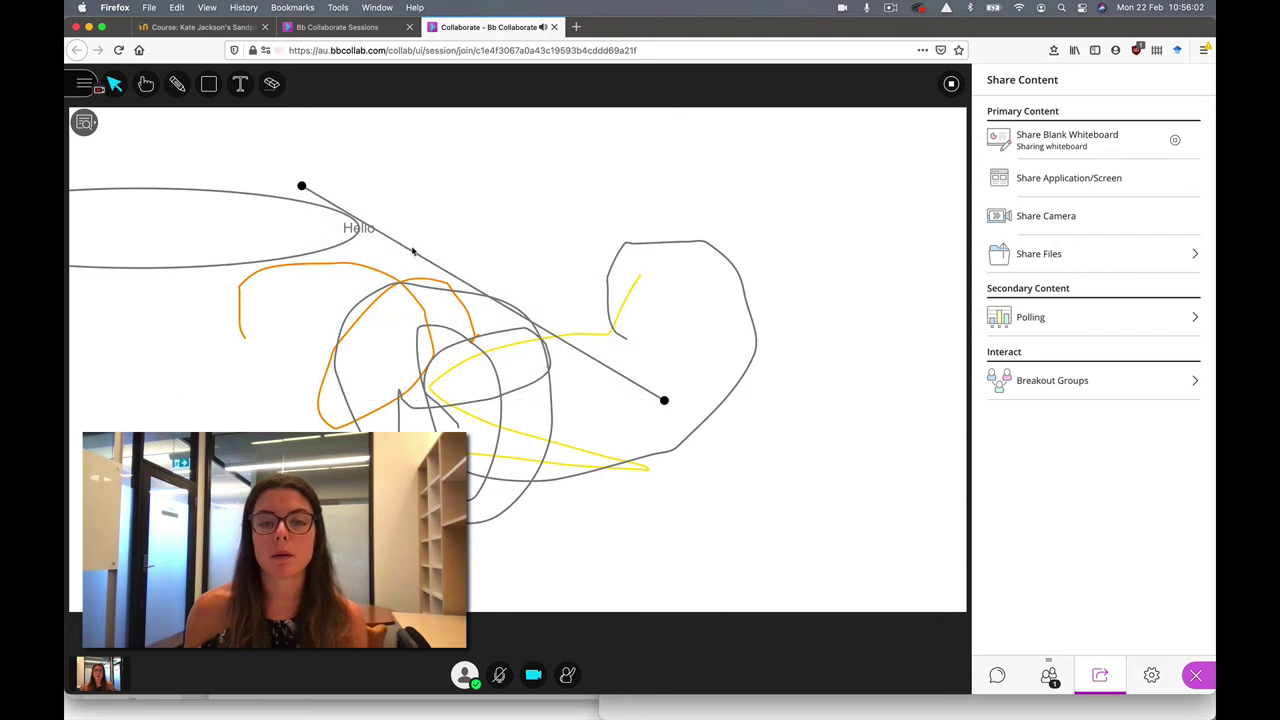
pyautogui.press('BackSpace')
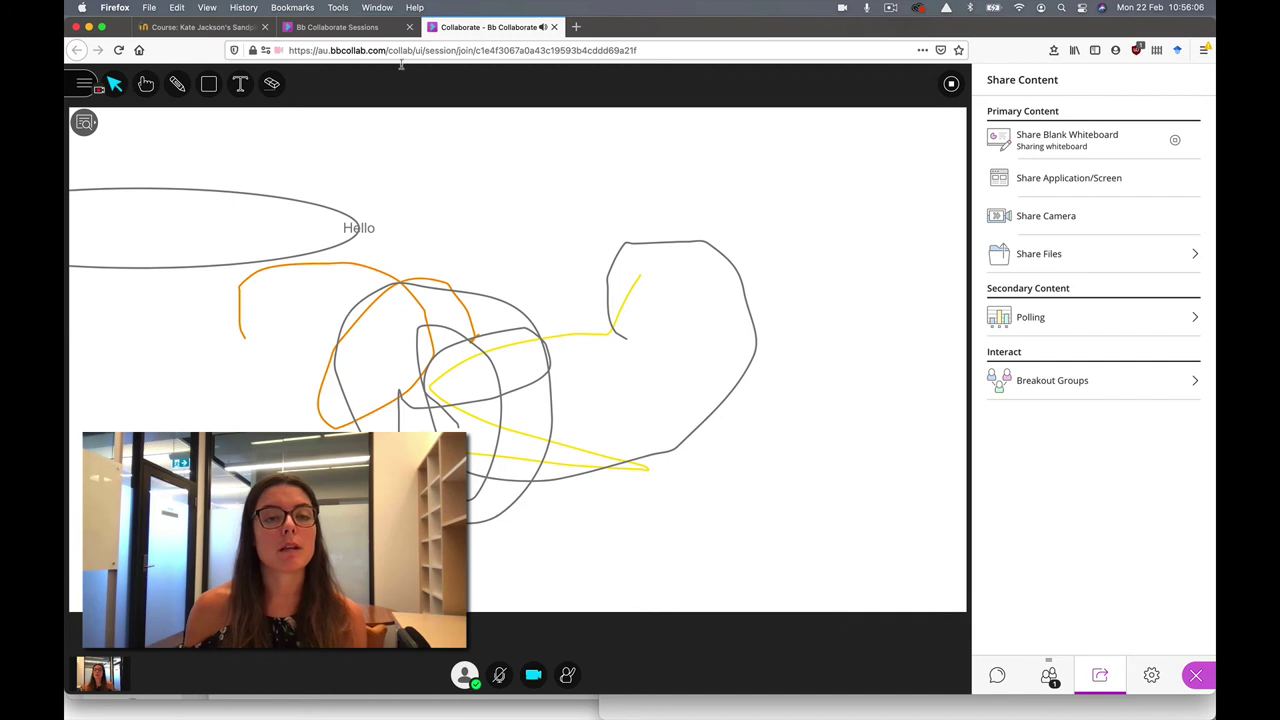
pyautogui.click(273, 86)
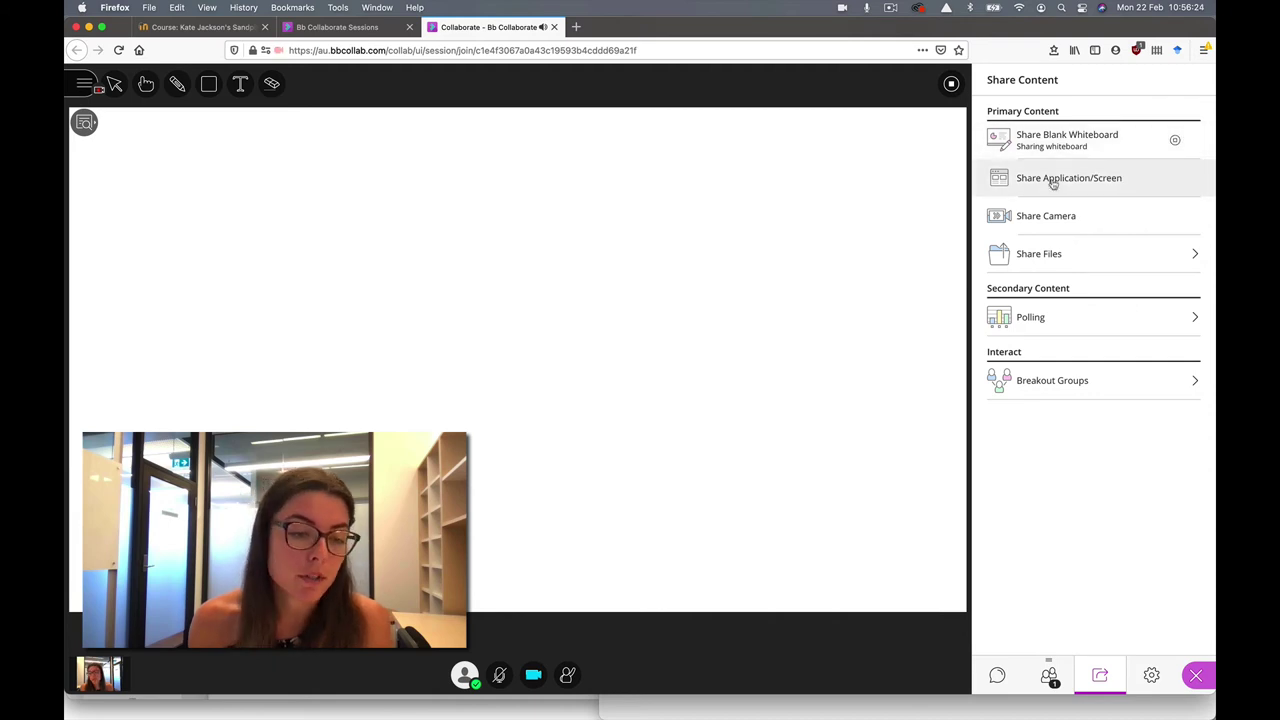
# Stop sharing the blank whiteboard, open the application/screen sharing request and decline it
pyautogui.click(1175, 141)
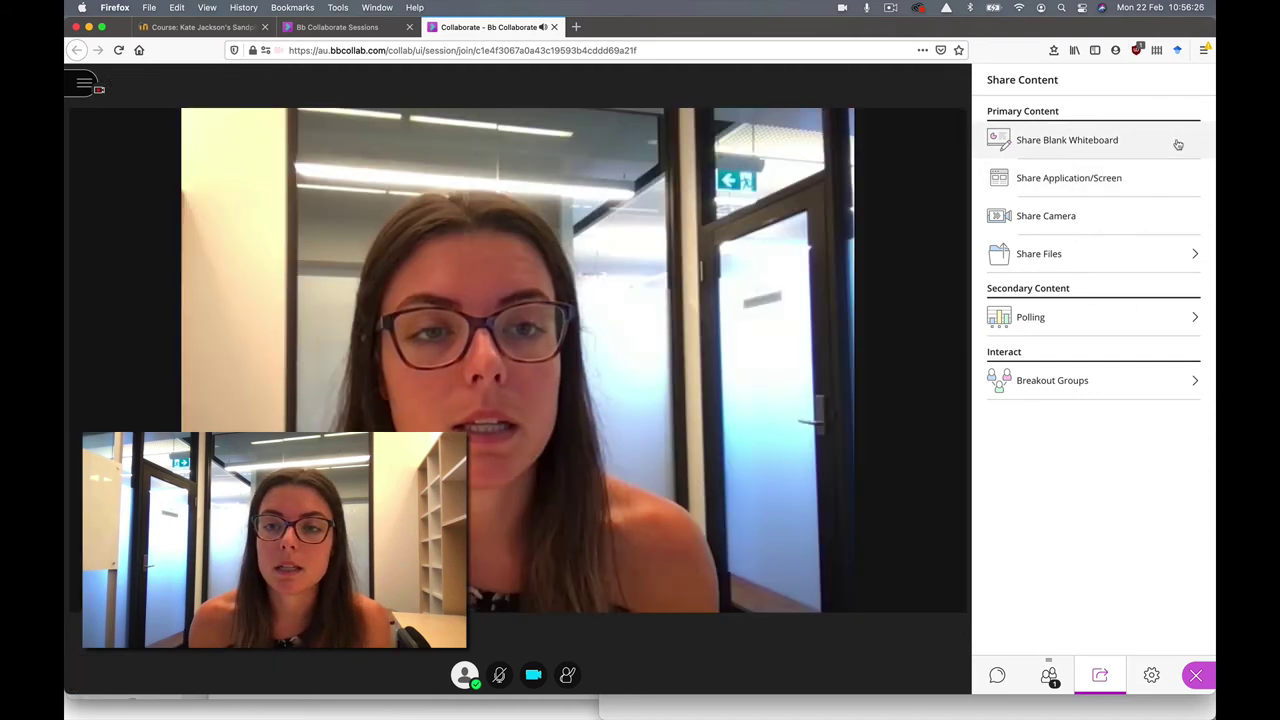
pyautogui.click(1103, 179)
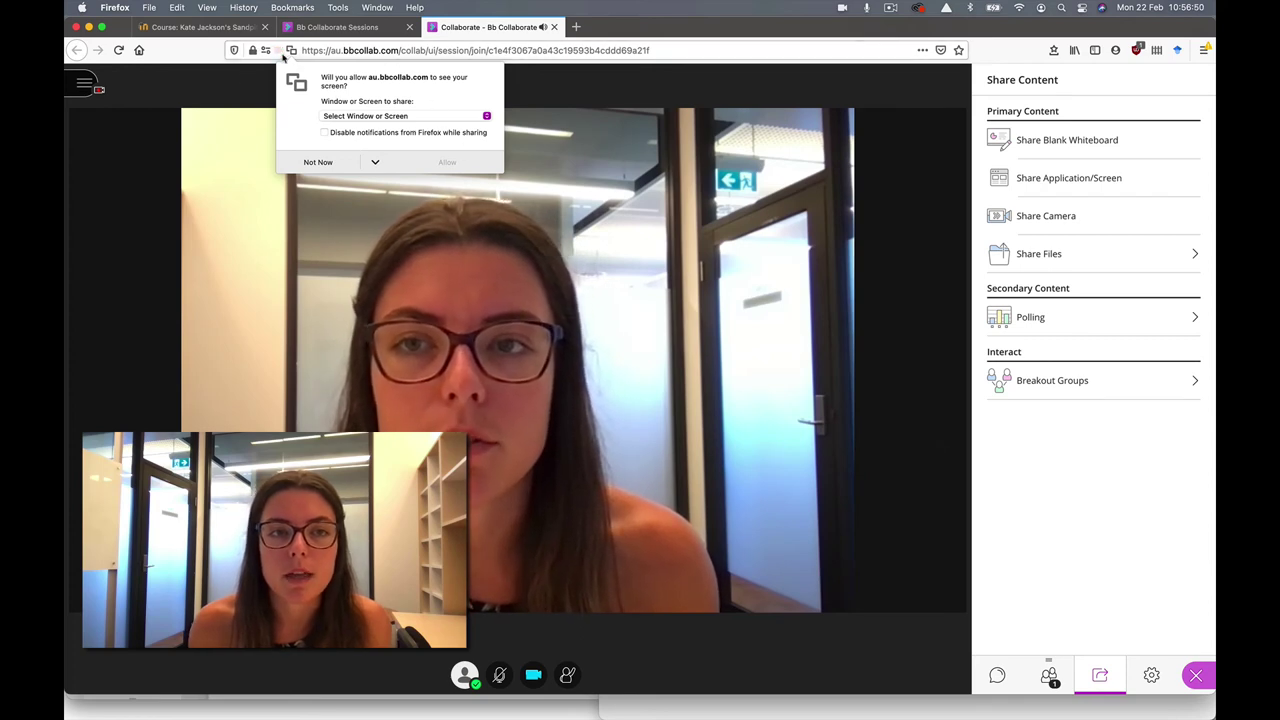
pyautogui.click(300, 165)
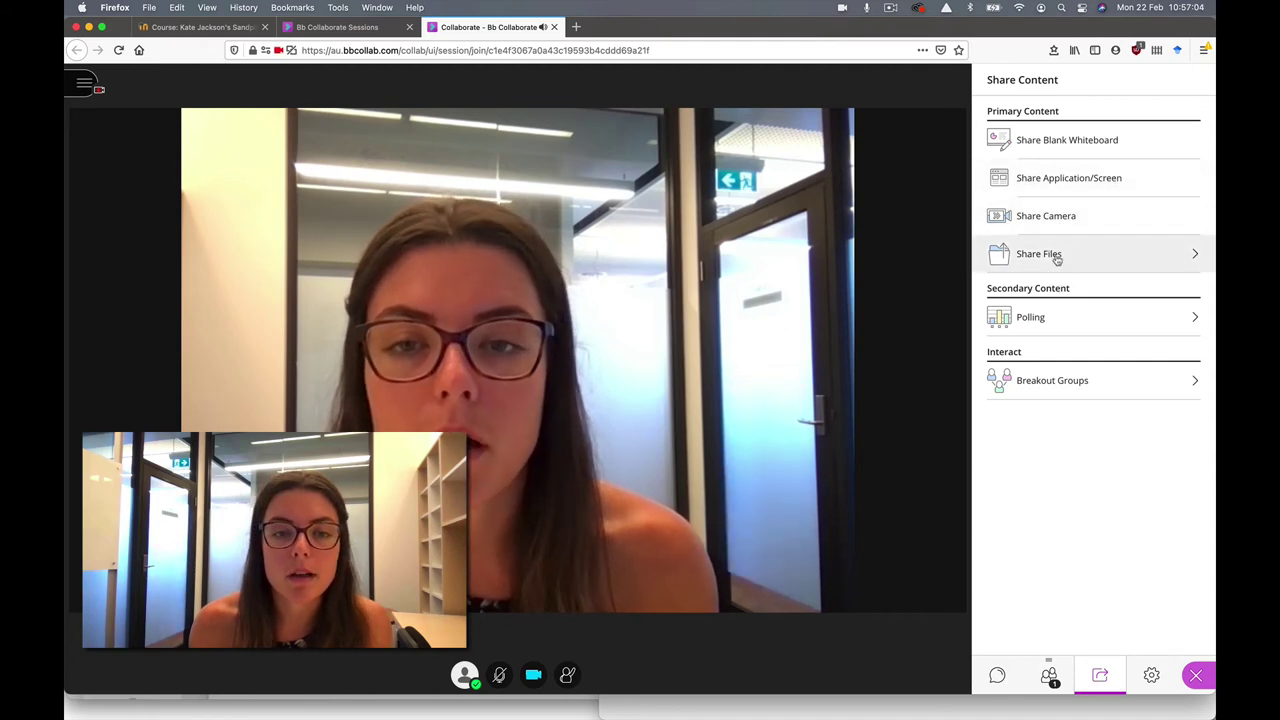
# Set up a multiple-choice poll with the question "What is my name"
pyautogui.click(1059, 333)
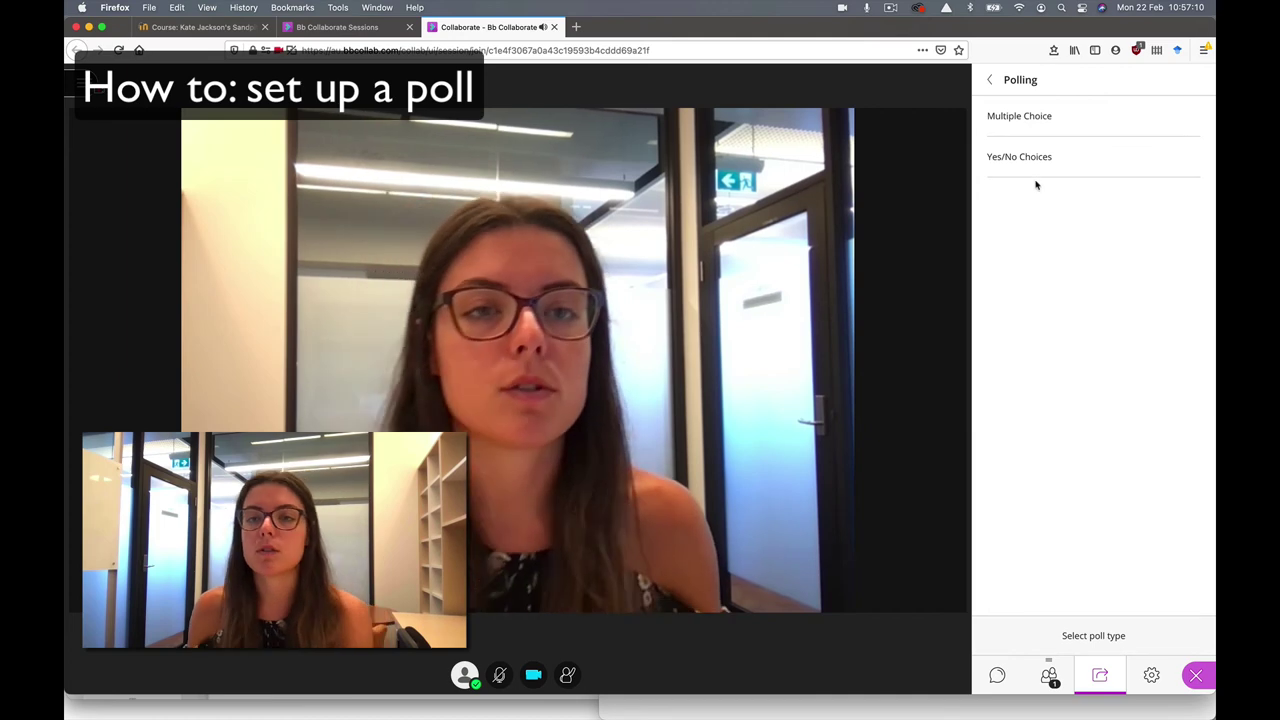
pyautogui.click(1021, 117)
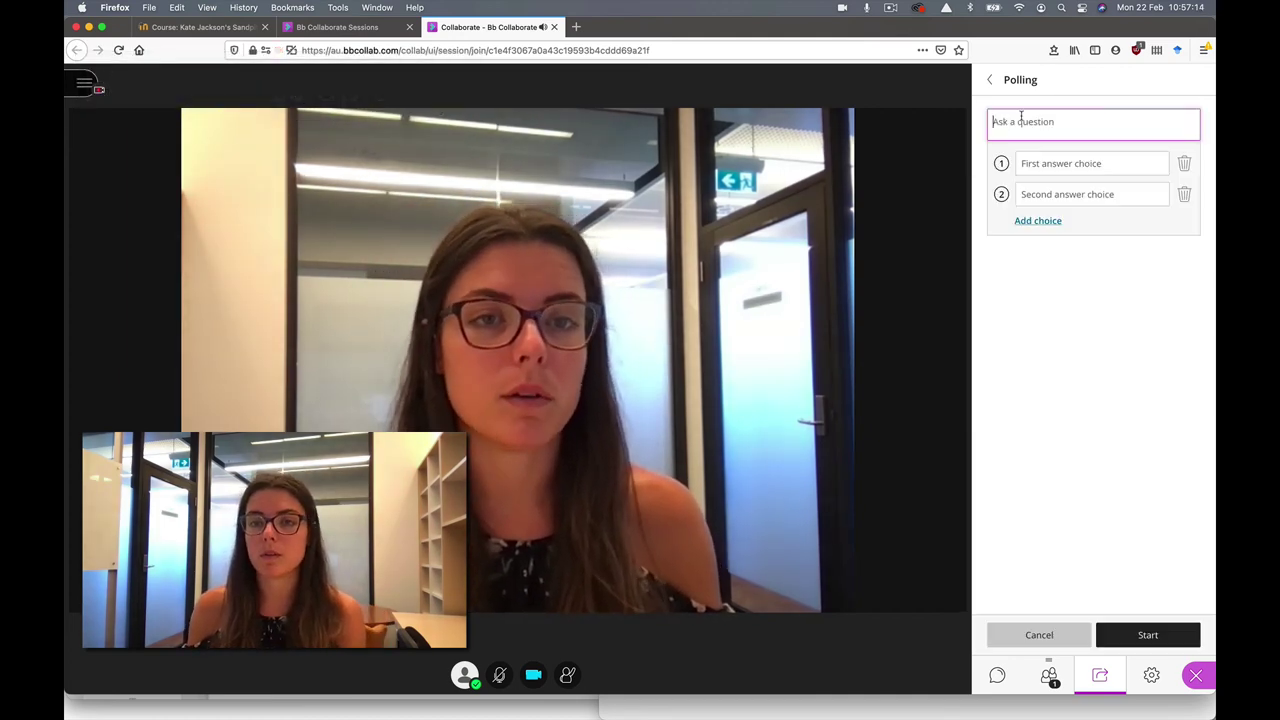
pyautogui.write('What i')
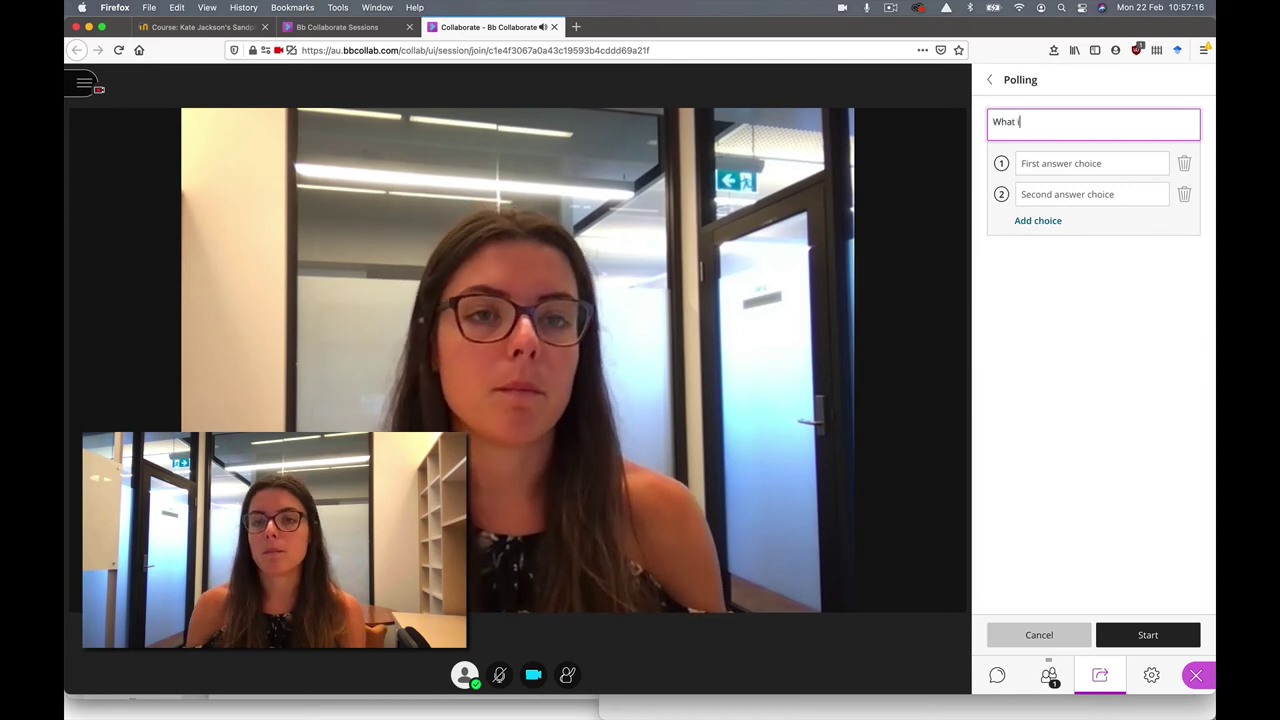
pyautogui.write('s my a')
pyautogui.write('ame')
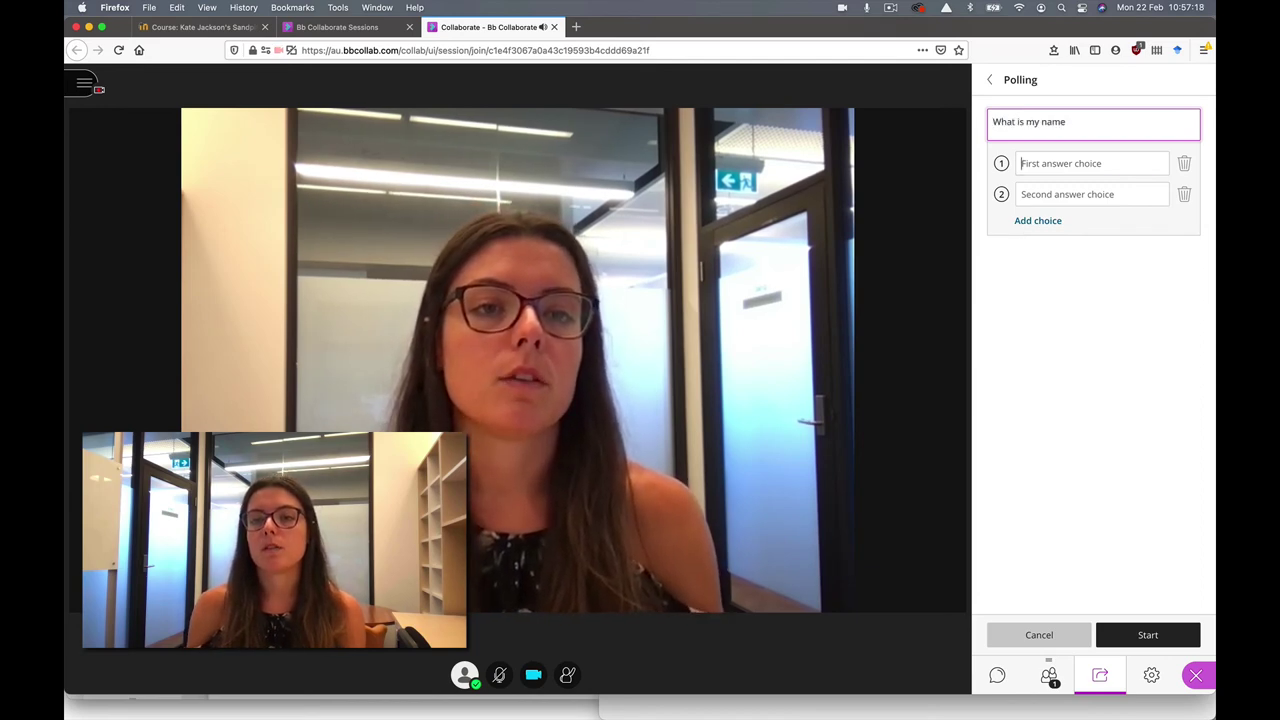
# Give the poll three answer choices, the presenter's first name, "Second" and "Third", and start it
pyautogui.press('Tab')
pyautogui.write('Kate')
pyautogui.press('Tab')
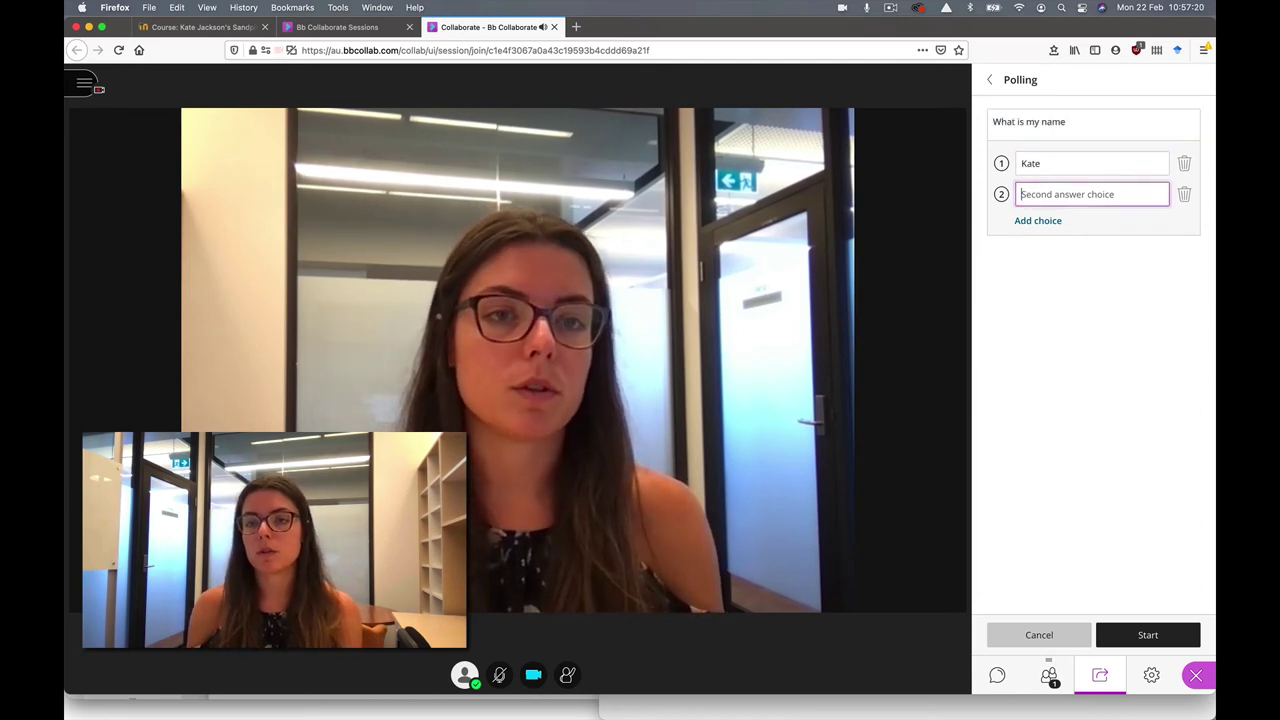
pyautogui.write('Second')
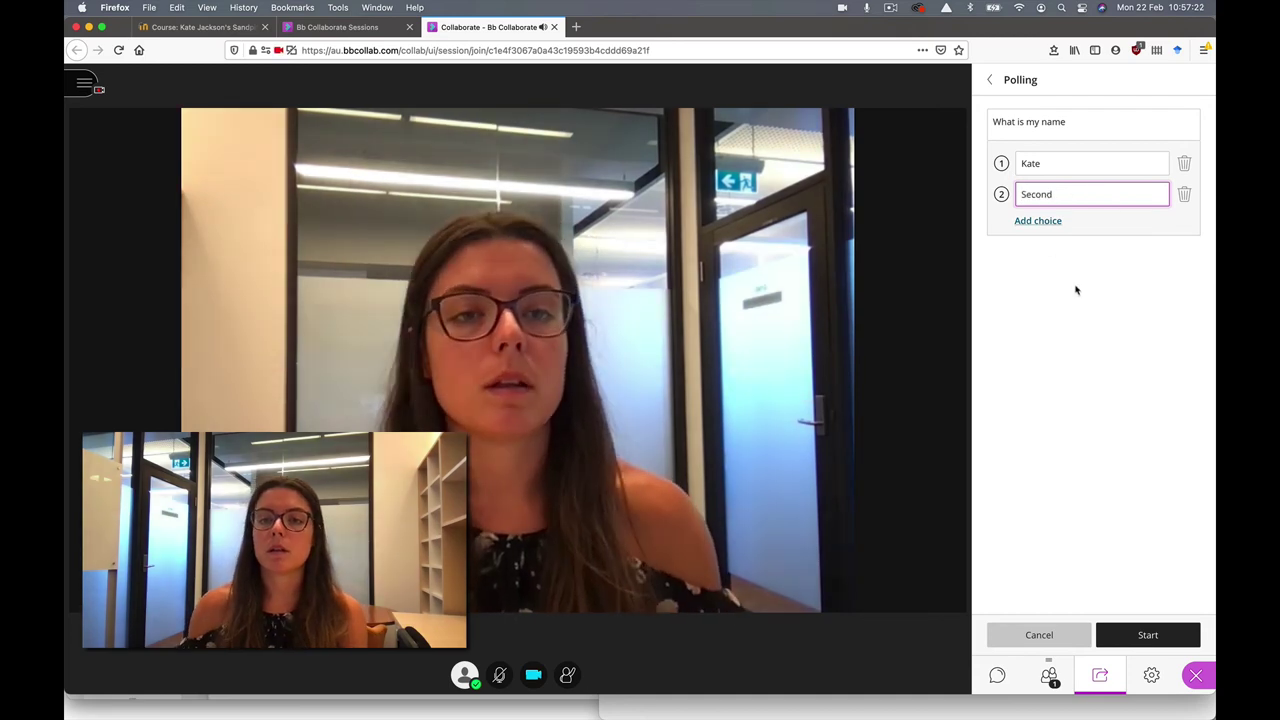
pyautogui.click(1052, 221)
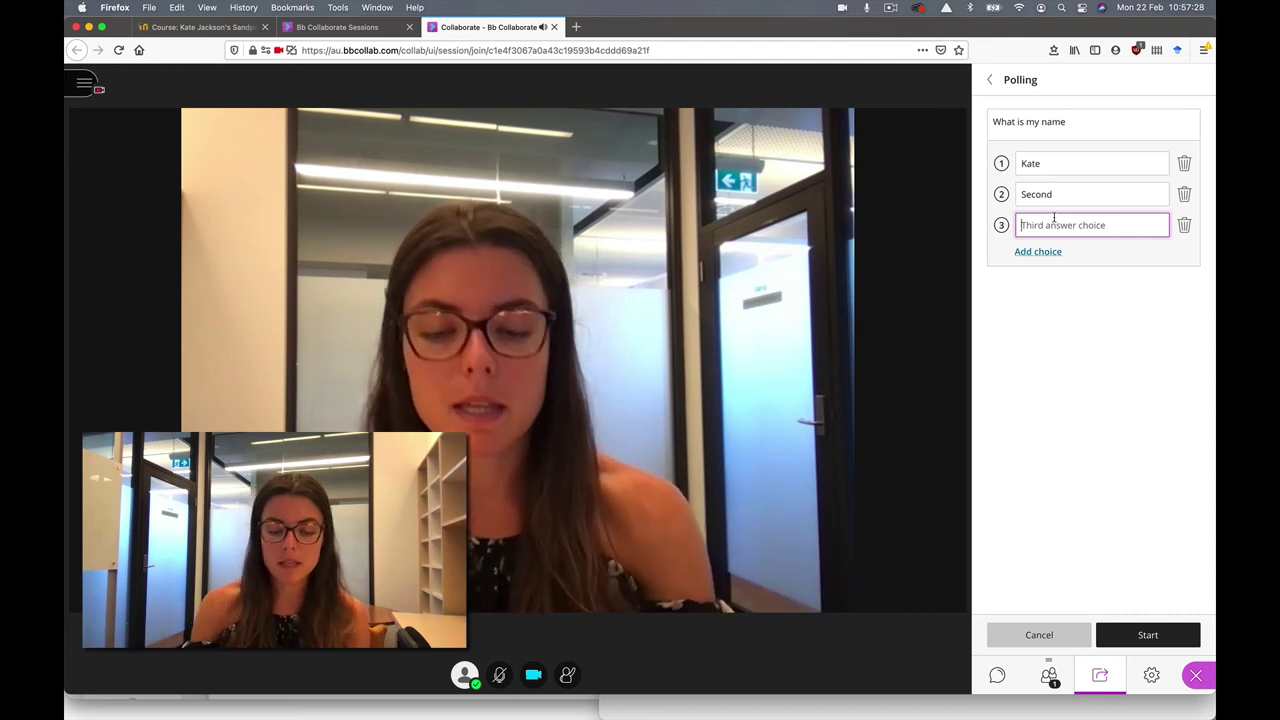
pyautogui.write('Third')
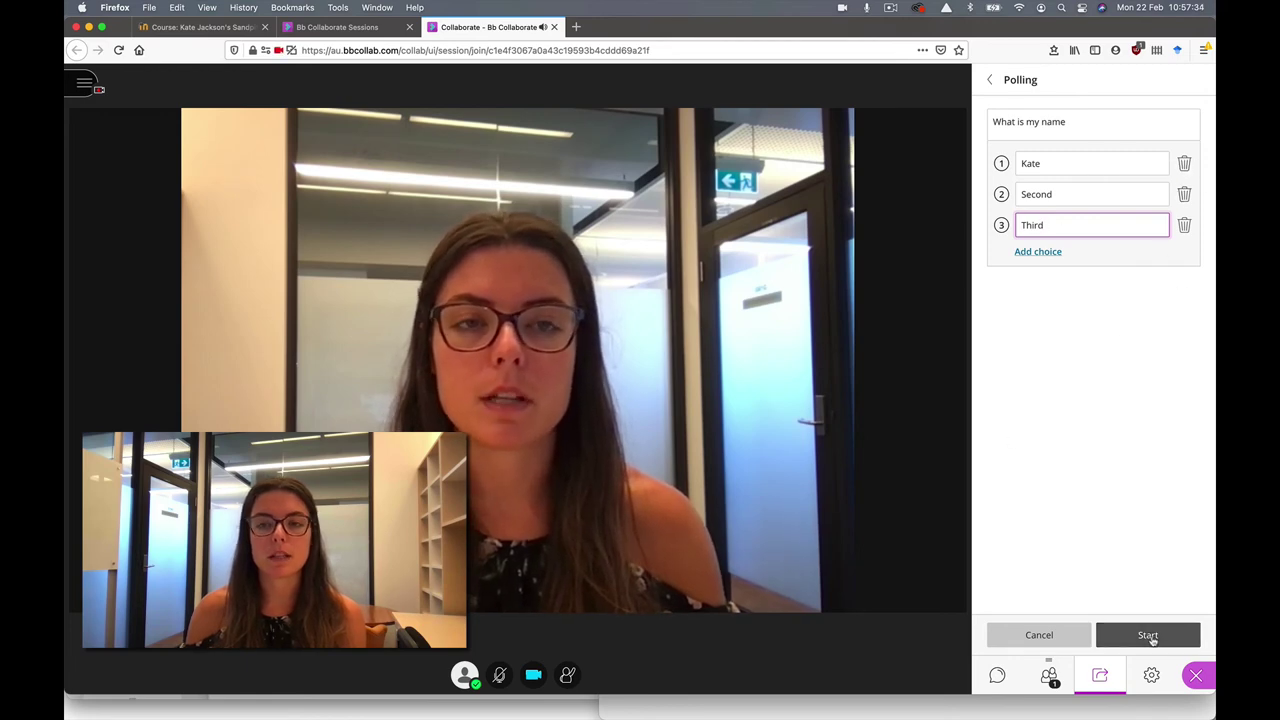
pyautogui.click(1147, 634)
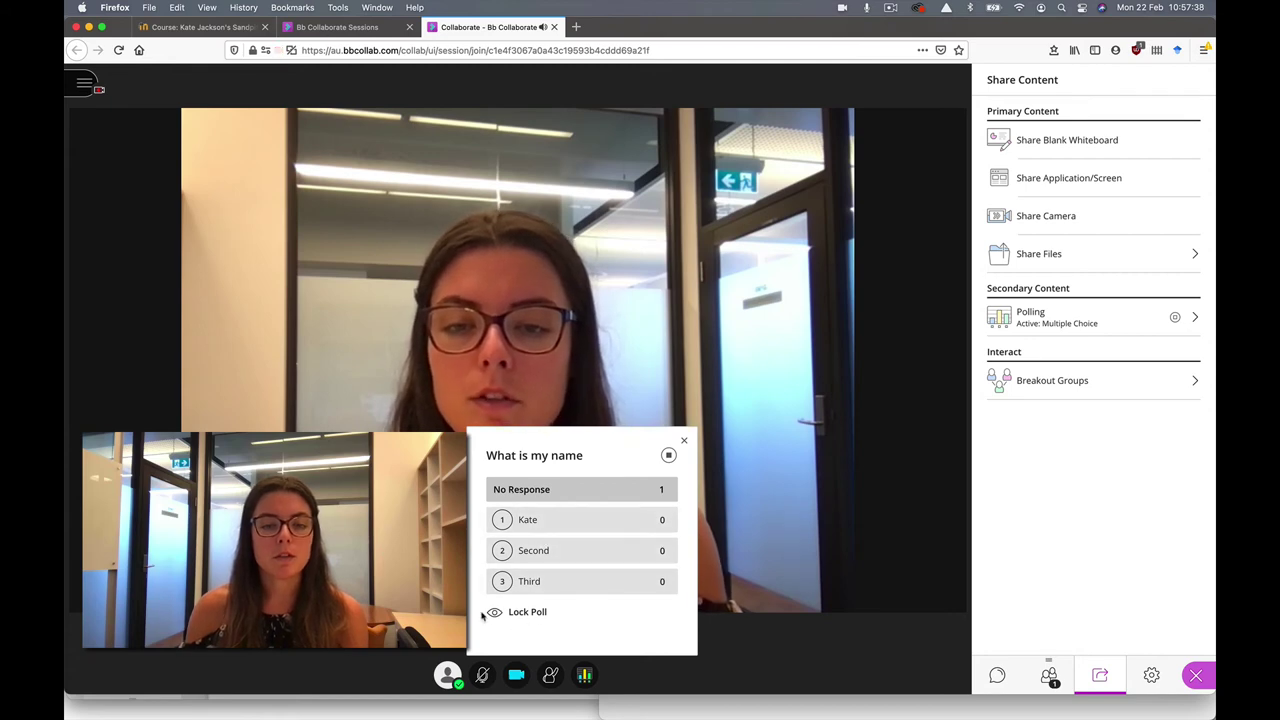
# Lock the running poll, and close and reopen its results window
pyautogui.click(513, 618)
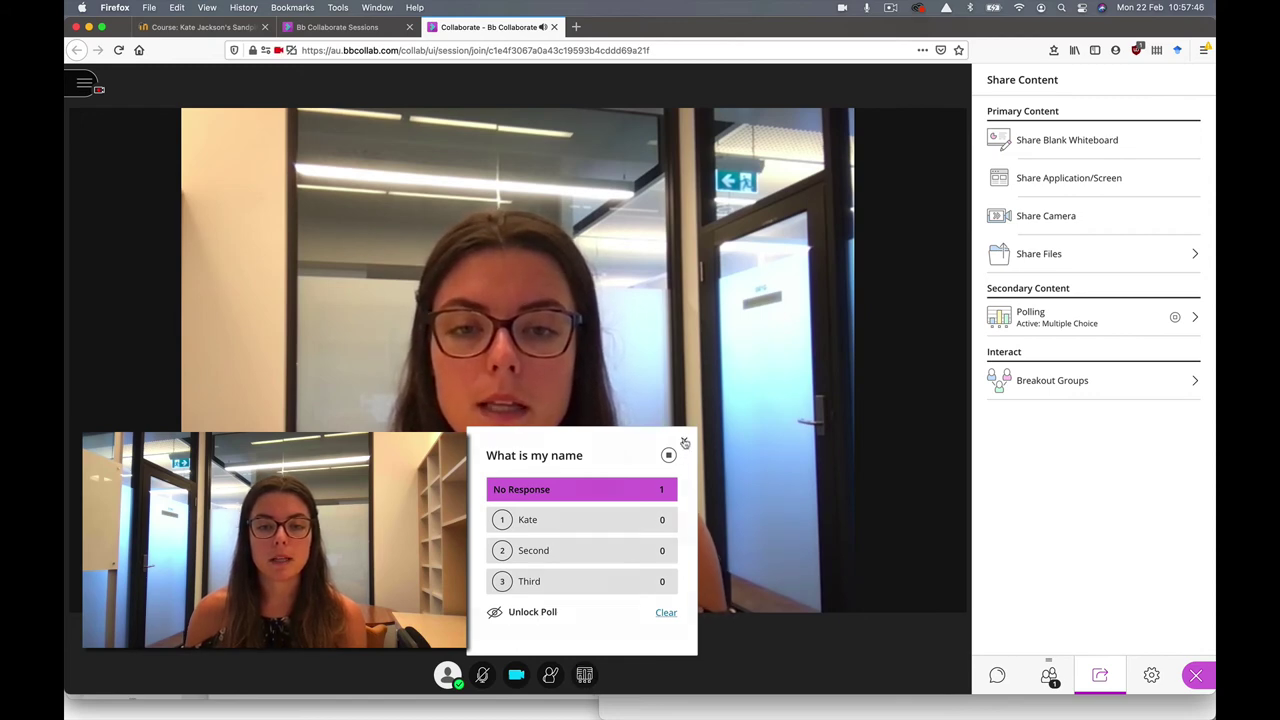
pyautogui.click(685, 442)
pyautogui.click(584, 675)
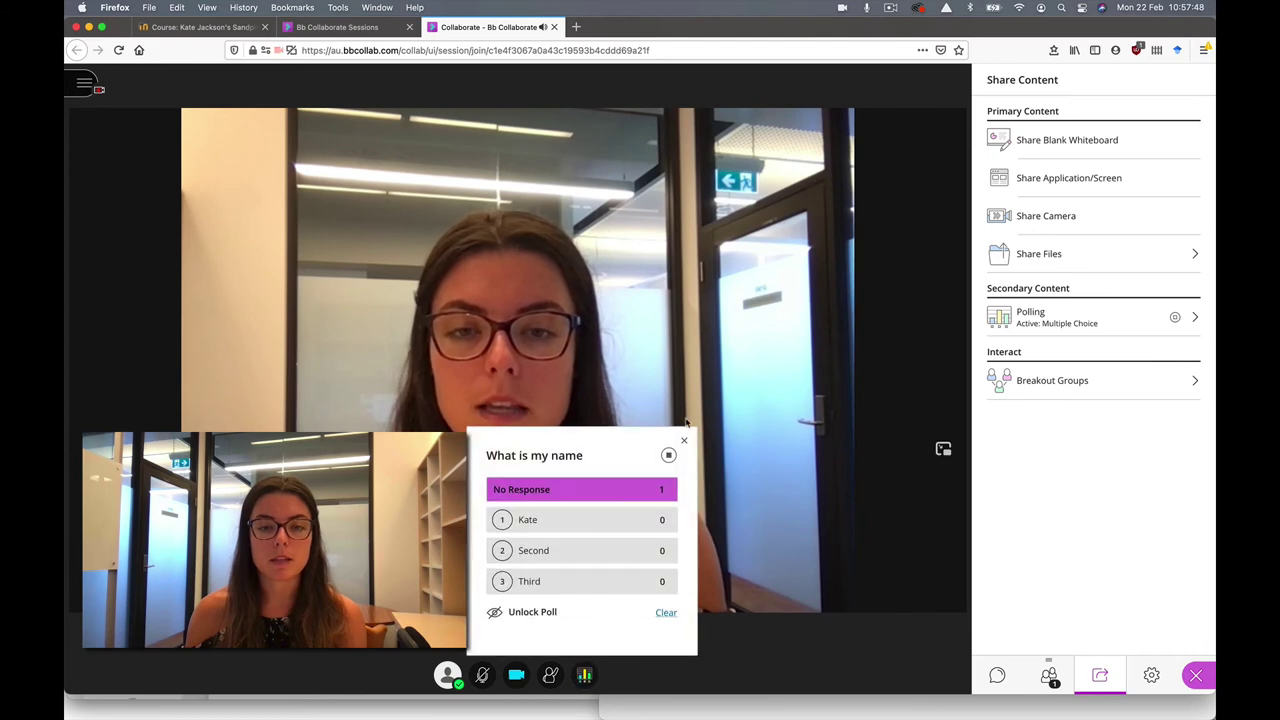
pyautogui.click(685, 442)
pyautogui.click(584, 675)
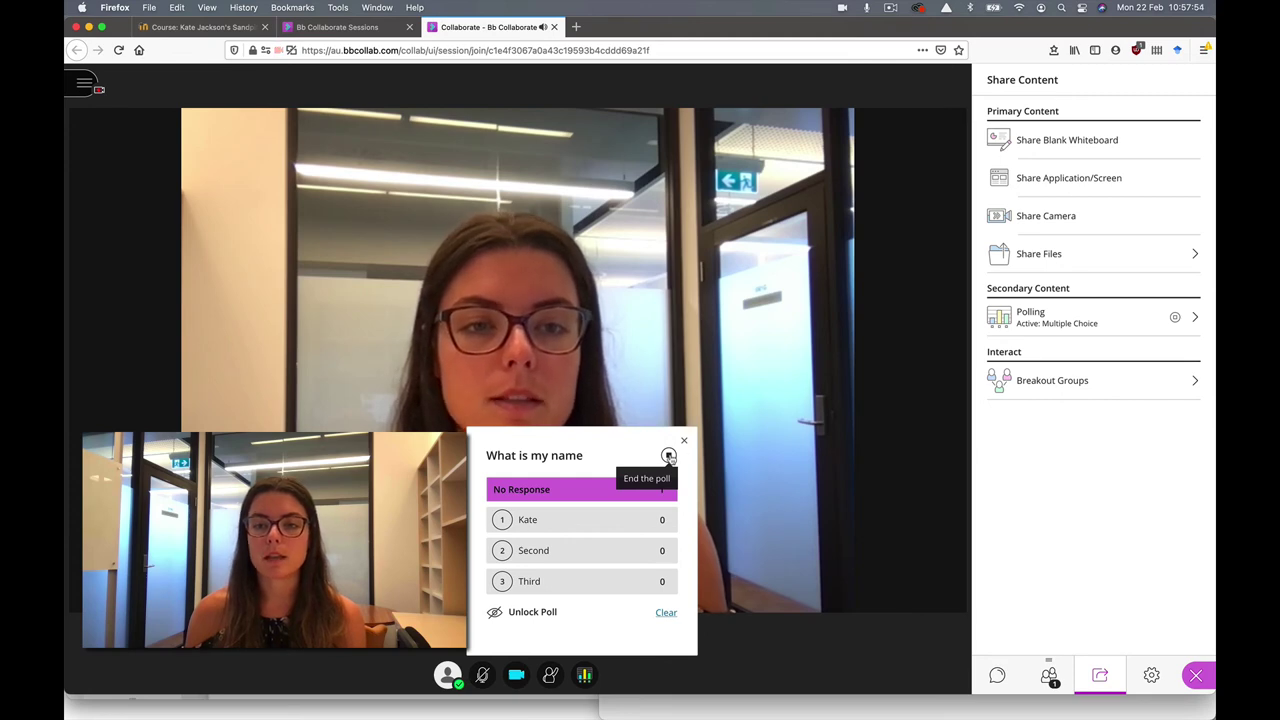
# End the multiple-choice poll, look at the blank poll form and return to the content sharing options
pyautogui.click(1046, 314)
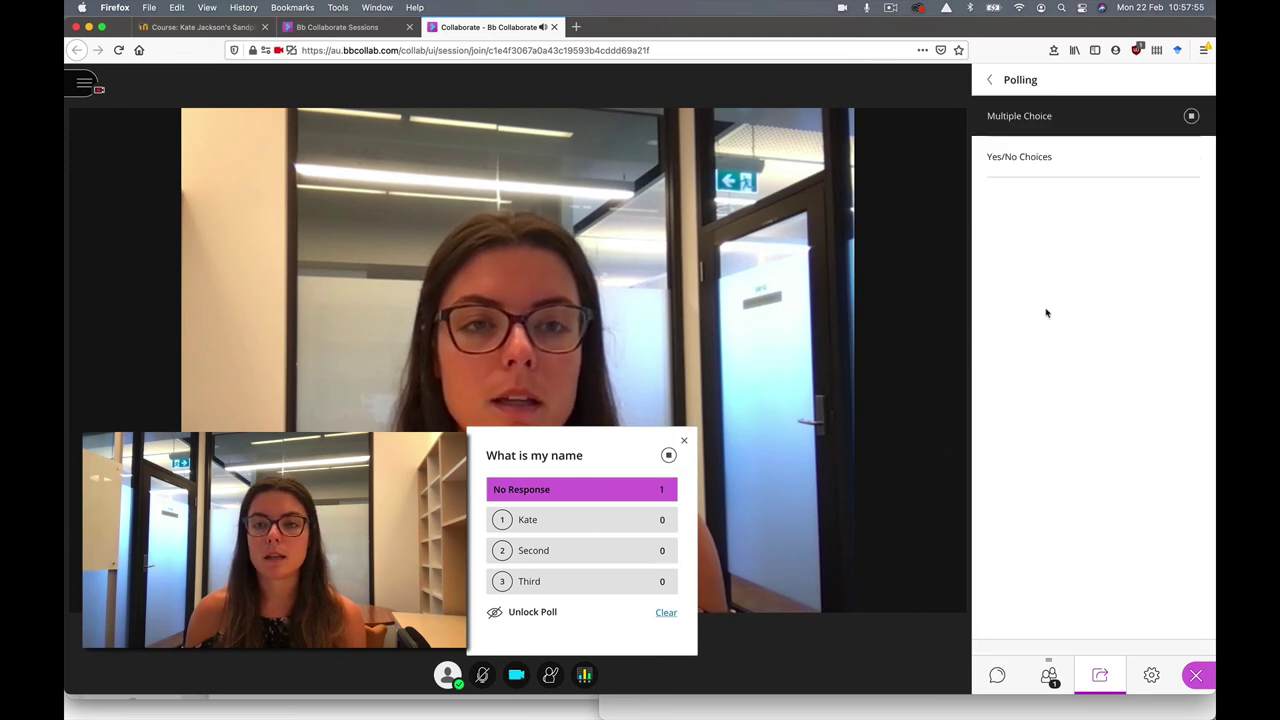
pyautogui.click(1191, 118)
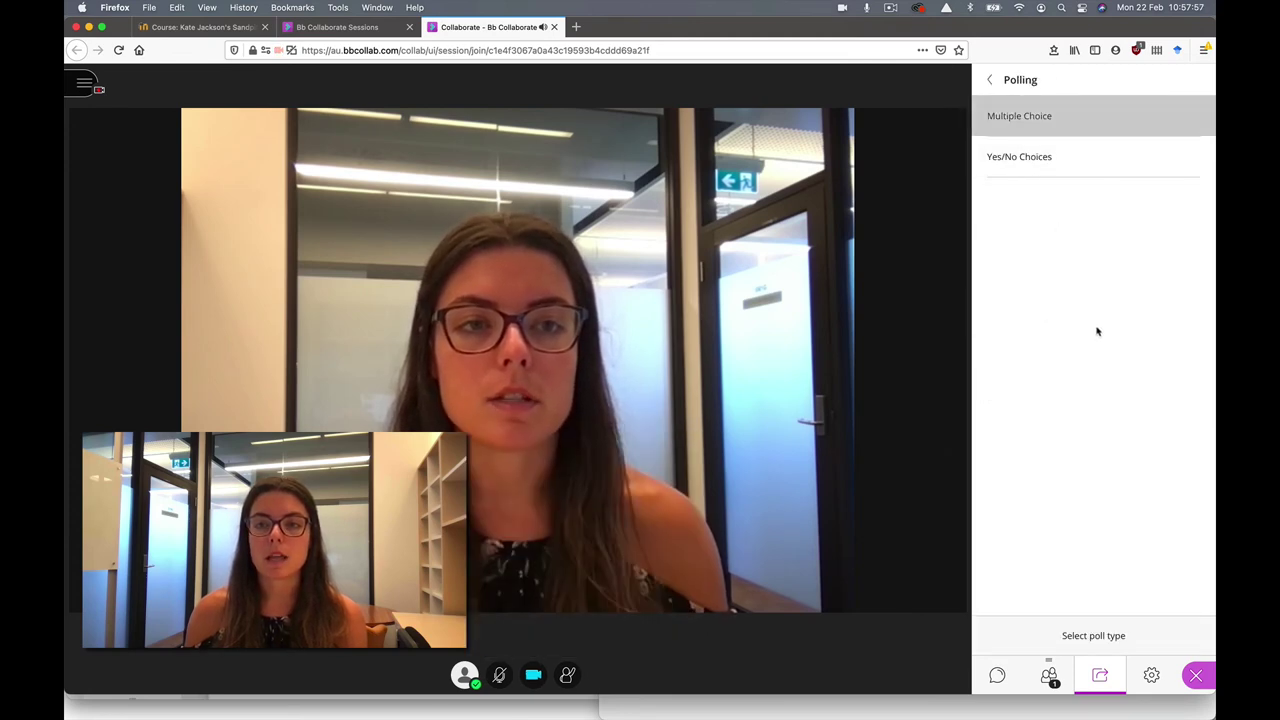
pyautogui.click(1032, 122)
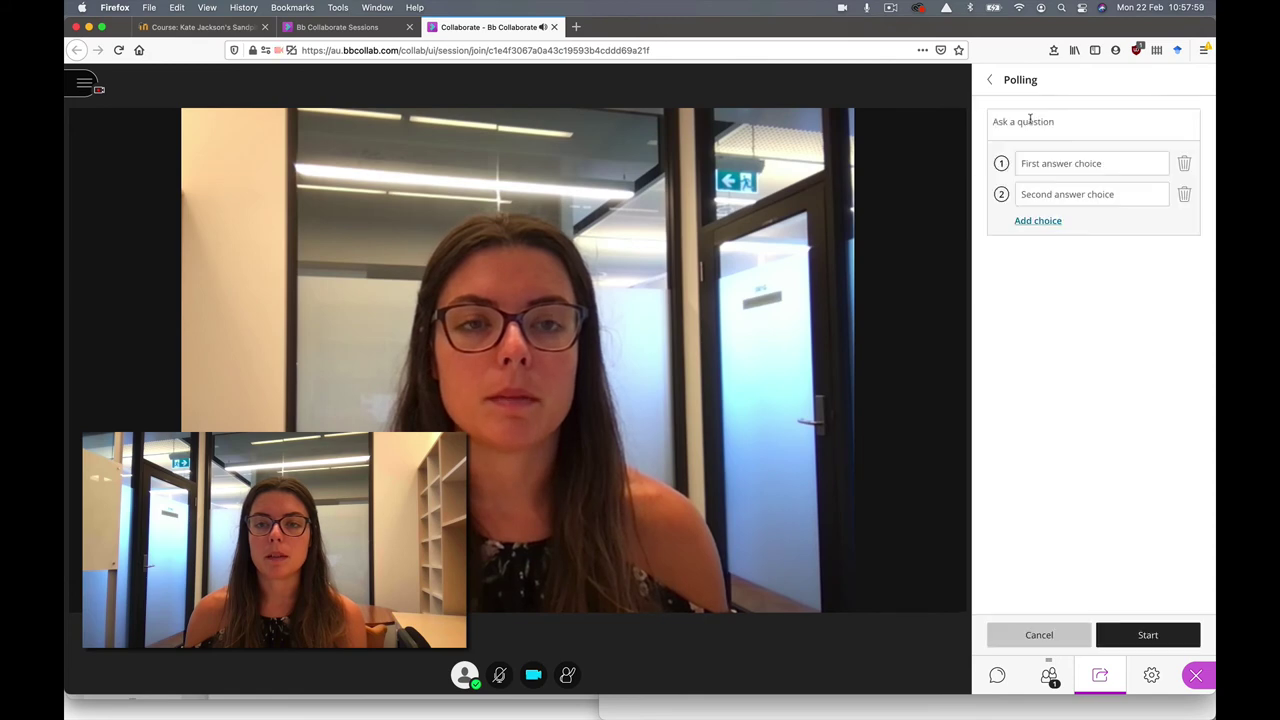
pyautogui.click(993, 80)
pyautogui.click(992, 79)
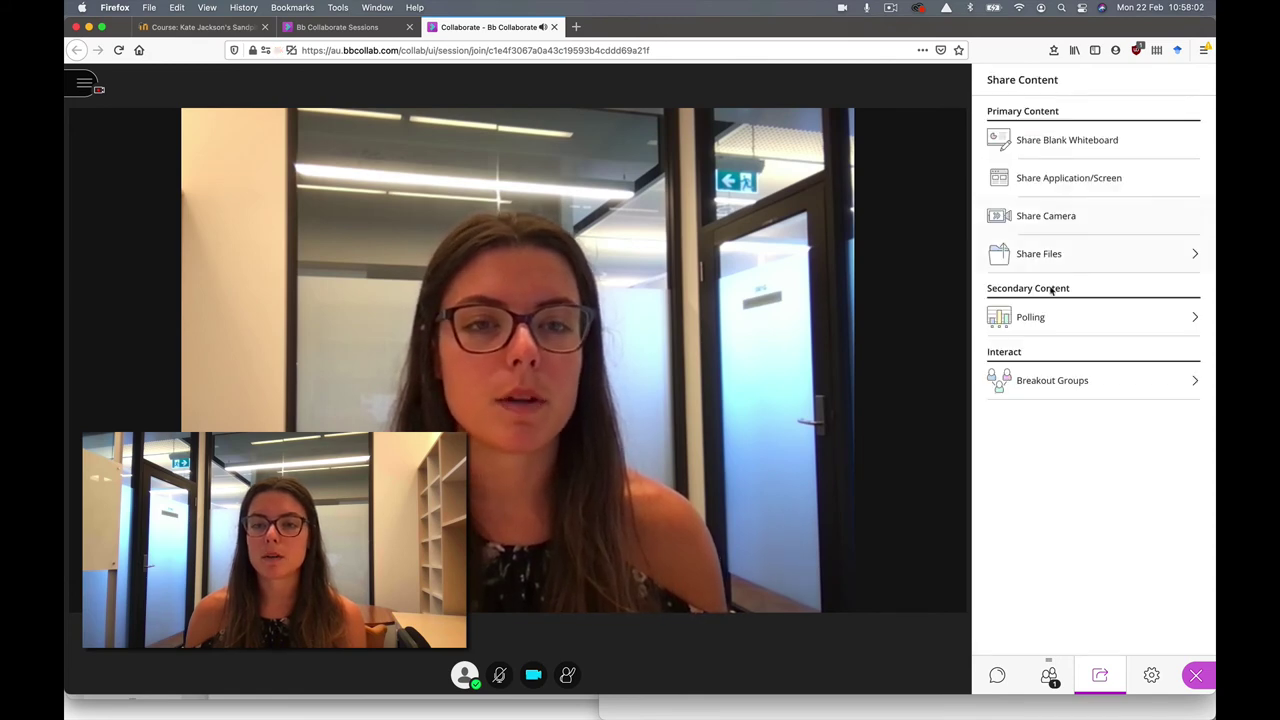
# Examine the breakout group setup, including custom assignment, attendee switching and moving a participant to a group, and leave without starting it
pyautogui.click(1059, 397)
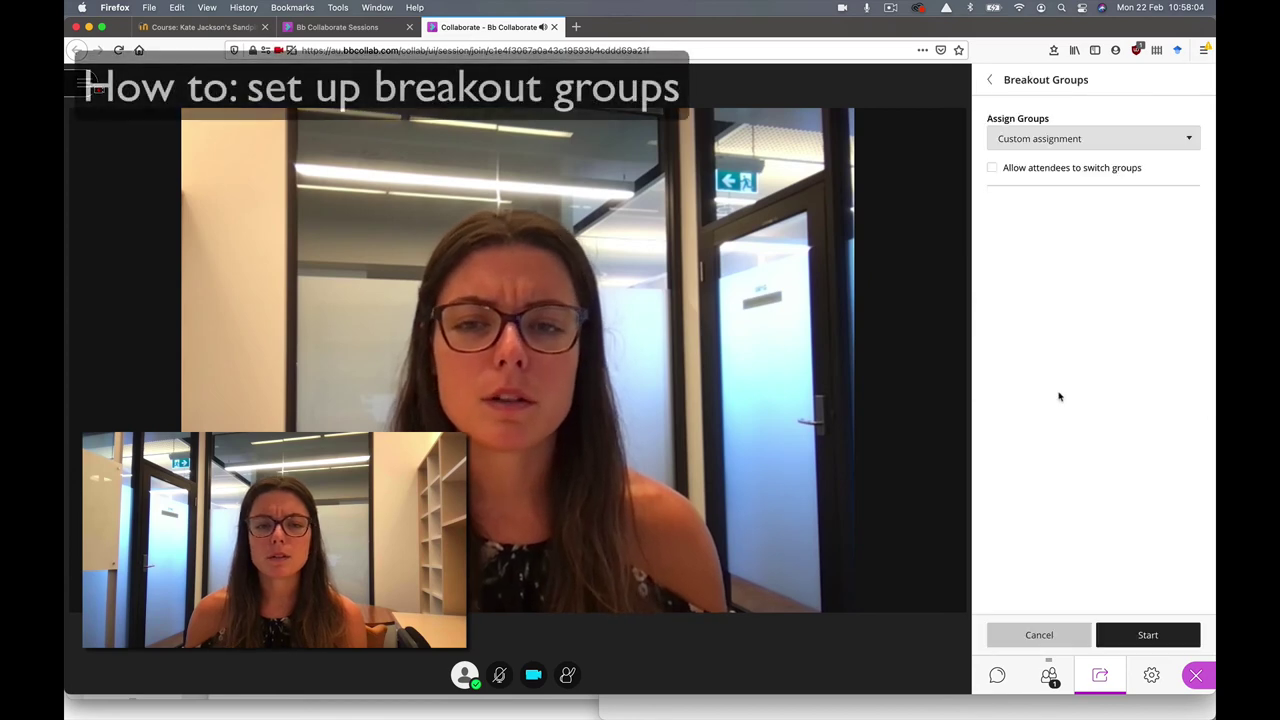
pyautogui.click(994, 170)
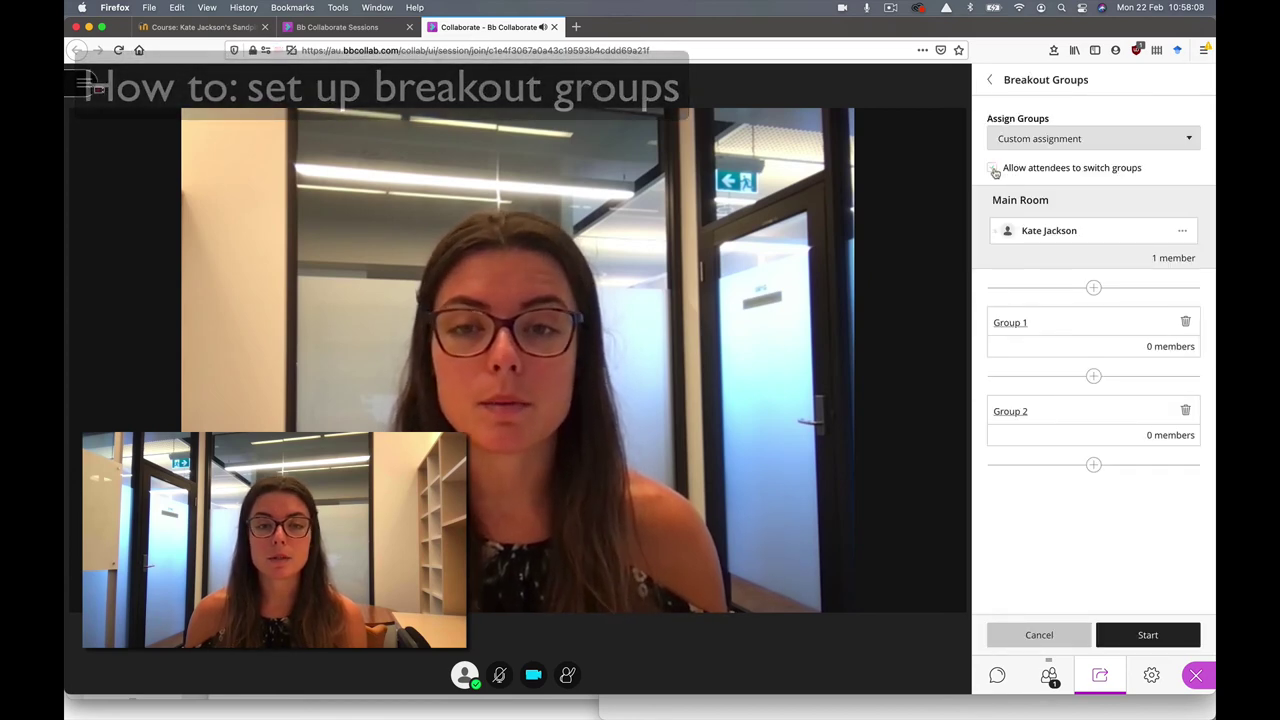
pyautogui.click(1182, 231)
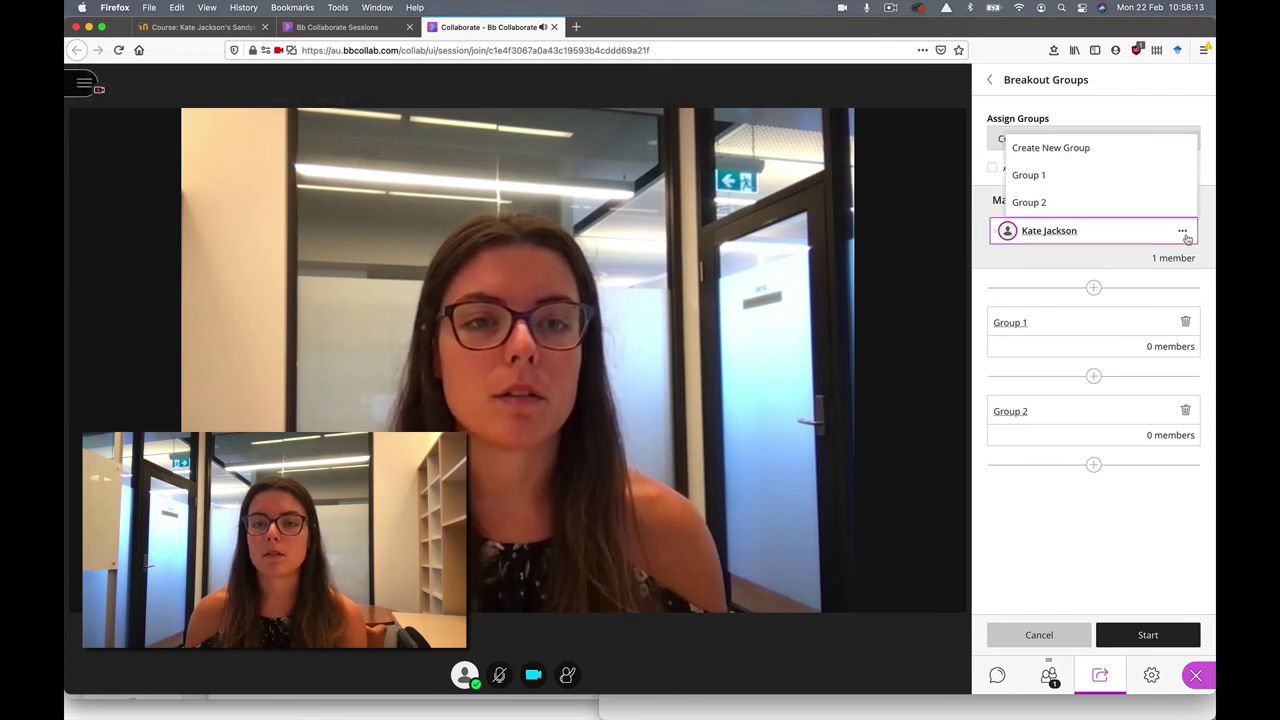
pyautogui.click(1122, 271)
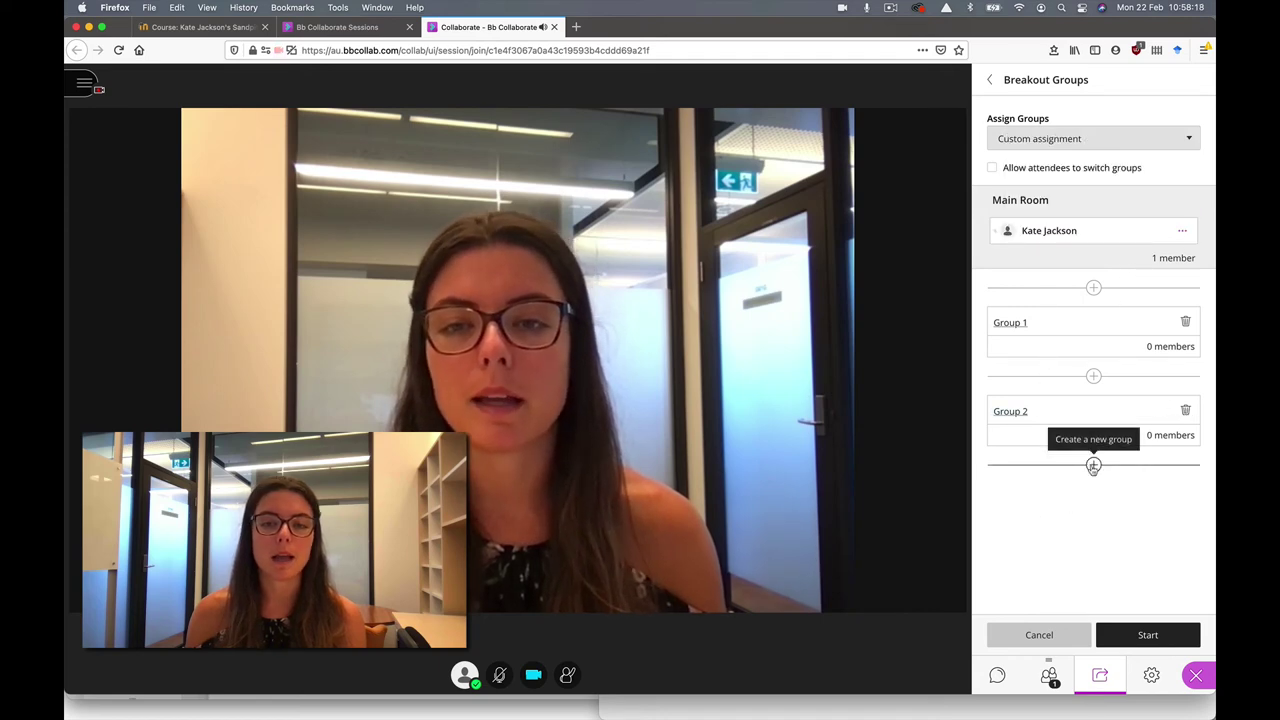
pyautogui.click(989, 80)
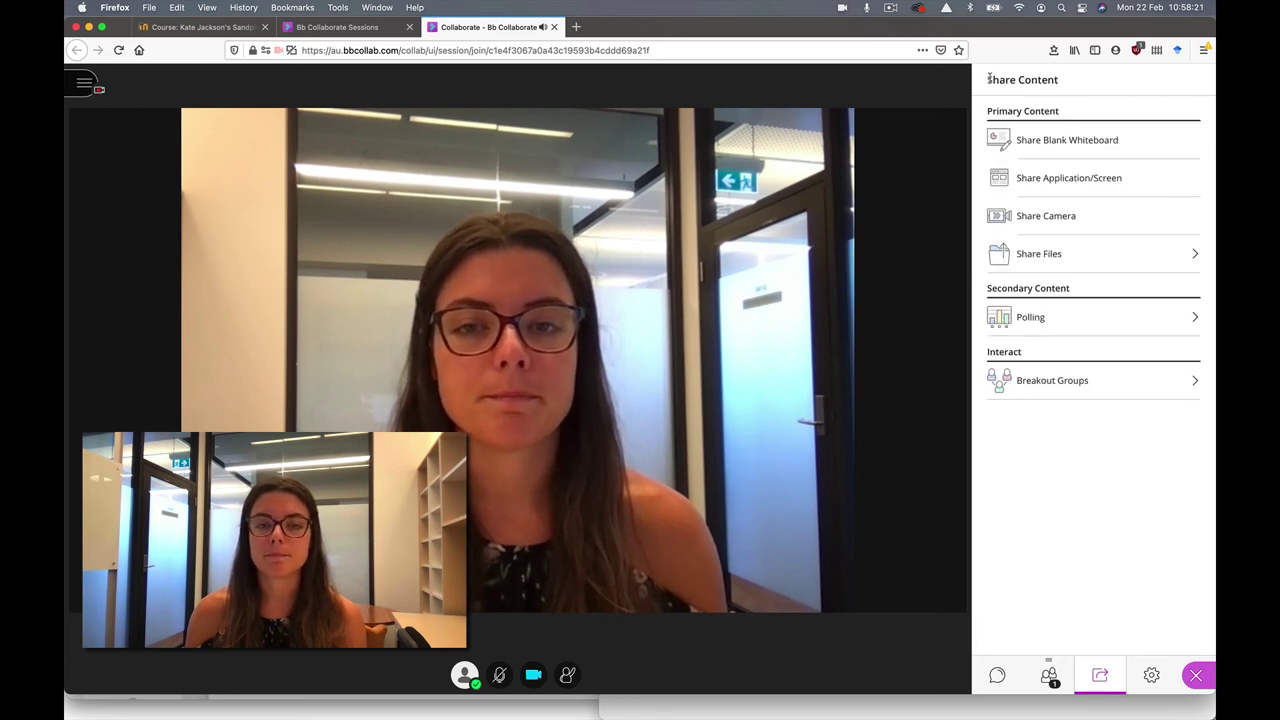
pyautogui.click(1092, 396)
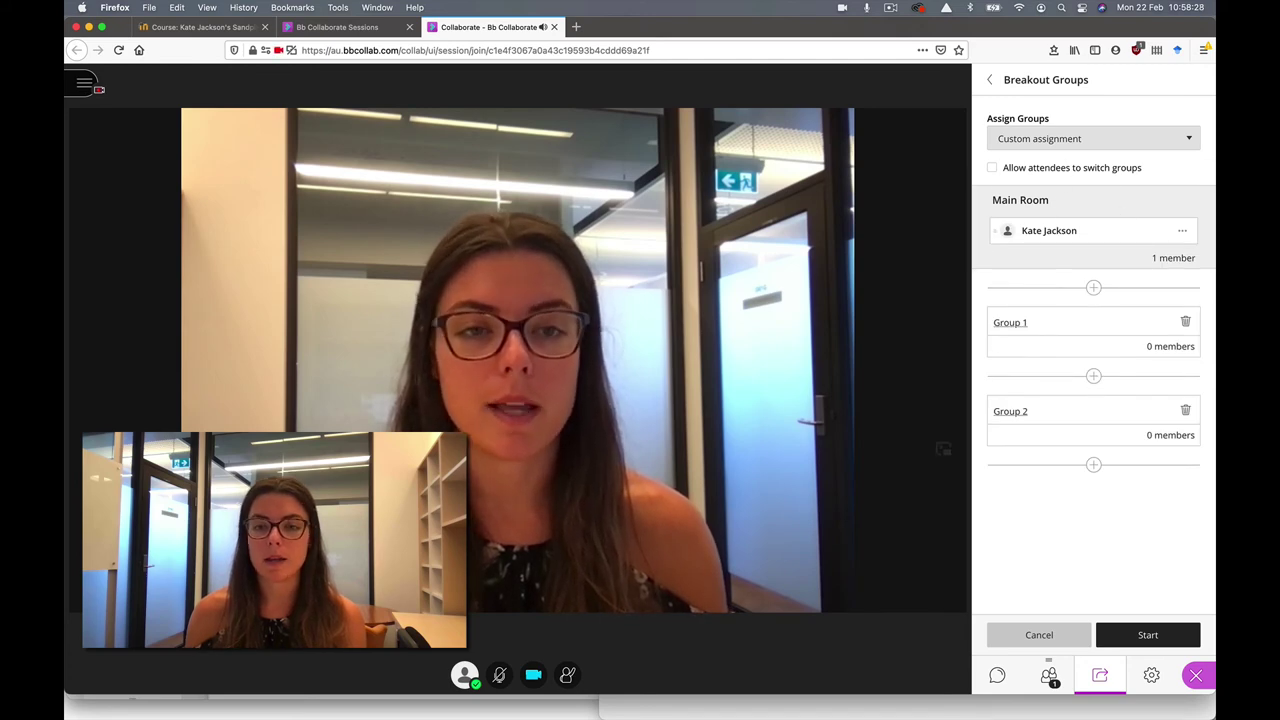
pyautogui.click(995, 83)
# Add the files Lecture 21 Physical optics.pdf and Lecture 22 Physical optics.pdf from the computer to the main room's shared files
pyautogui.click(1068, 254)
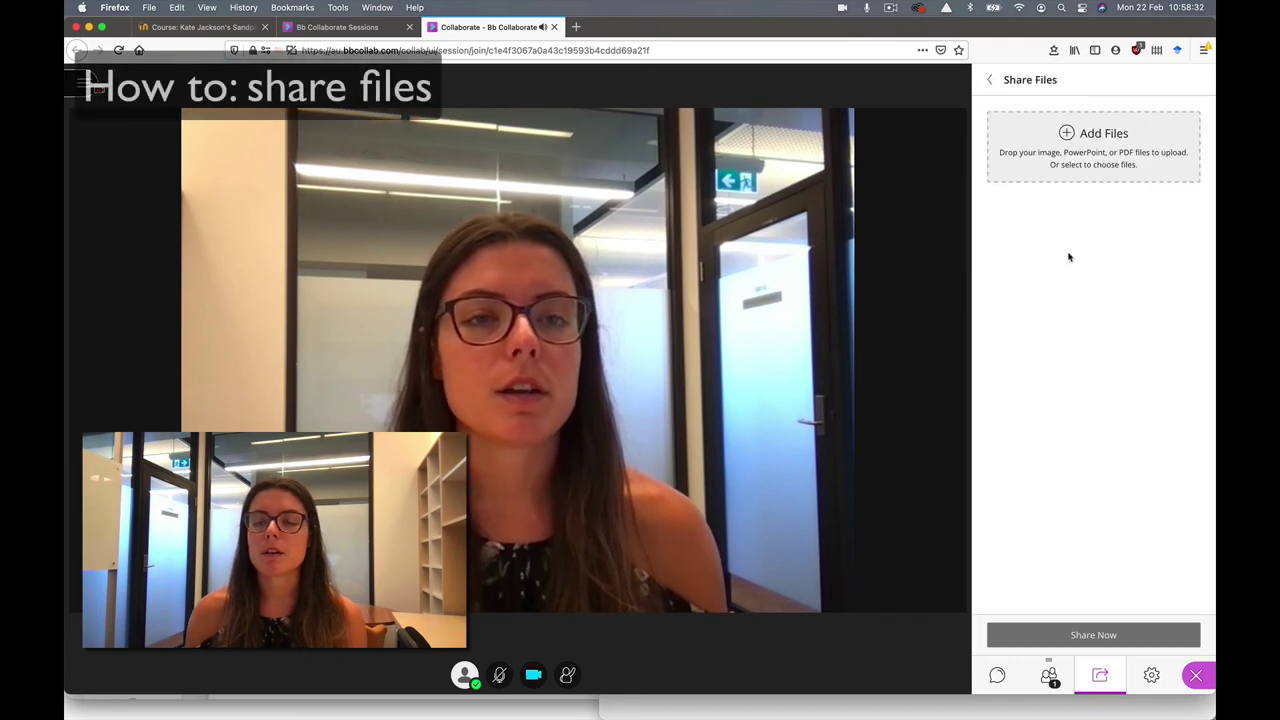
pyautogui.moveTo(500, 703)
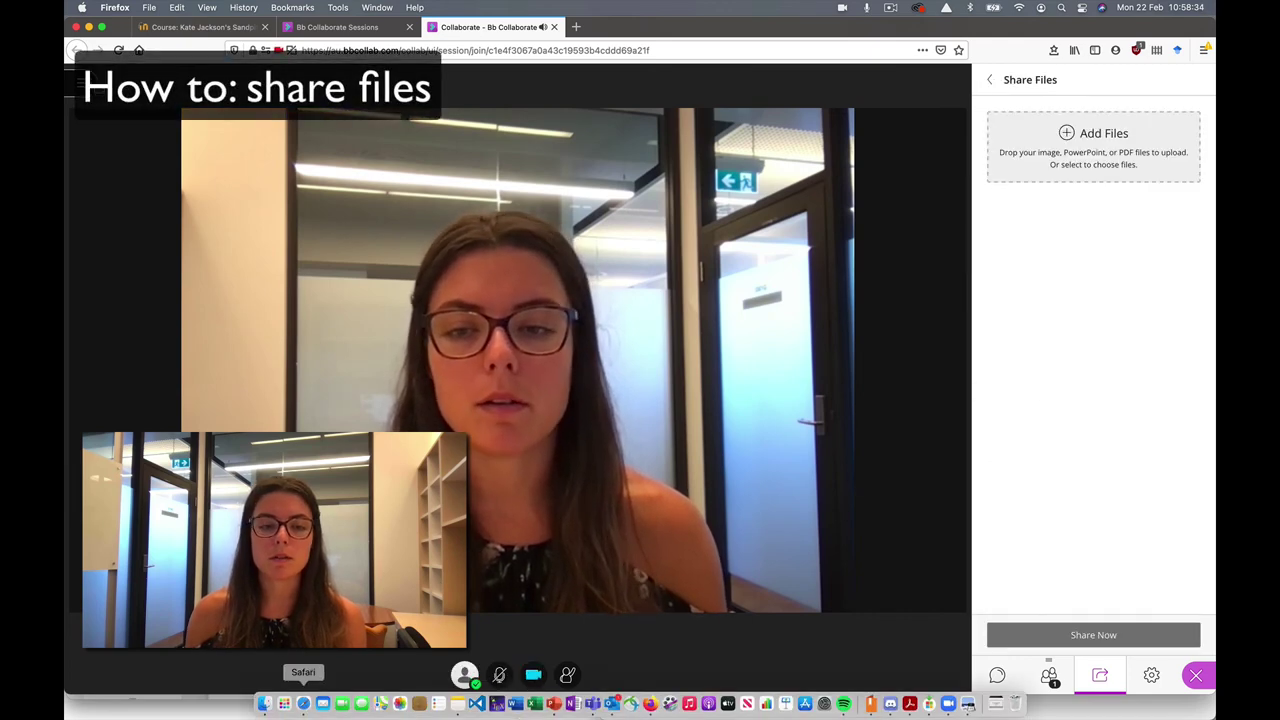
pyautogui.click(264, 703)
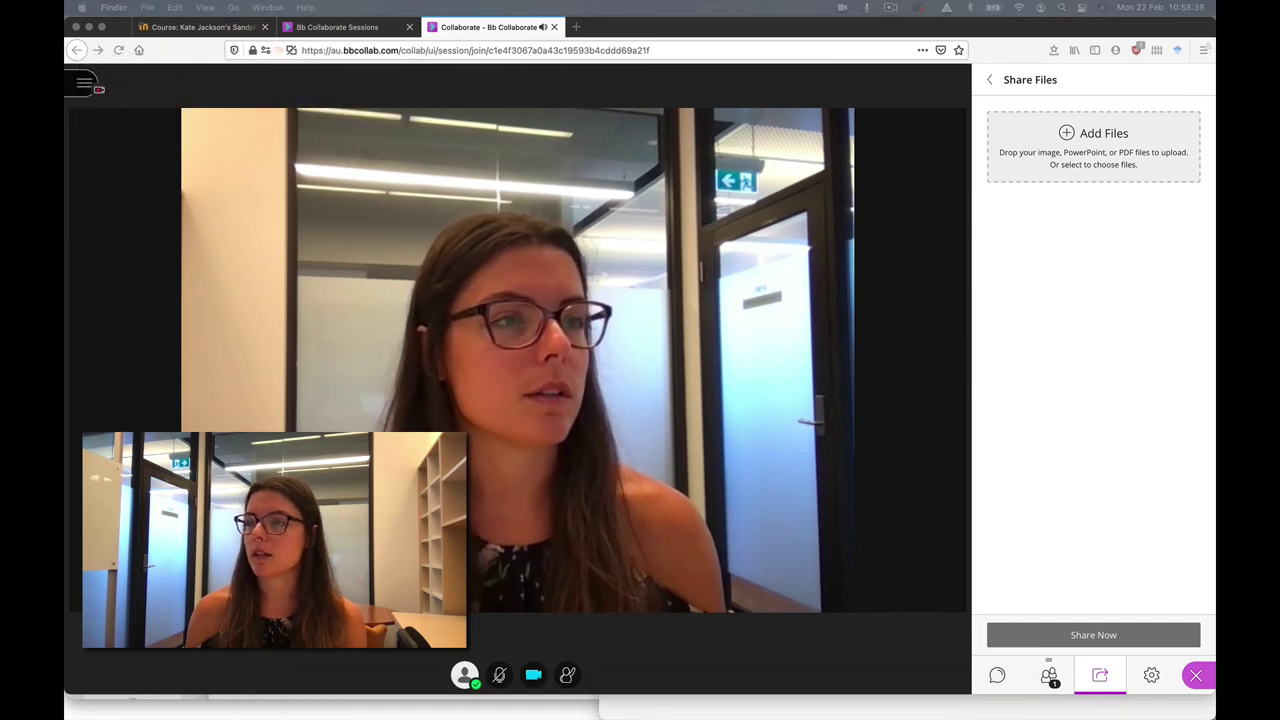
pyautogui.moveTo(900, 712); pyautogui.dragTo(1026, 148)
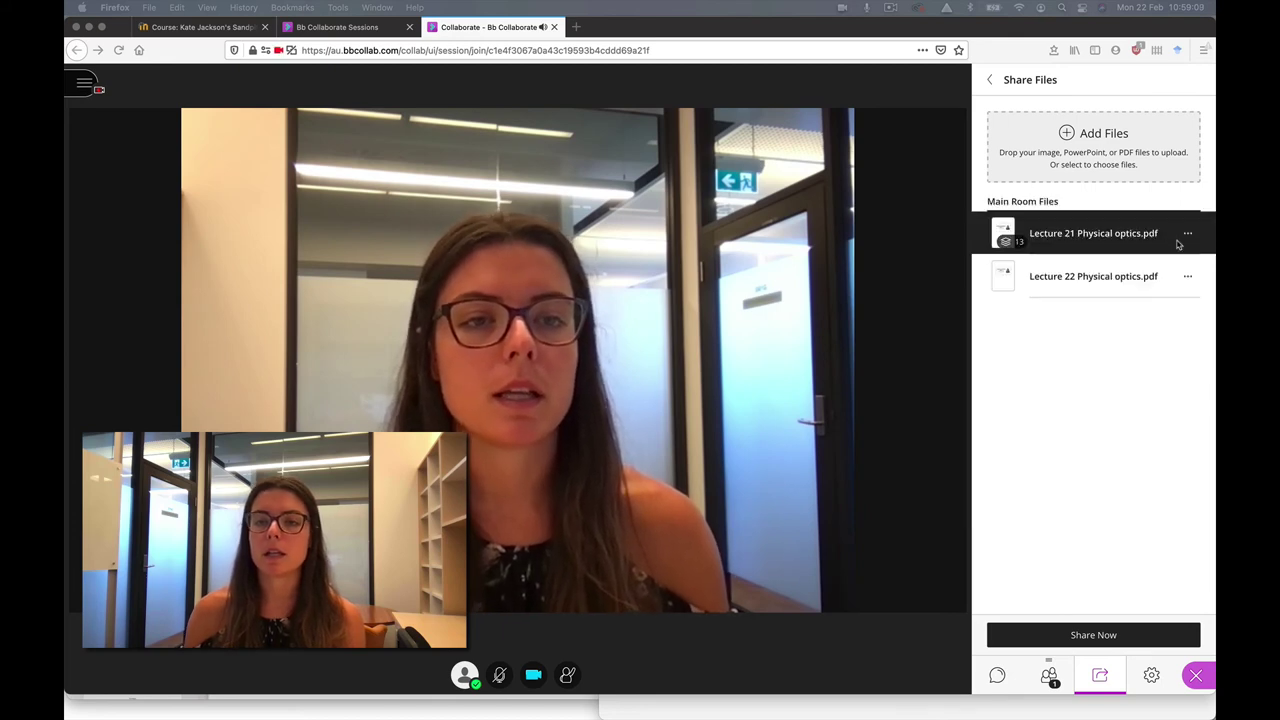
# Look at the options for Lecture 21 Physical optics.pdf and share that file starting from slide 2, "Learning outcomes"
pyautogui.click(1188, 235)
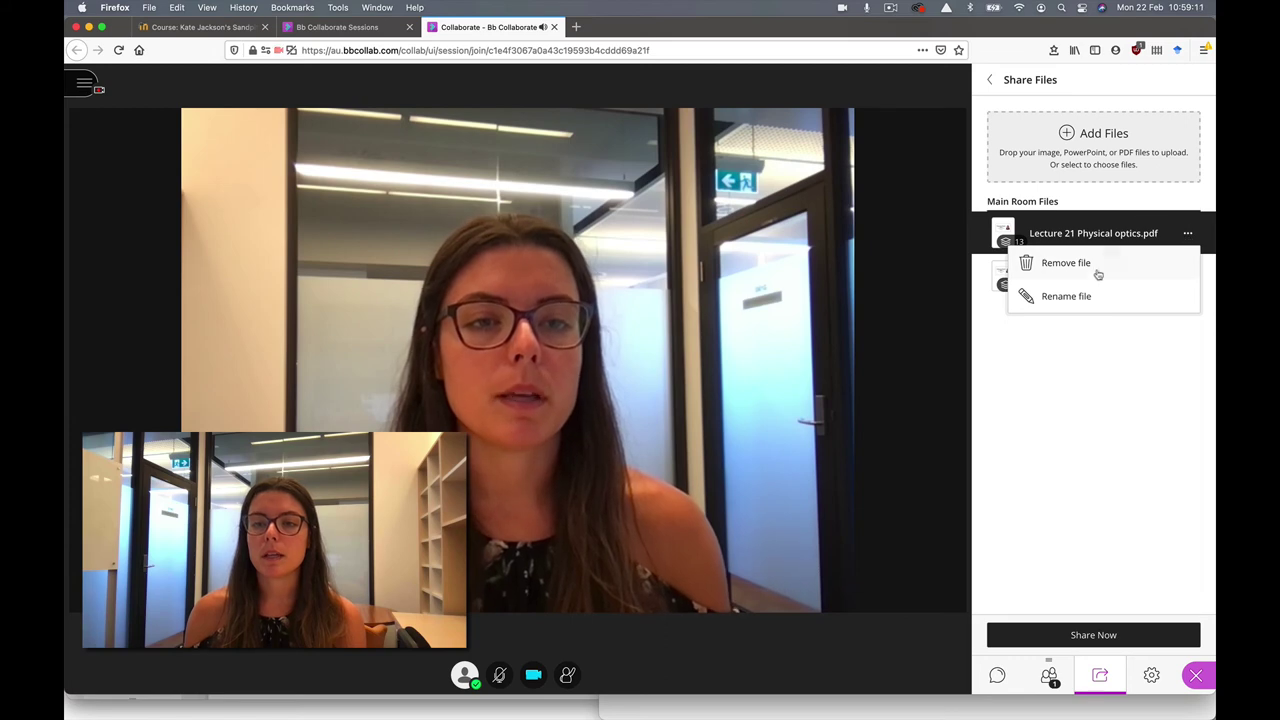
pyautogui.click(1070, 340)
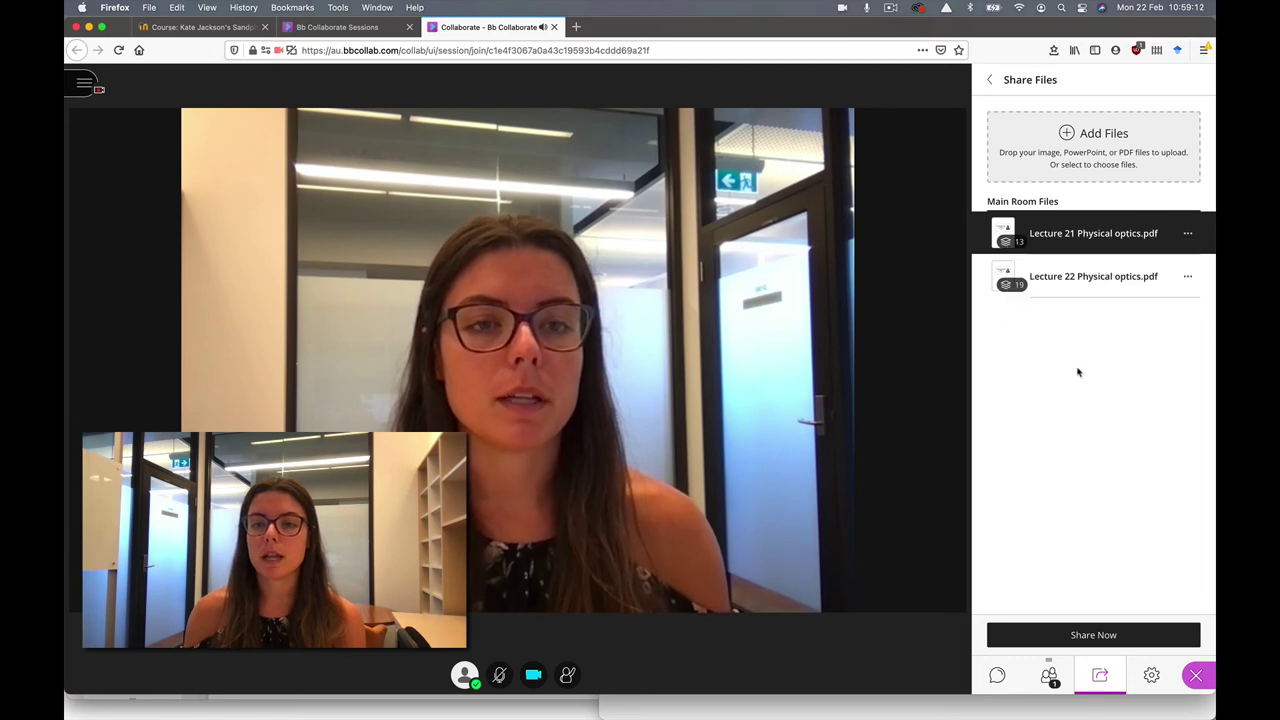
pyautogui.click(1058, 250)
pyautogui.click(1058, 250)
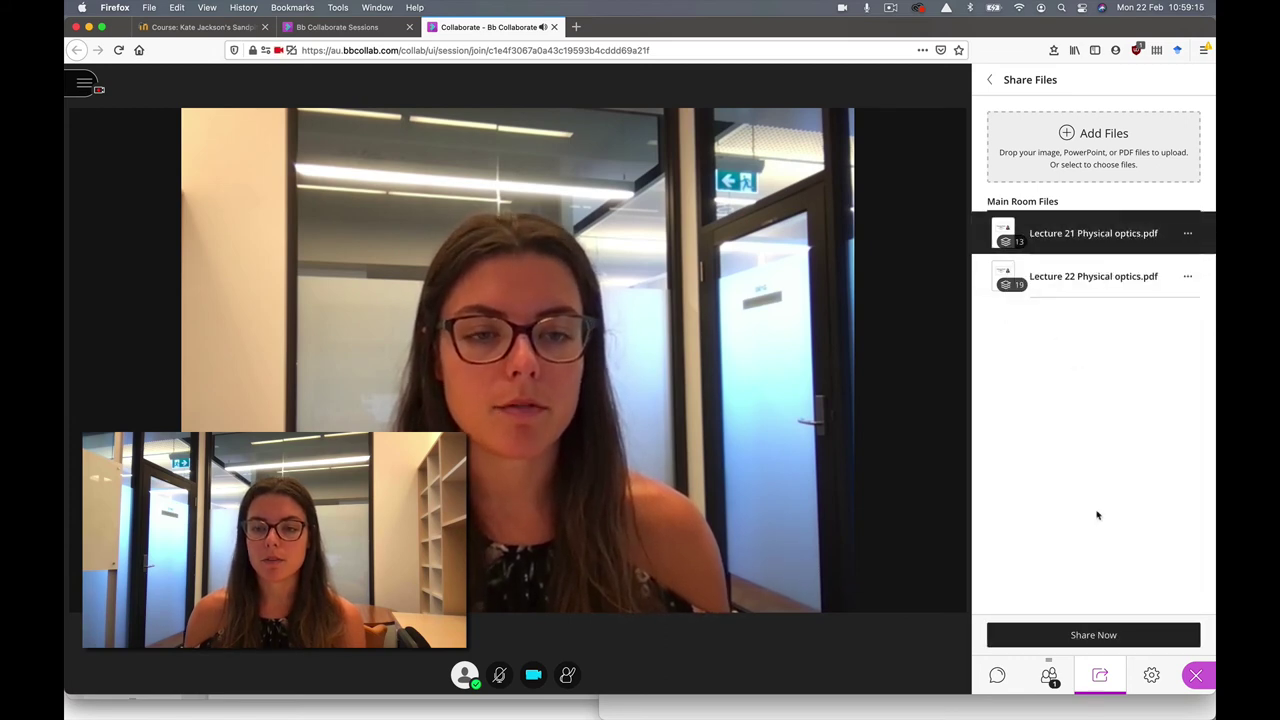
pyautogui.click(1104, 632)
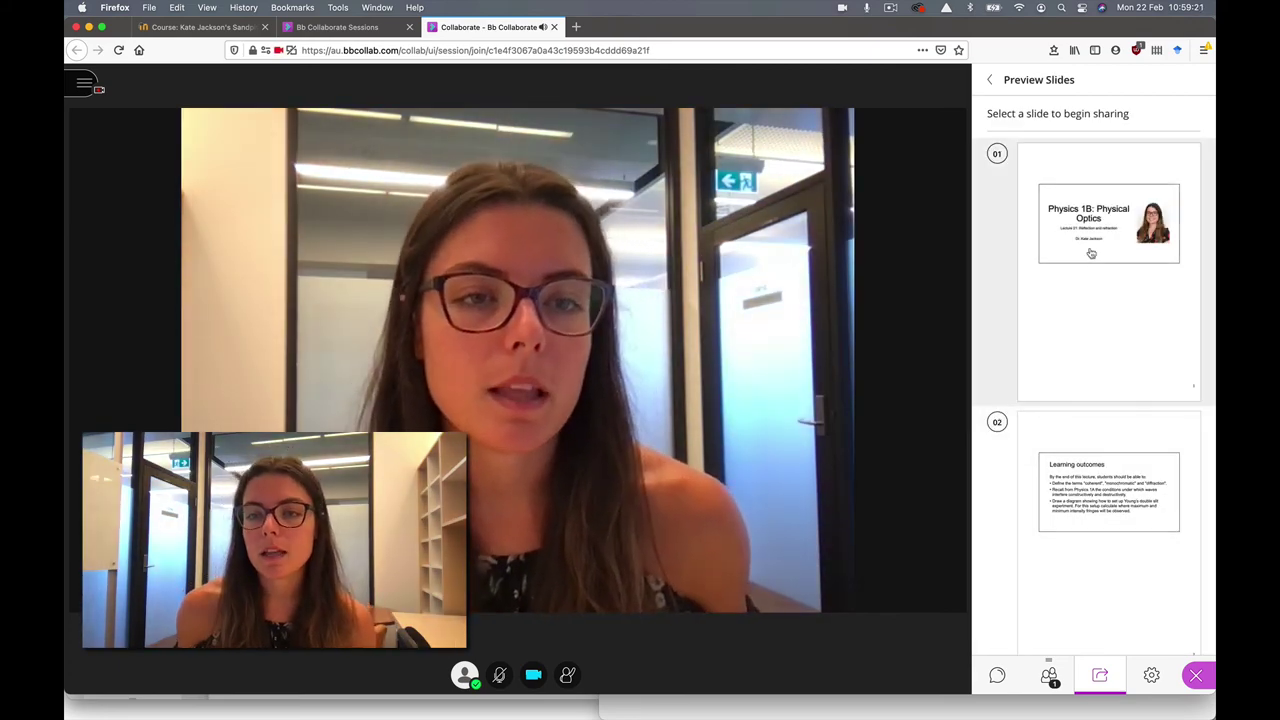
pyautogui.click(1087, 587)
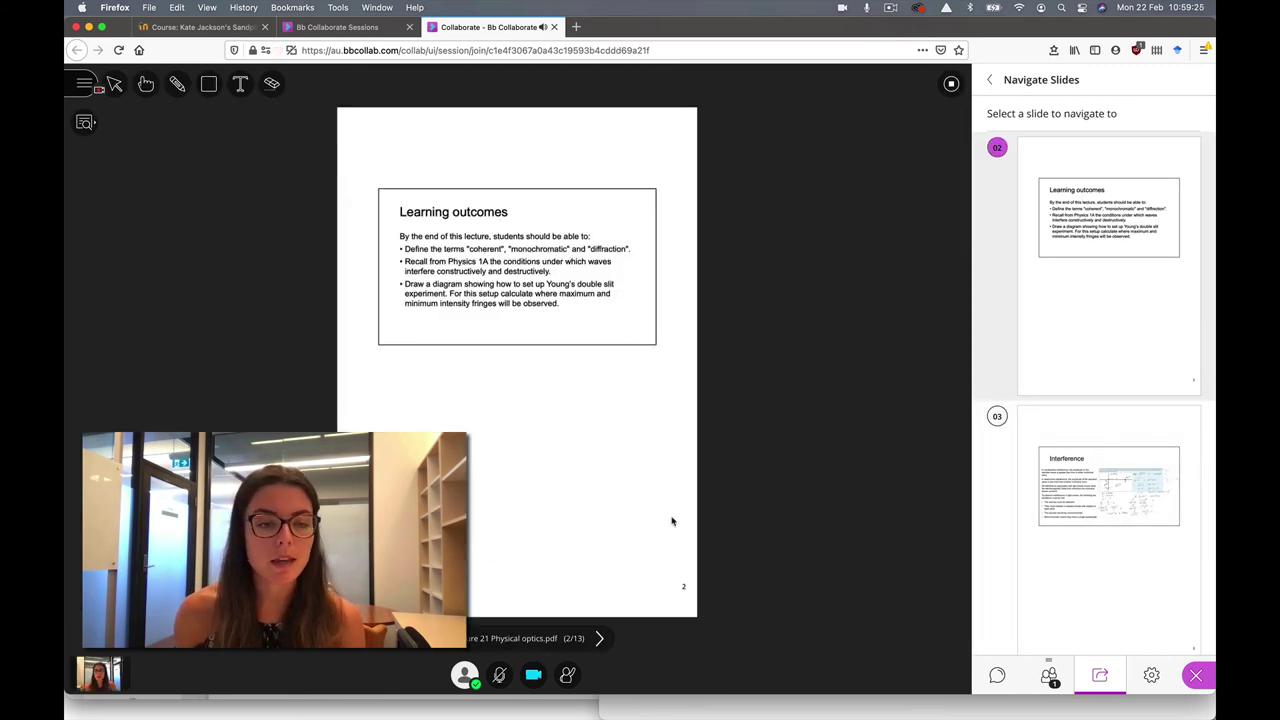
# Draw freehand pencil strokes on slide 2 of the shared lecture, advance to slide 3 and return to slide 2
pyautogui.click(176, 84)
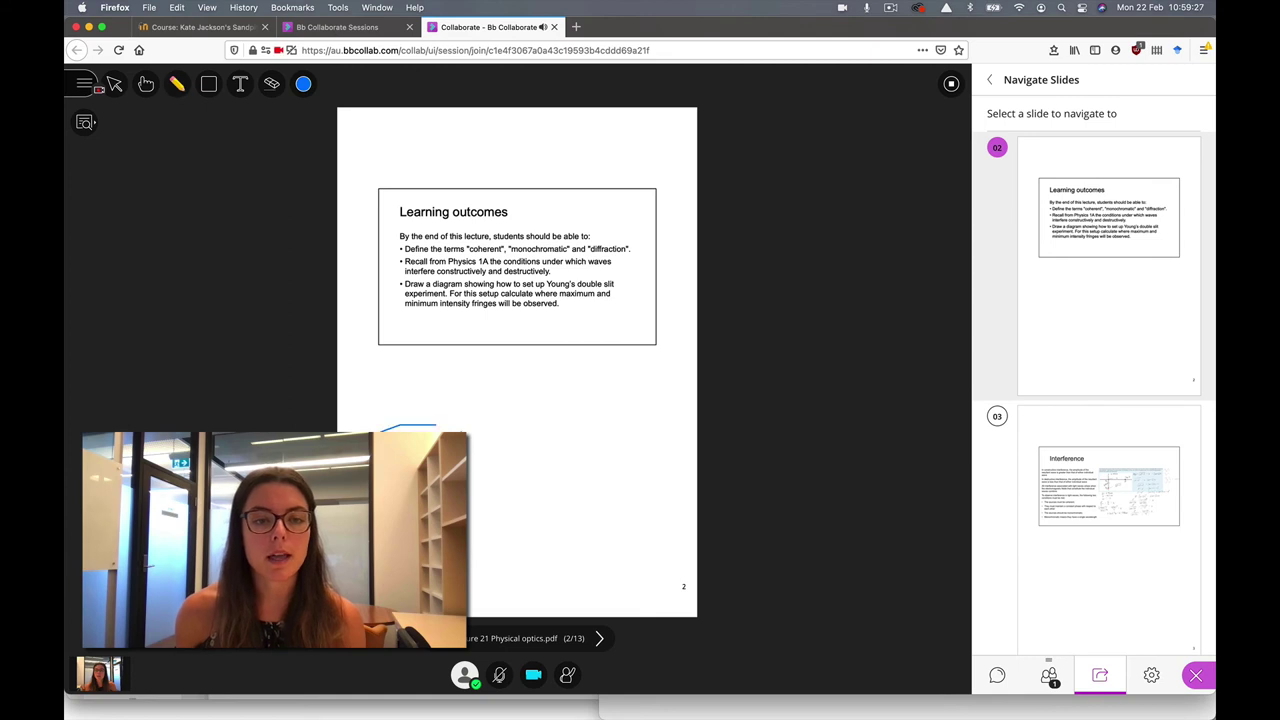
pyautogui.moveTo(436, 426)
pyautogui.mouseDown()
pyautogui.moveTo(500, 445)
pyautogui.moveTo(466, 515)
pyautogui.mouseUp()
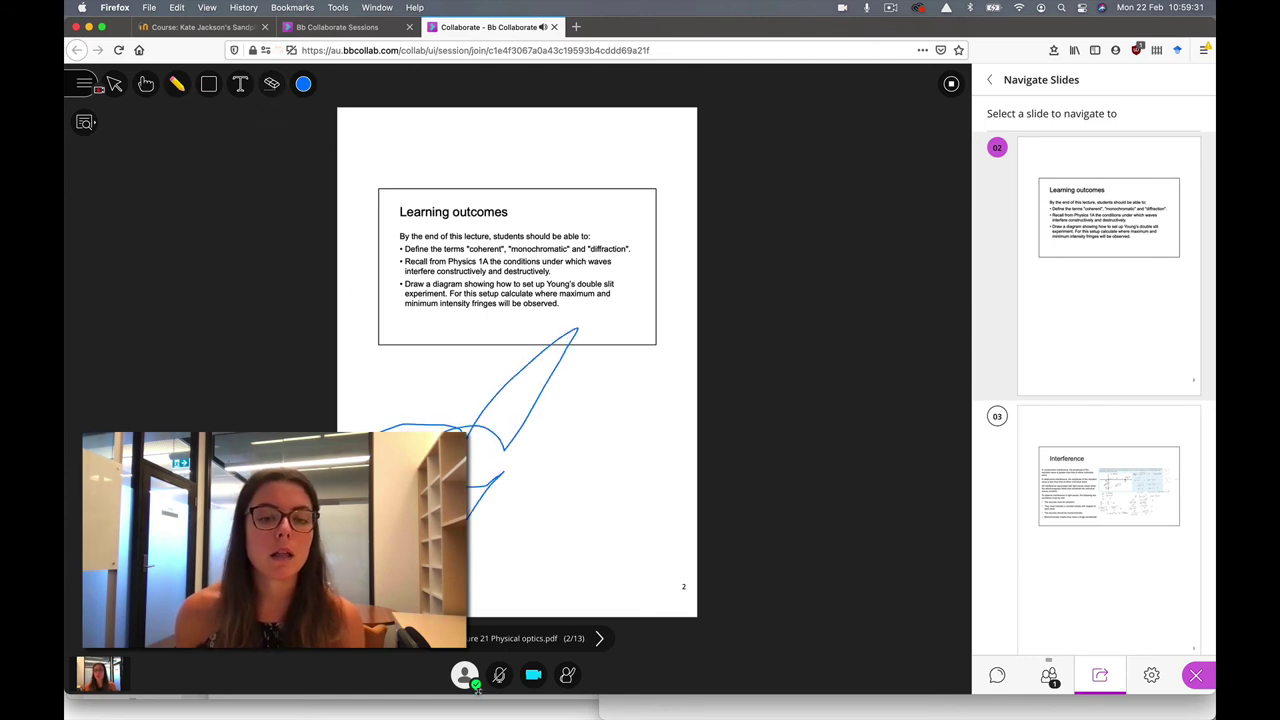
pyautogui.click(599, 638)
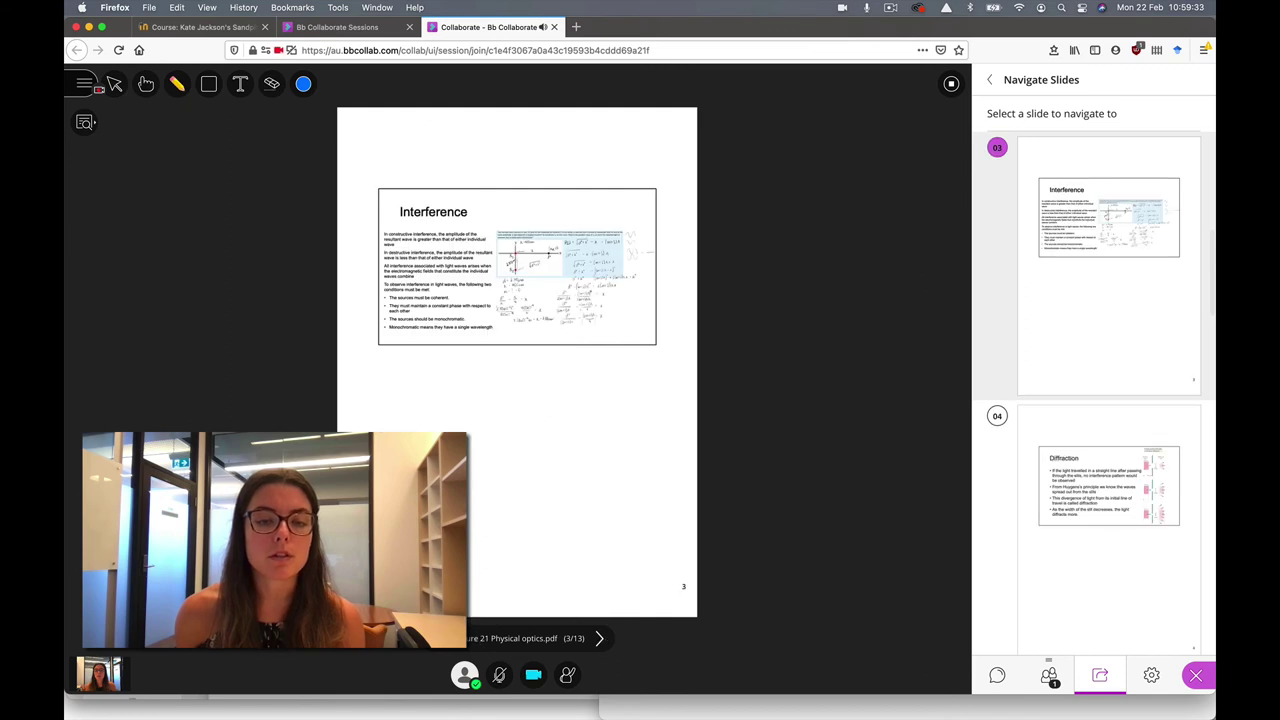
pyautogui.click(445, 638)
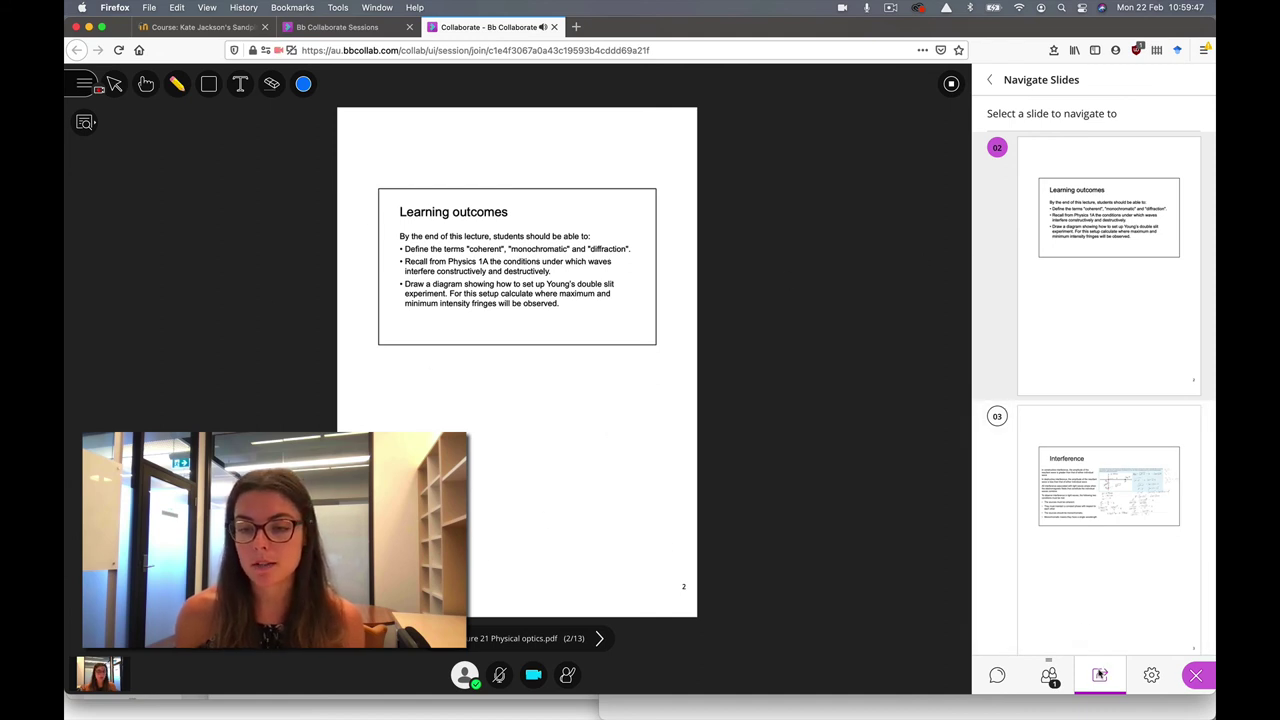
# Switch the shared file to Lecture 22 Physical optics.pdf, starting from slide 2, "Learning outcomes"
pyautogui.click(990, 90)
pyautogui.click(1088, 300)
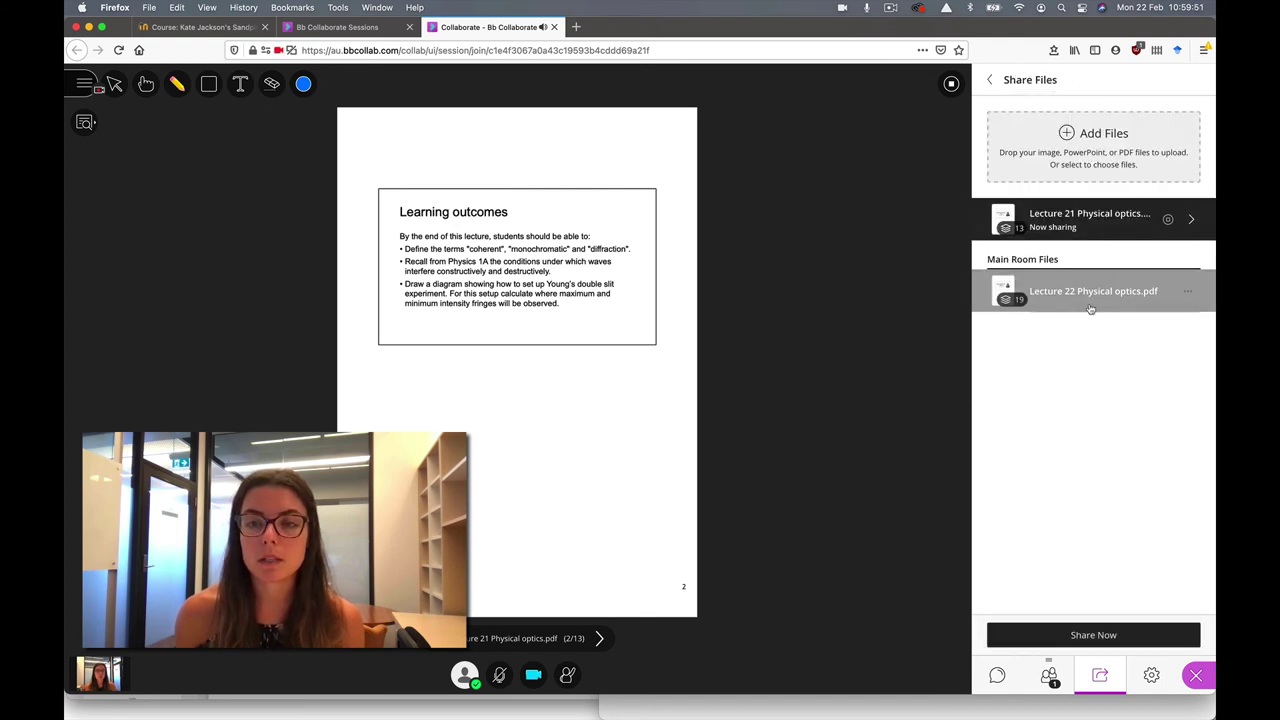
pyautogui.click(1077, 638)
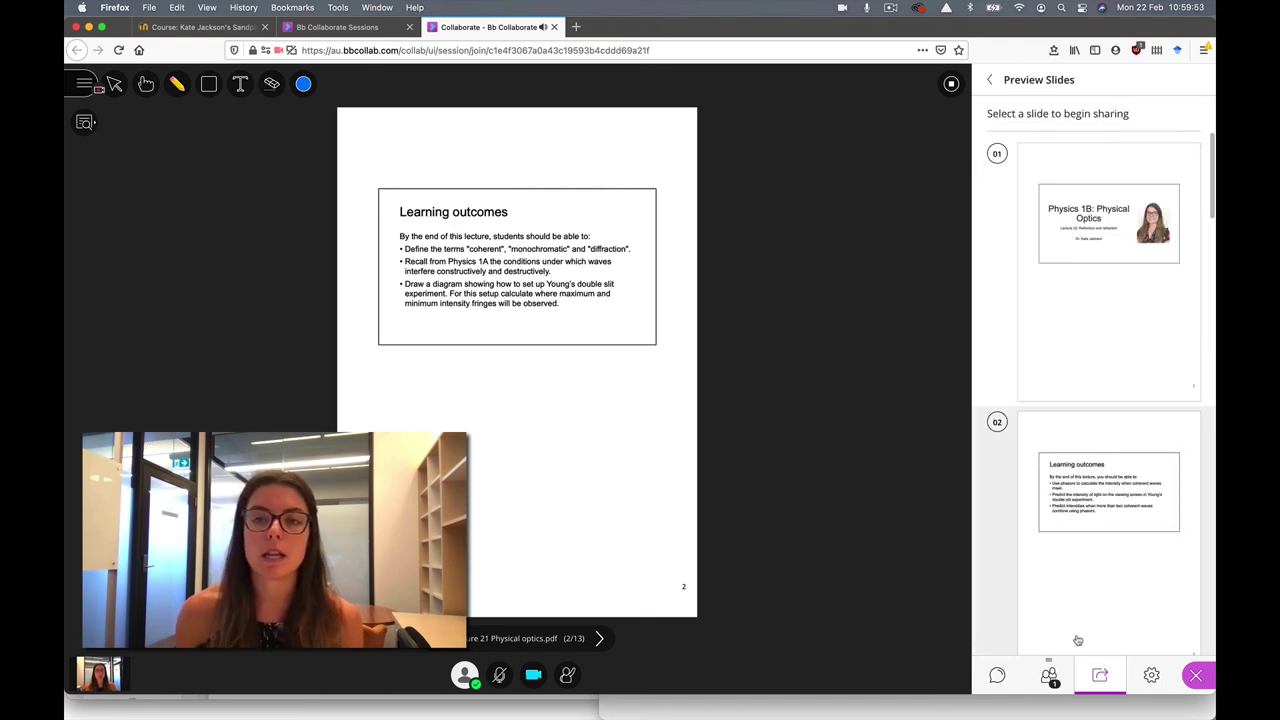
pyautogui.click(1109, 533)
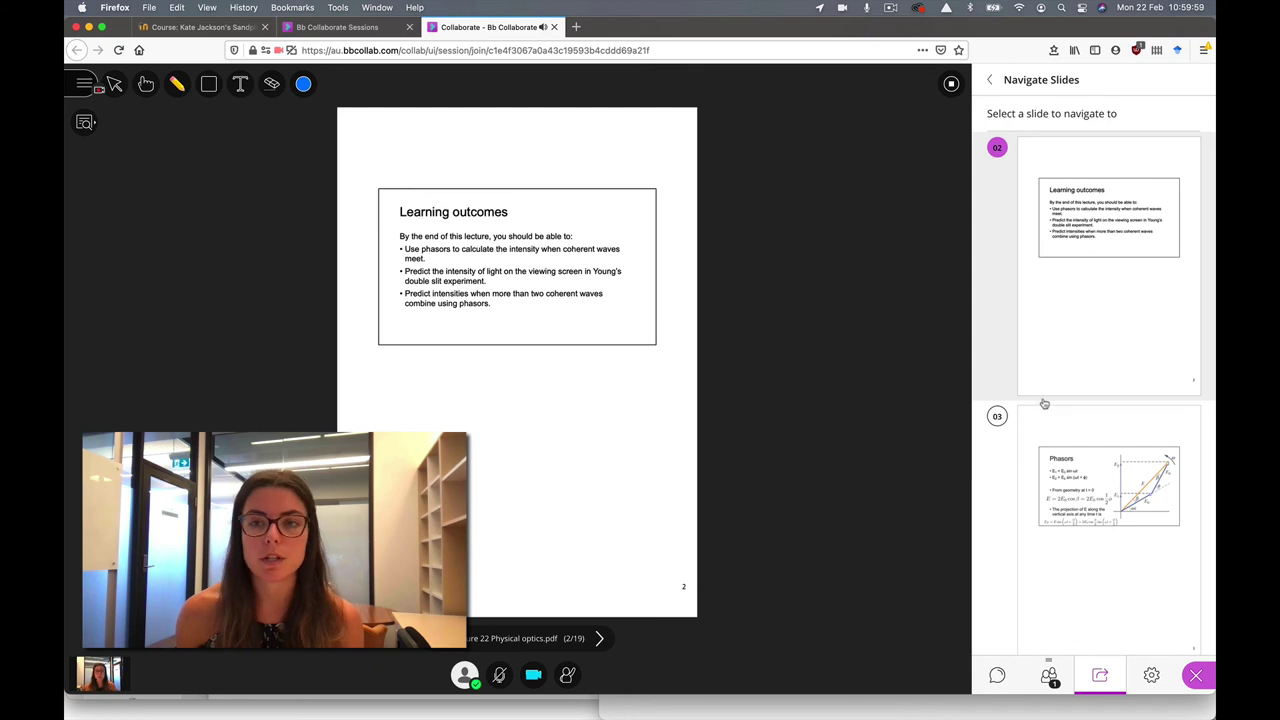
# Stop sharing Lecture 22 Physical optics.pdf and return to the content sharing options
pyautogui.click(1001, 90)
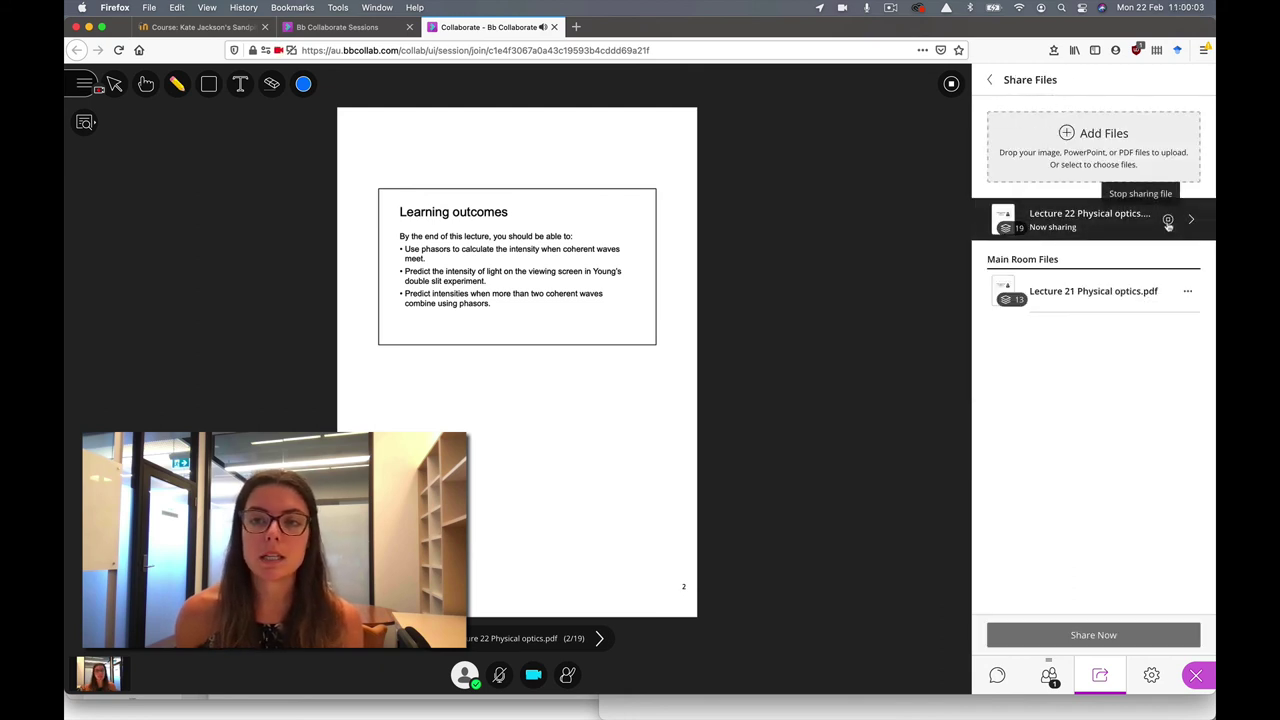
pyautogui.click(1168, 220)
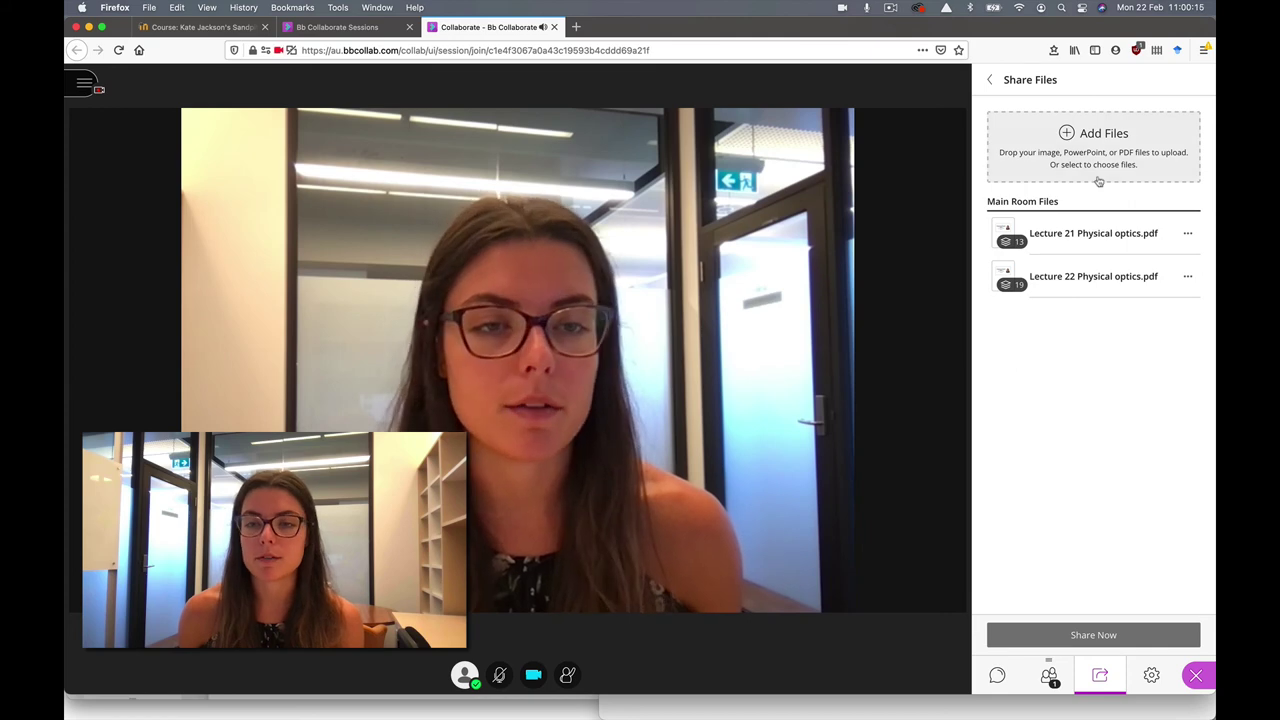
pyautogui.click(989, 79)
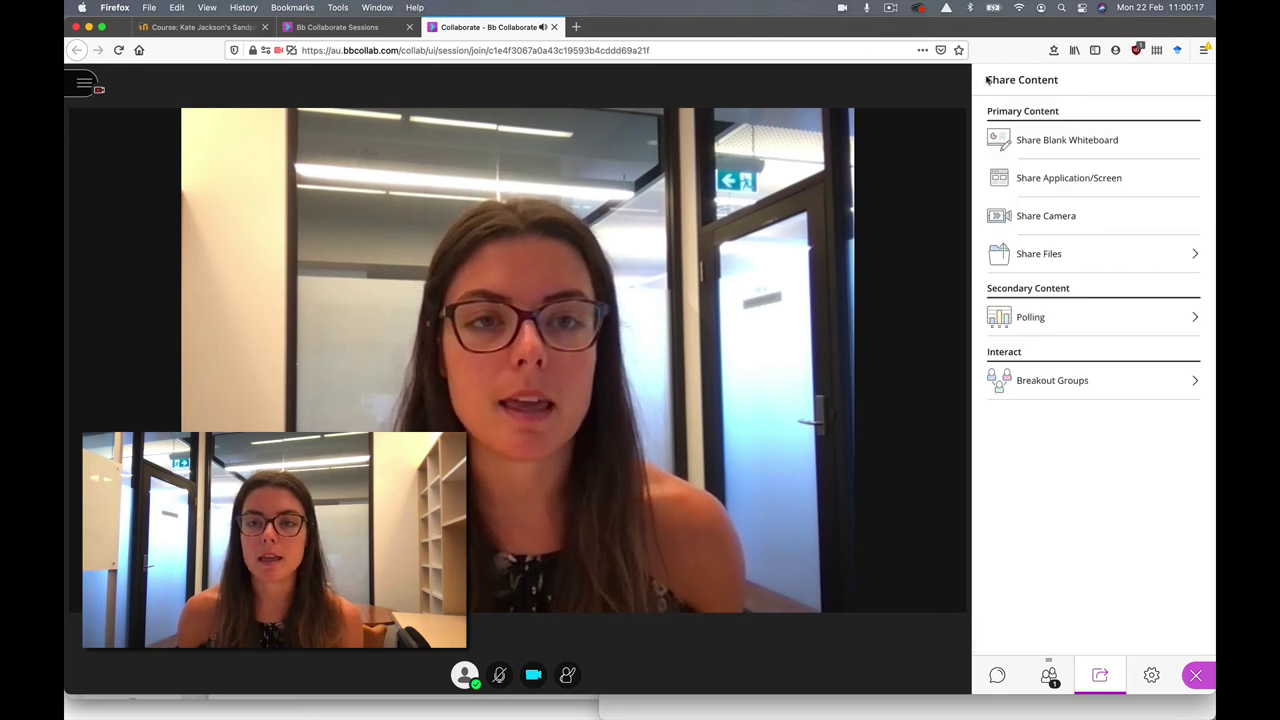
pyautogui.click(1045, 253)
pyautogui.click(992, 83)
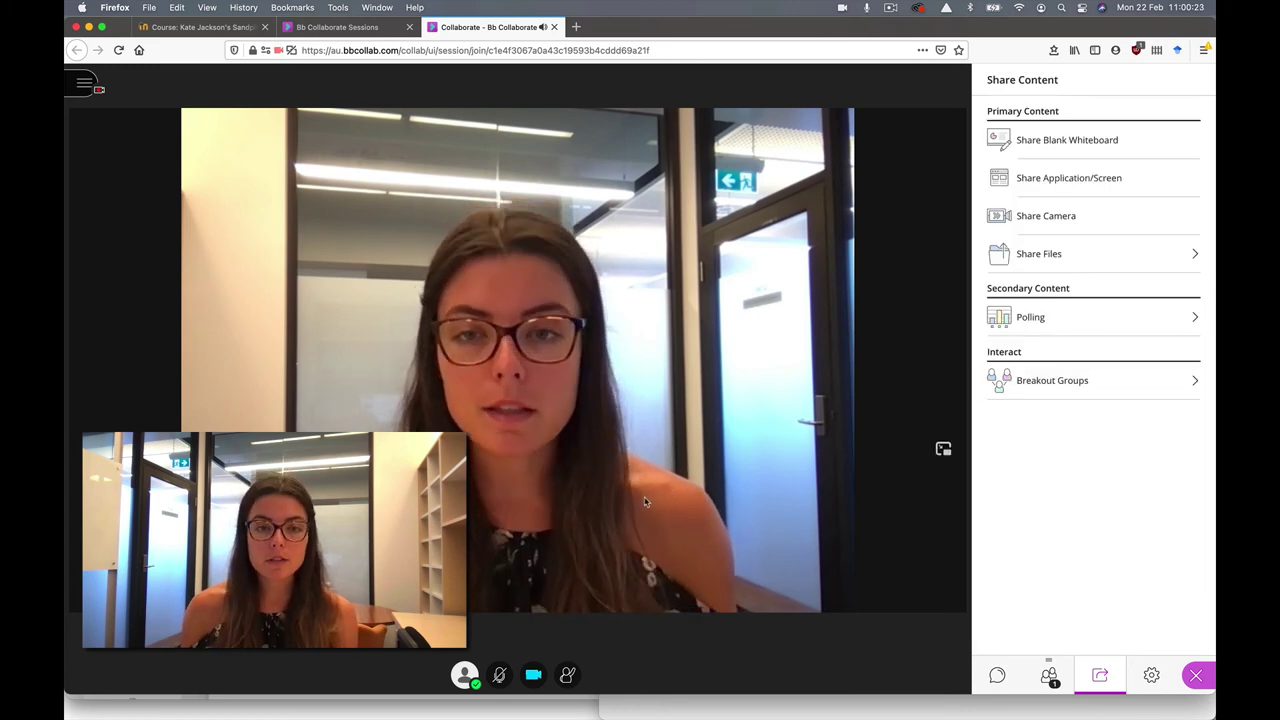
# Close the content sharing options and stop recording the session
pyautogui.click(1196, 675)
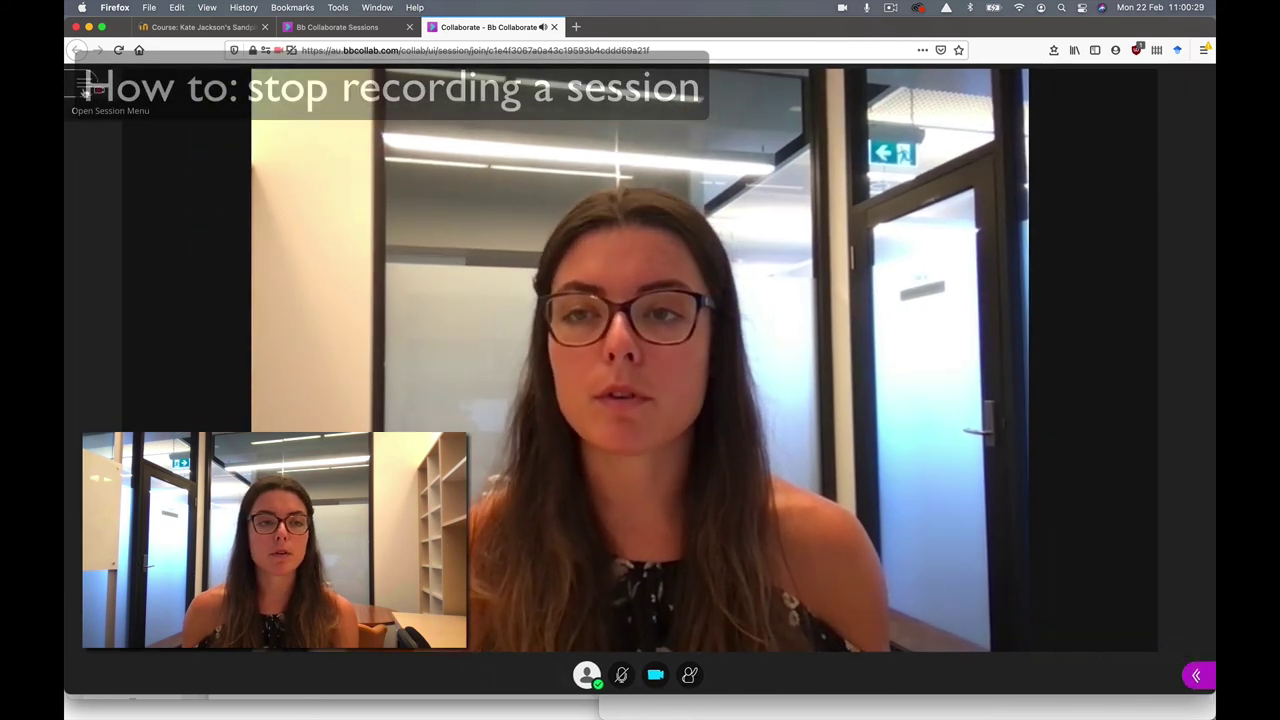
pyautogui.click(85, 88)
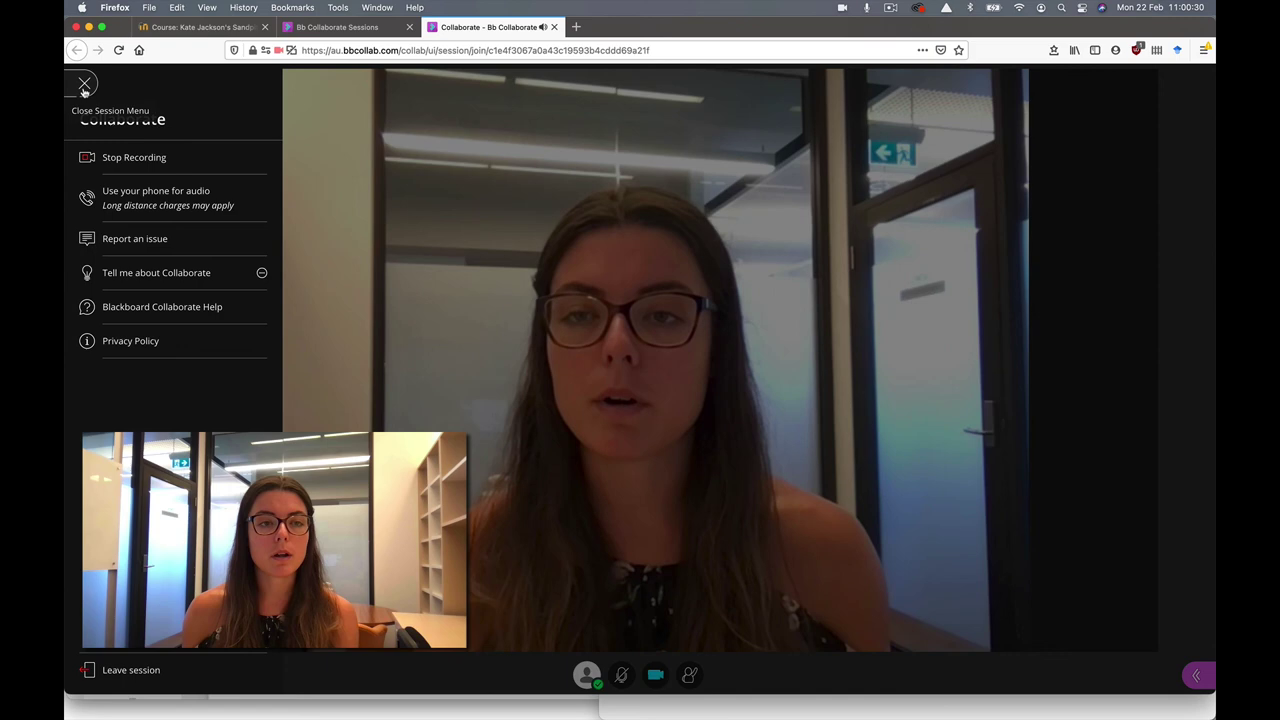
pyautogui.click(129, 166)
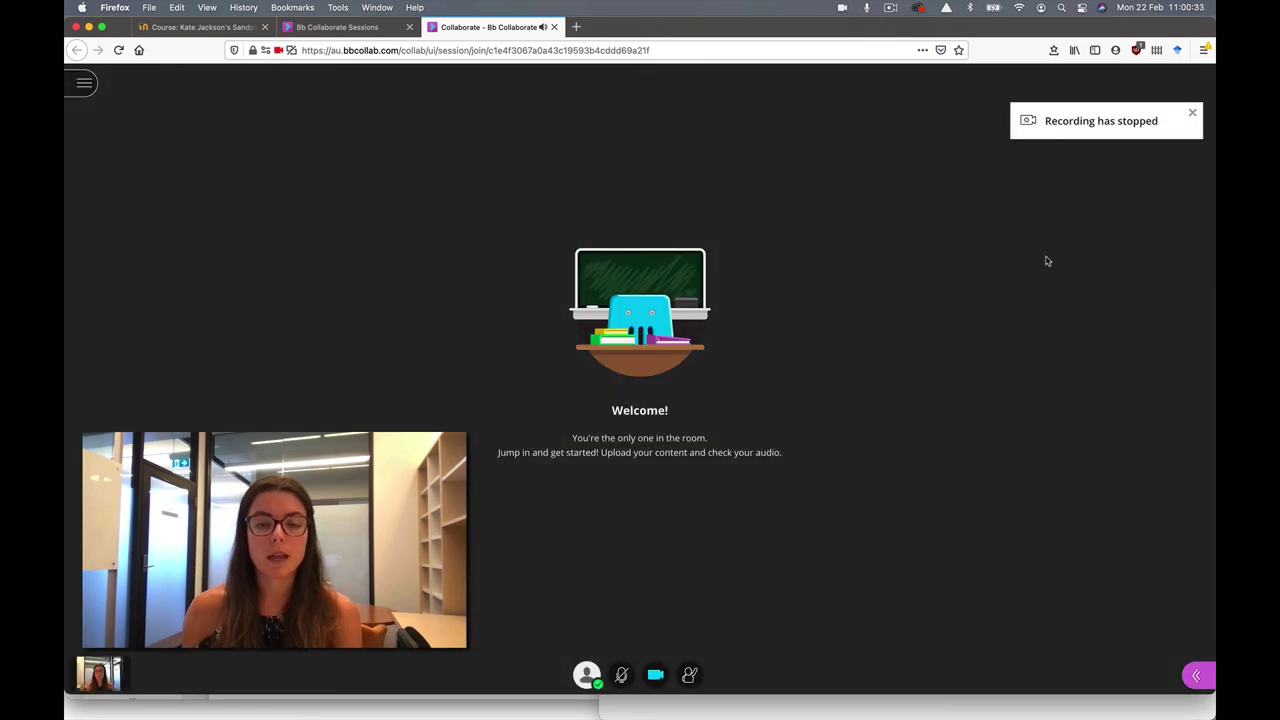
# Leave the session, skip the audio and video rating, and close the session's browser page
pyautogui.click(85, 84)
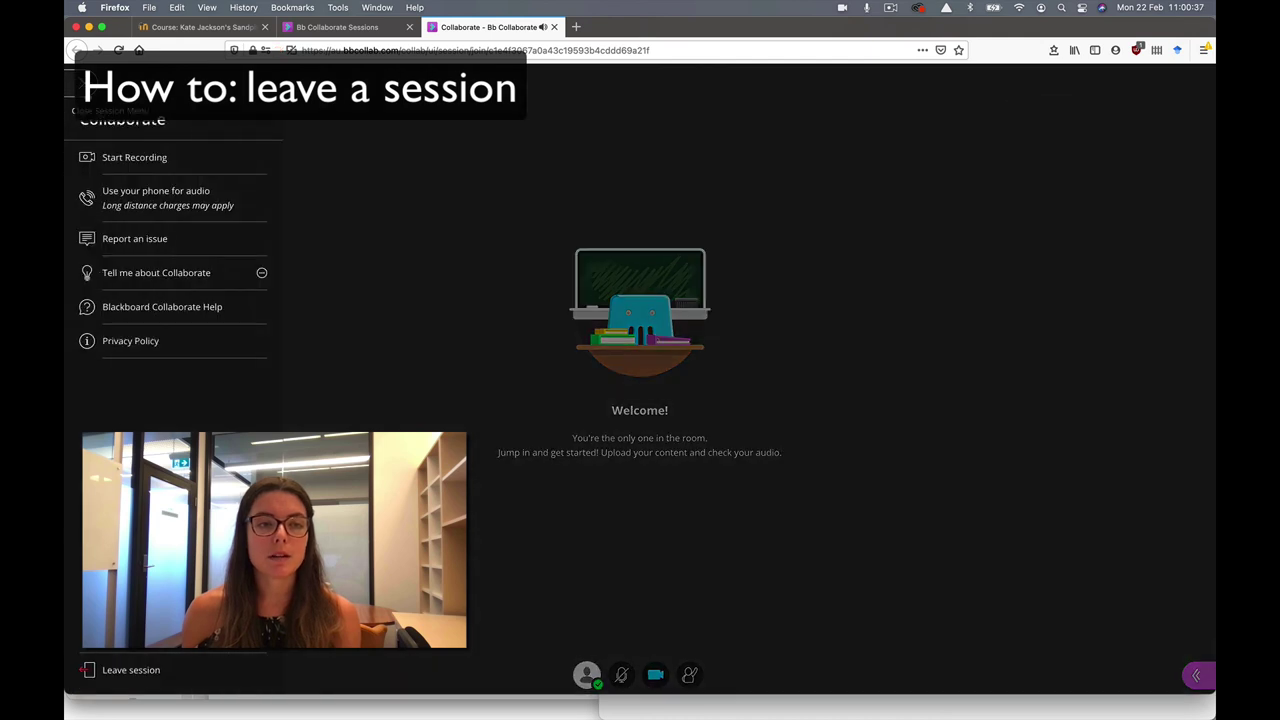
pyautogui.click(130, 671)
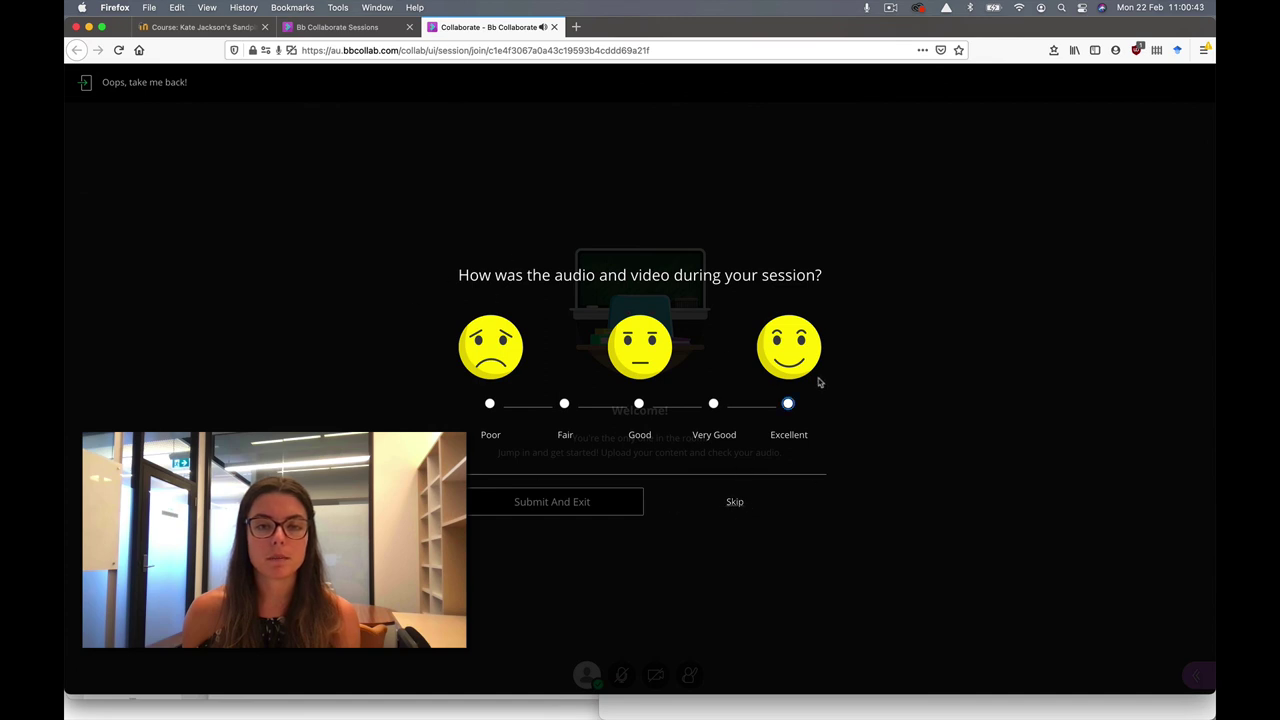
pyautogui.click(735, 502)
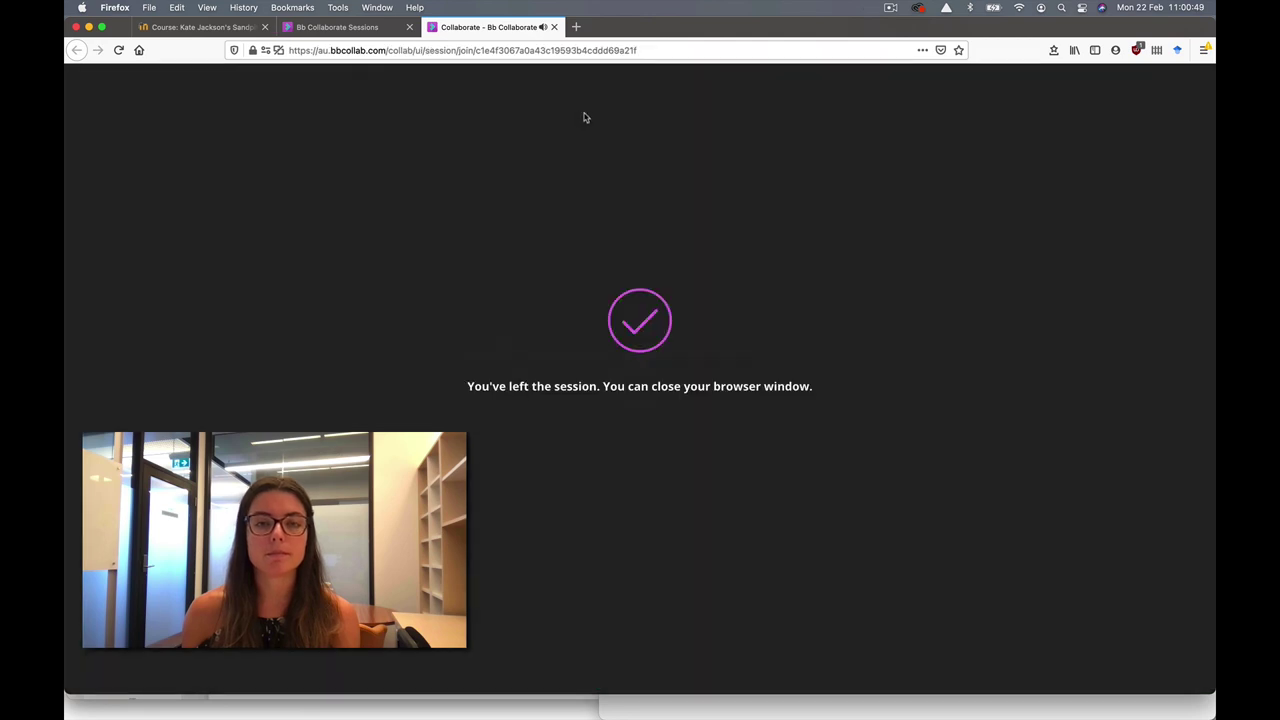
pyautogui.click(554, 27)
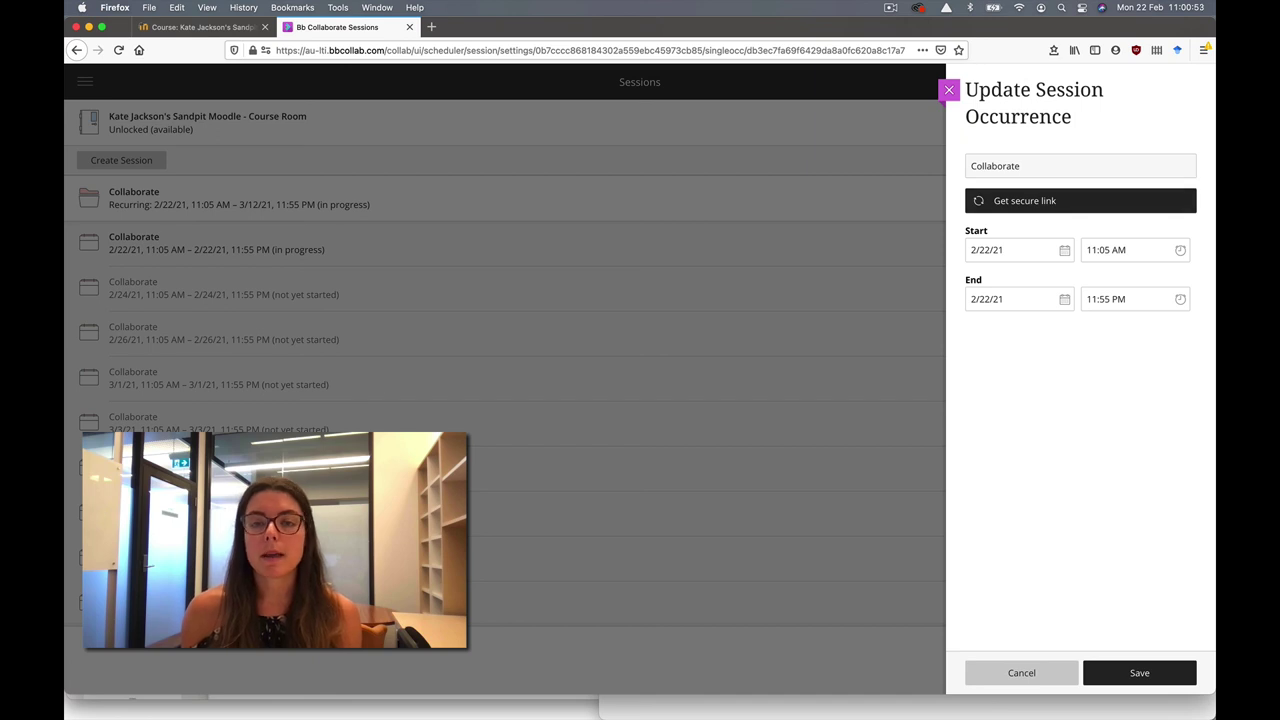
# Close the session occurrence details without saving and show the list of Collaborate recordings
pyautogui.click(949, 90)
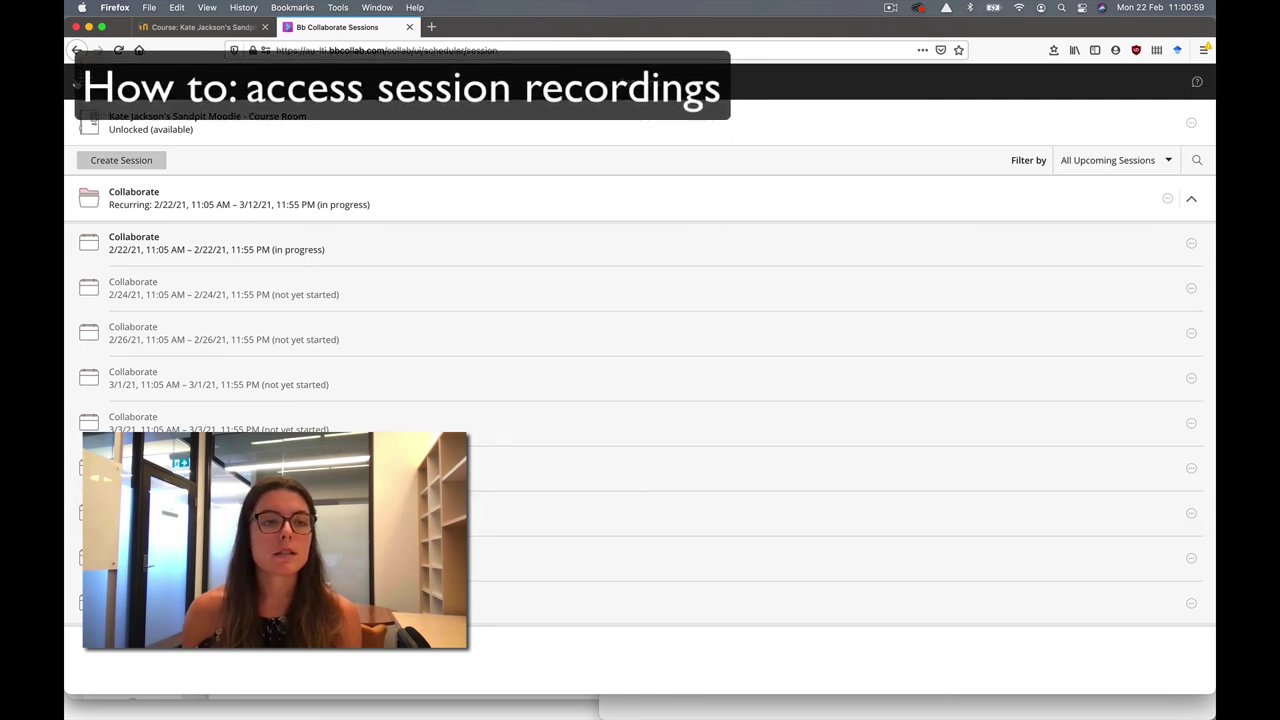
pyautogui.click(80, 84)
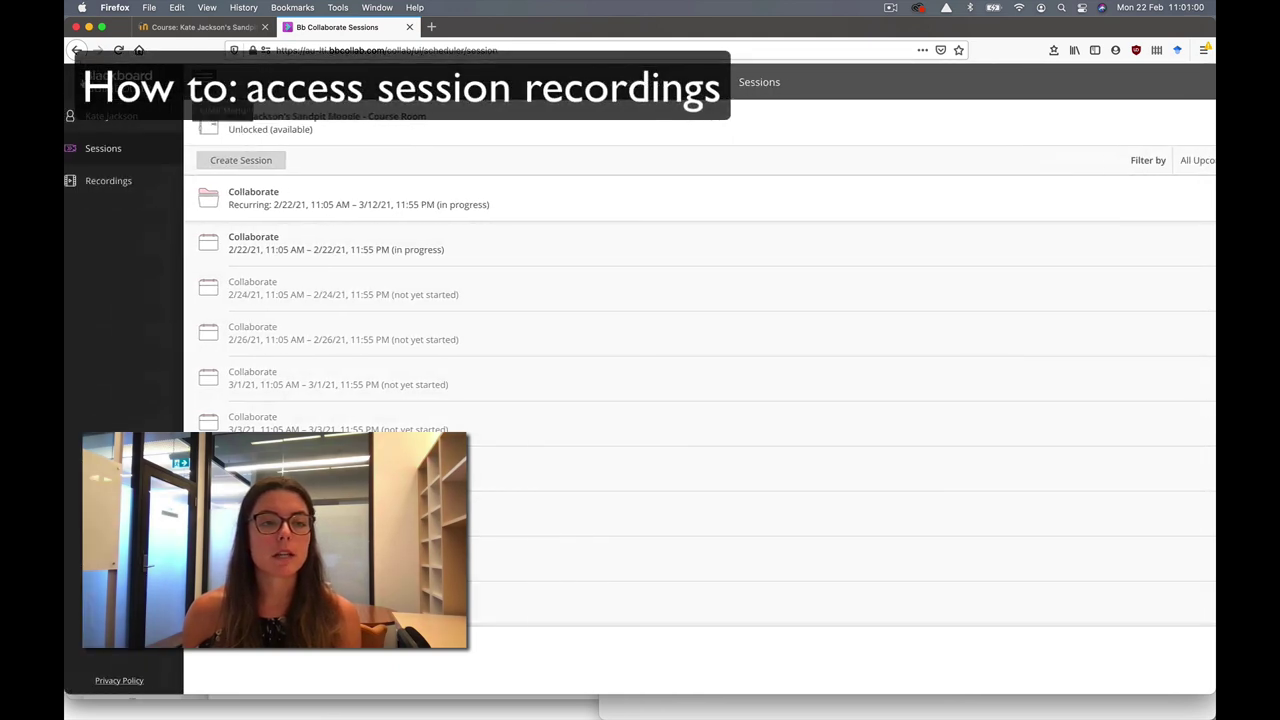
pyautogui.click(115, 183)
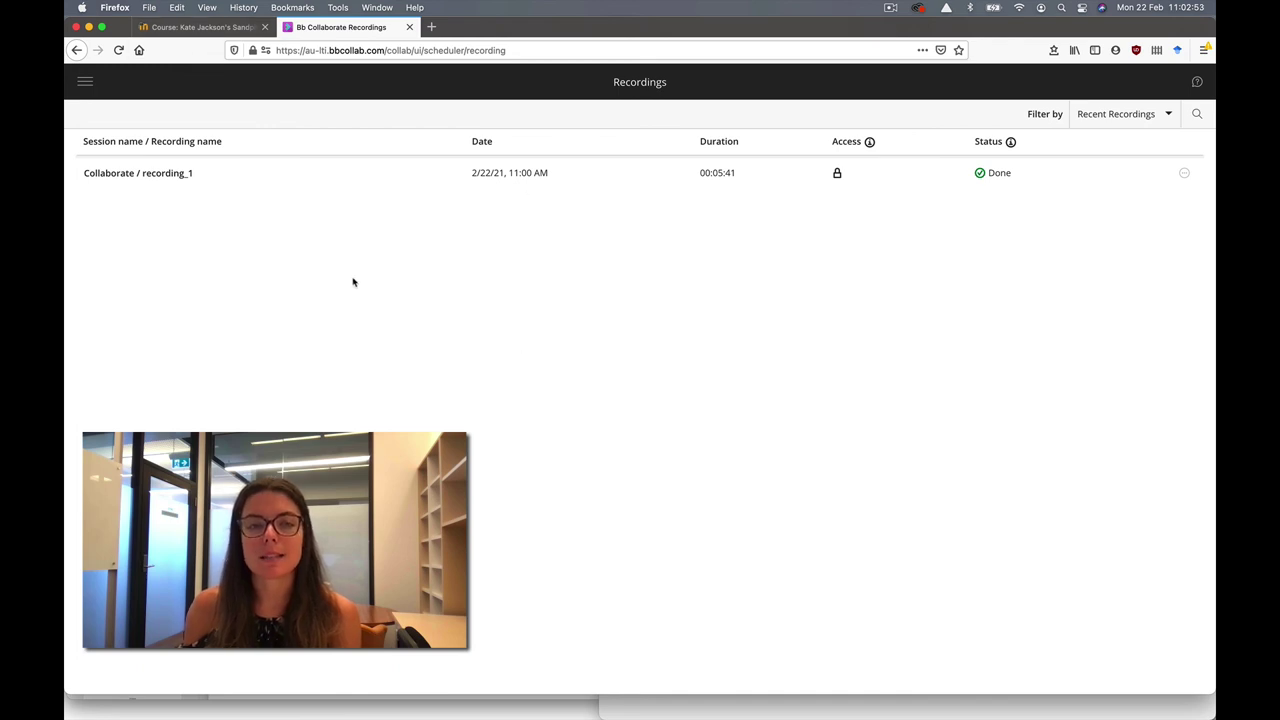
# Look at the list of Collaborate sessions again and return to the recordings list
pyautogui.click(87, 85)
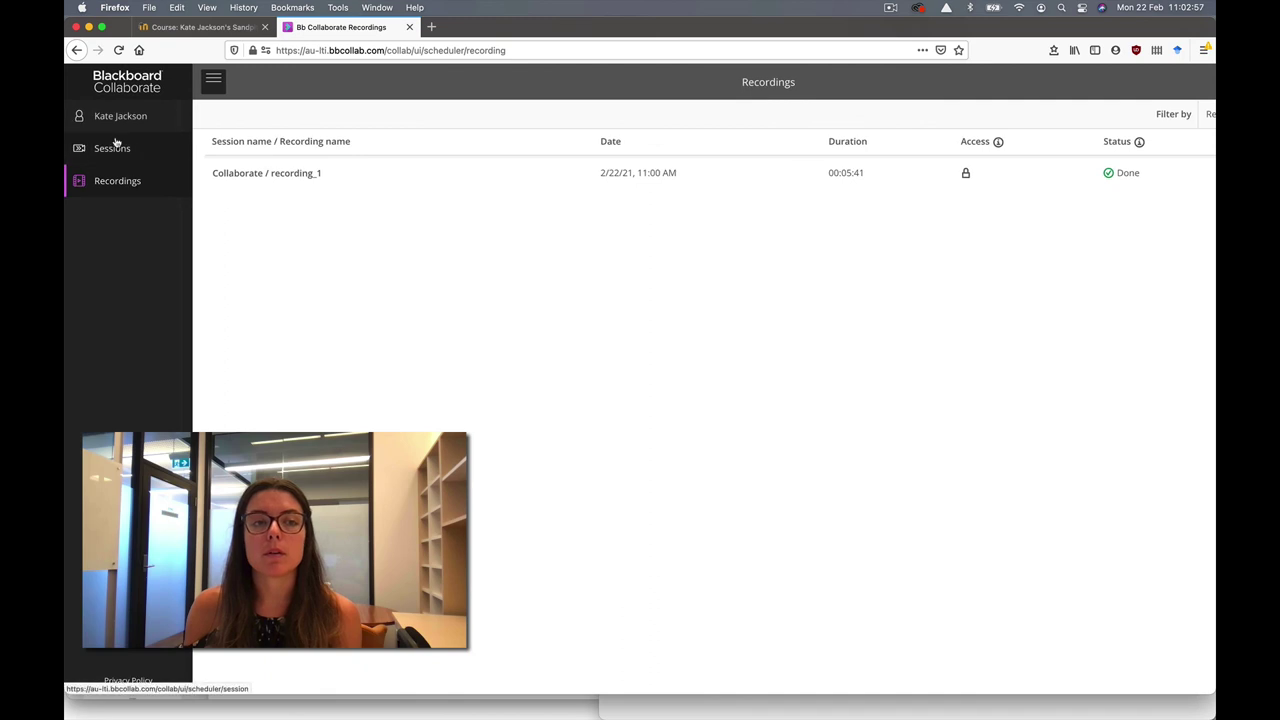
pyautogui.click(114, 142)
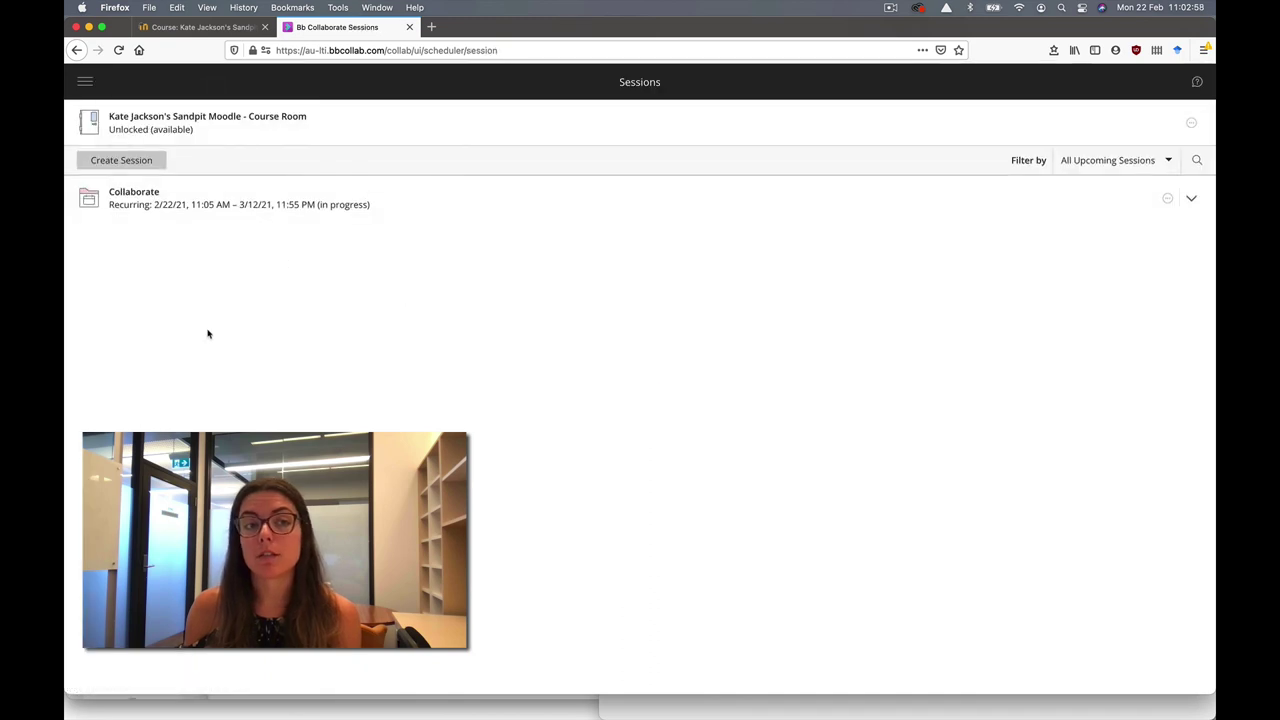
pyautogui.click(85, 82)
pyautogui.click(116, 181)
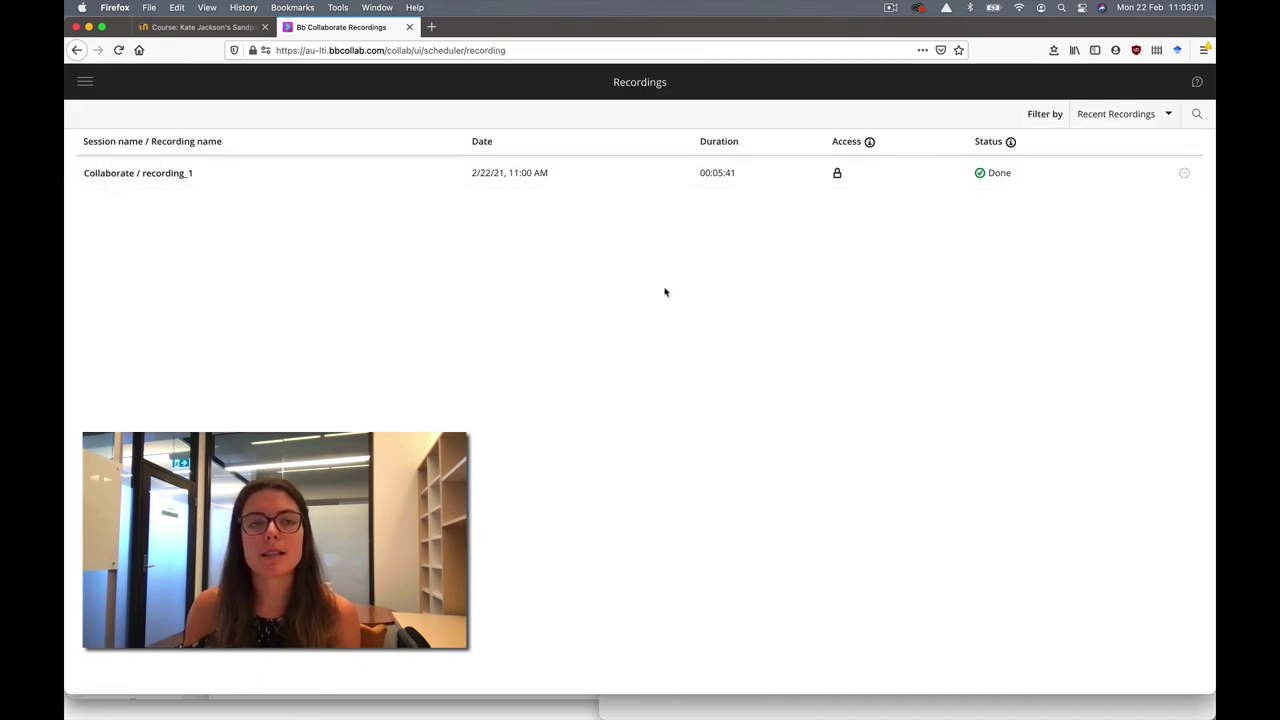
# Rename recording_1 as "Collaborate session", allow public access to it and save the recording settings
pyautogui.click(1184, 174)
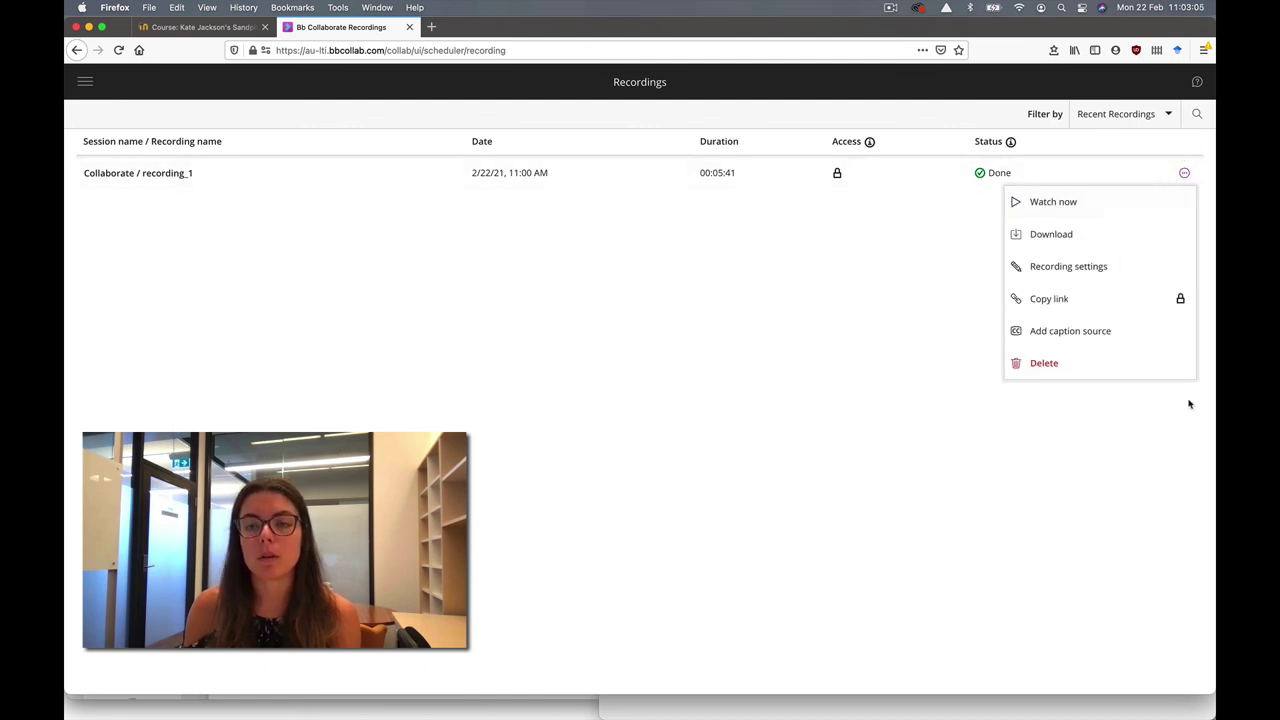
pyautogui.click(1078, 268)
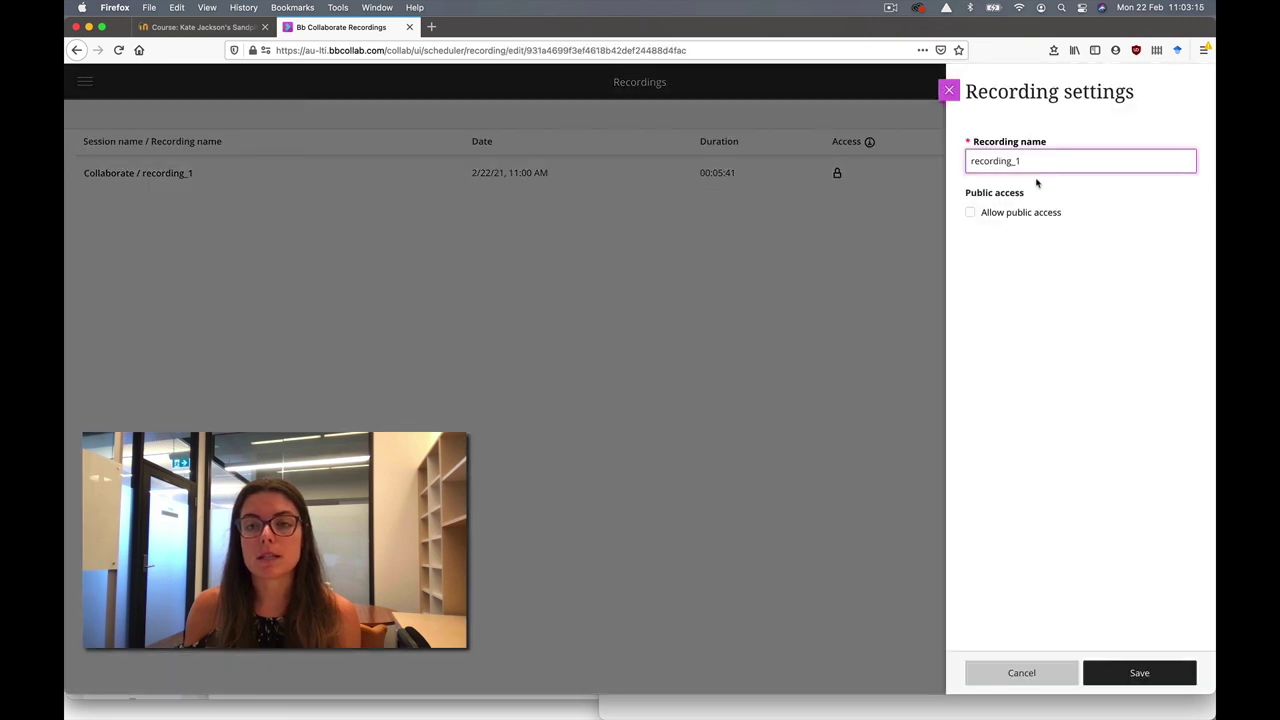
pyautogui.press('super+a')
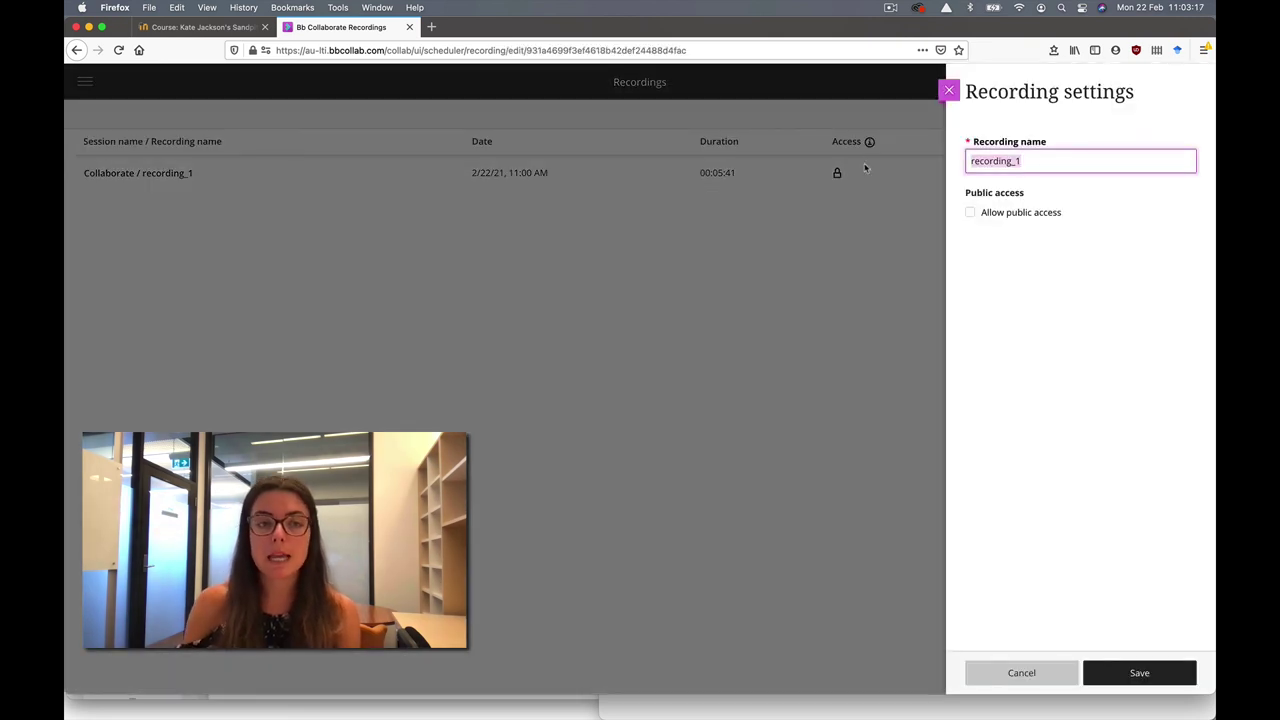
pyautogui.write('Collaborate session')
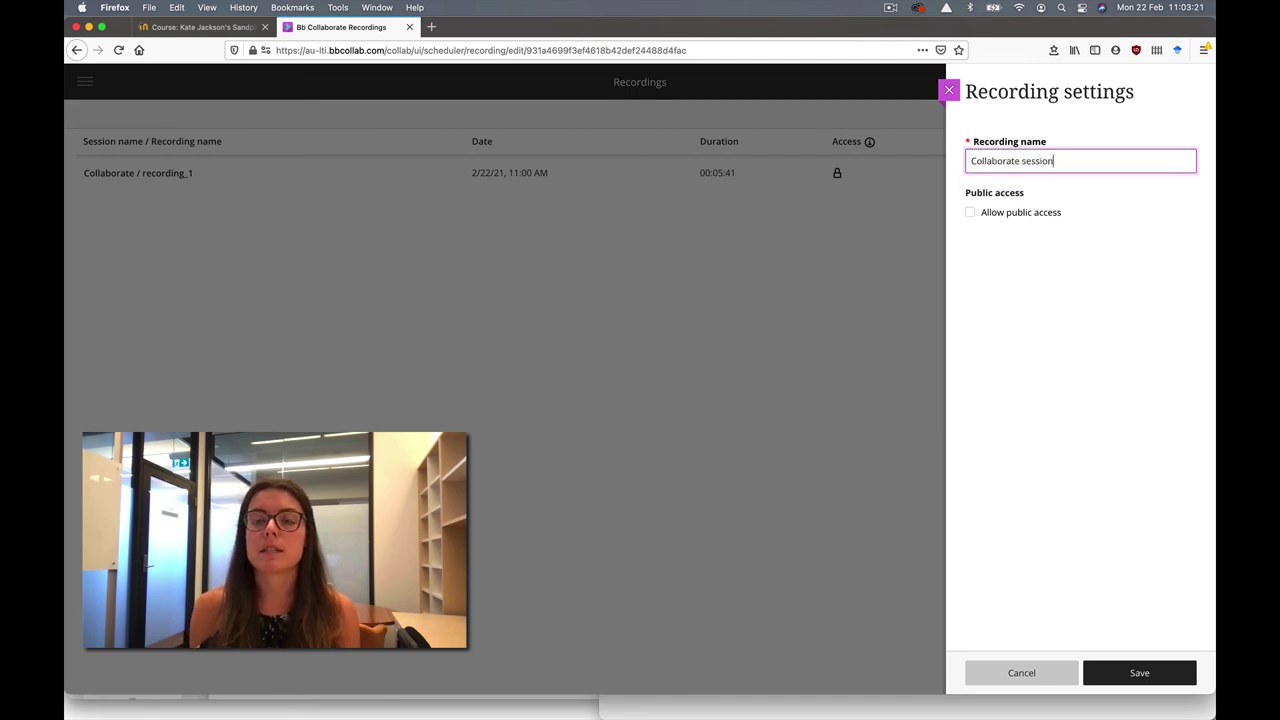
pyautogui.click(970, 214)
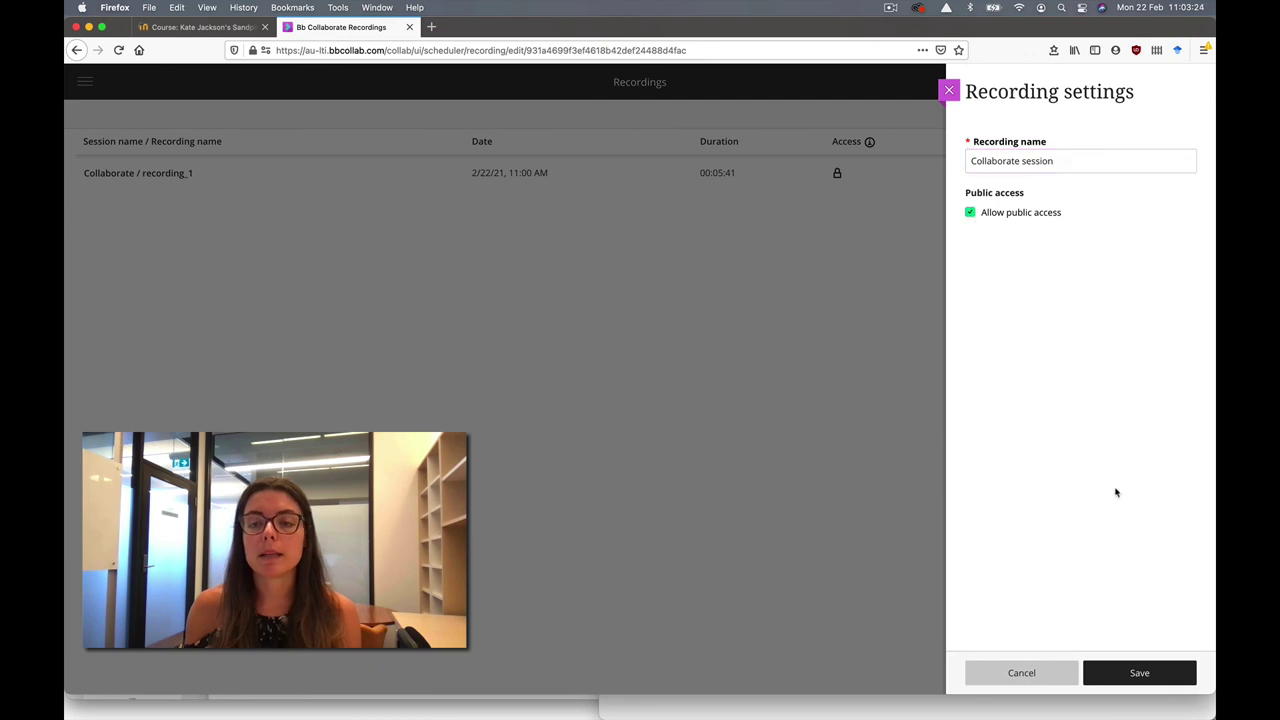
pyautogui.click(1140, 673)
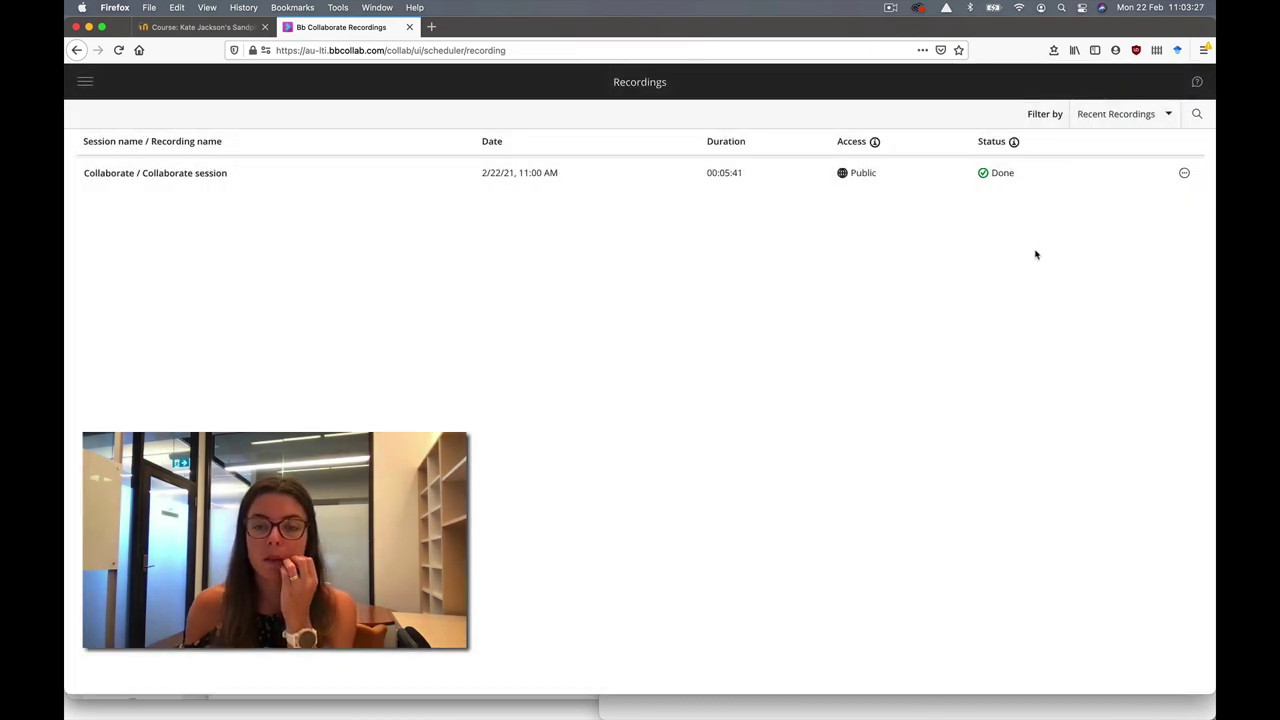
# Copy the public link of the Collaborate session recording
pyautogui.click(1183, 174)
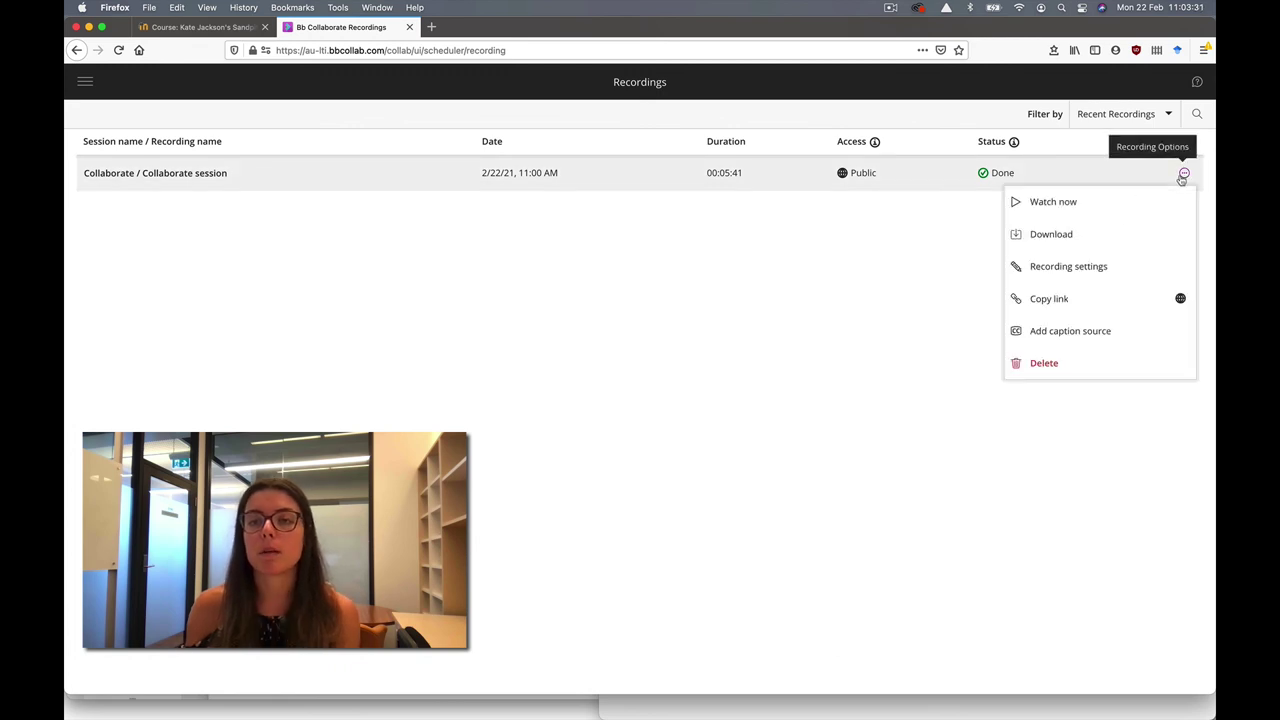
pyautogui.click(1102, 298)
pyautogui.click(928, 296)
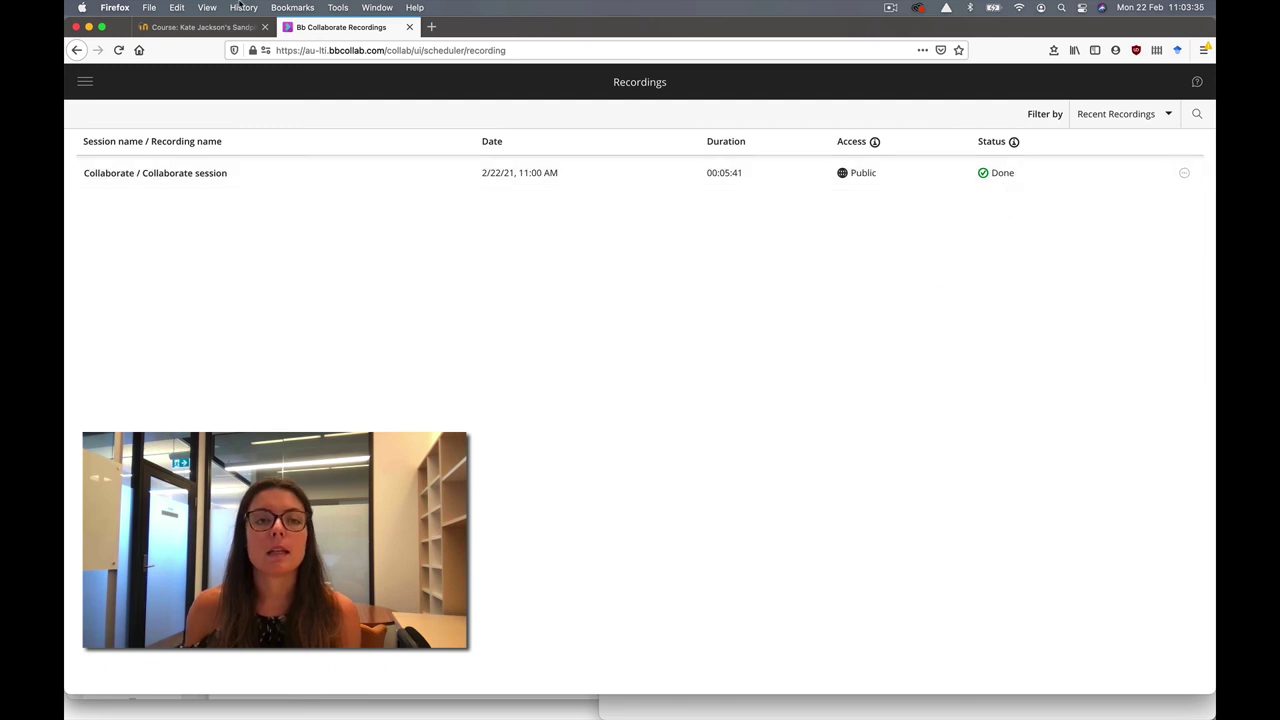
# Add a URL resource named "Recording" to the top section of the Moodle course, using the copied recording link as its external URL
pyautogui.click(200, 27)
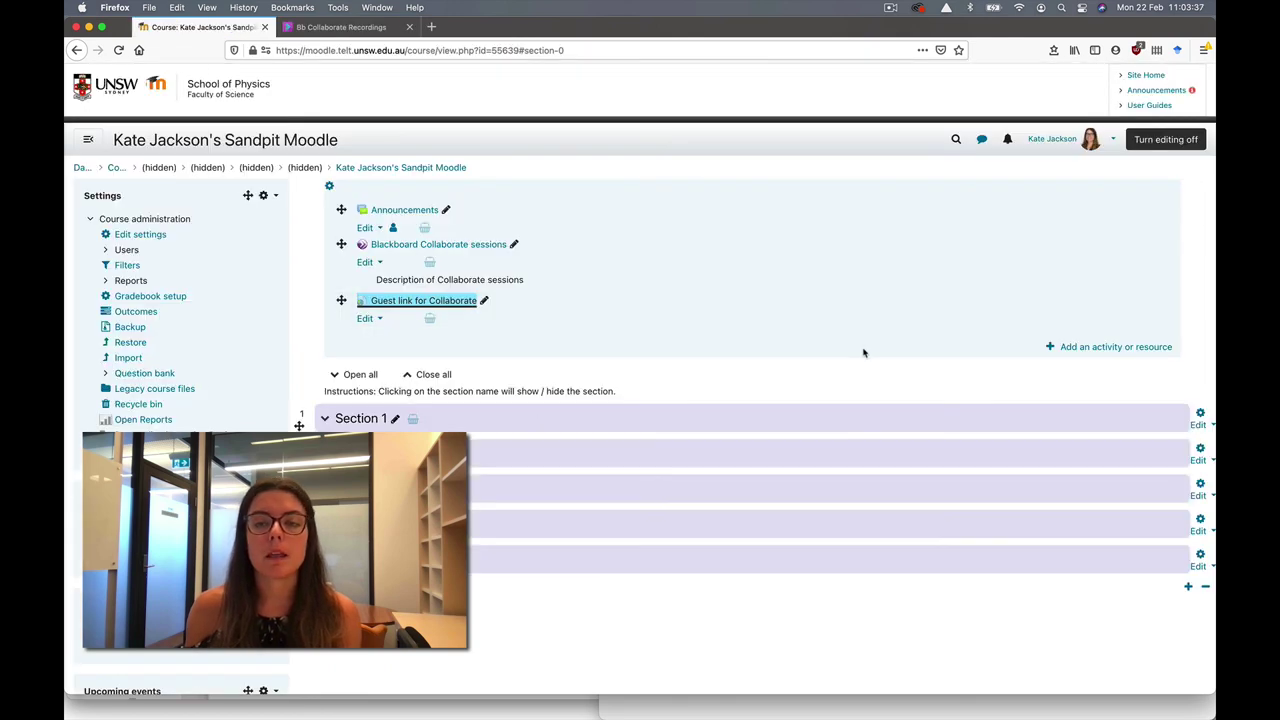
pyautogui.click(1088, 346)
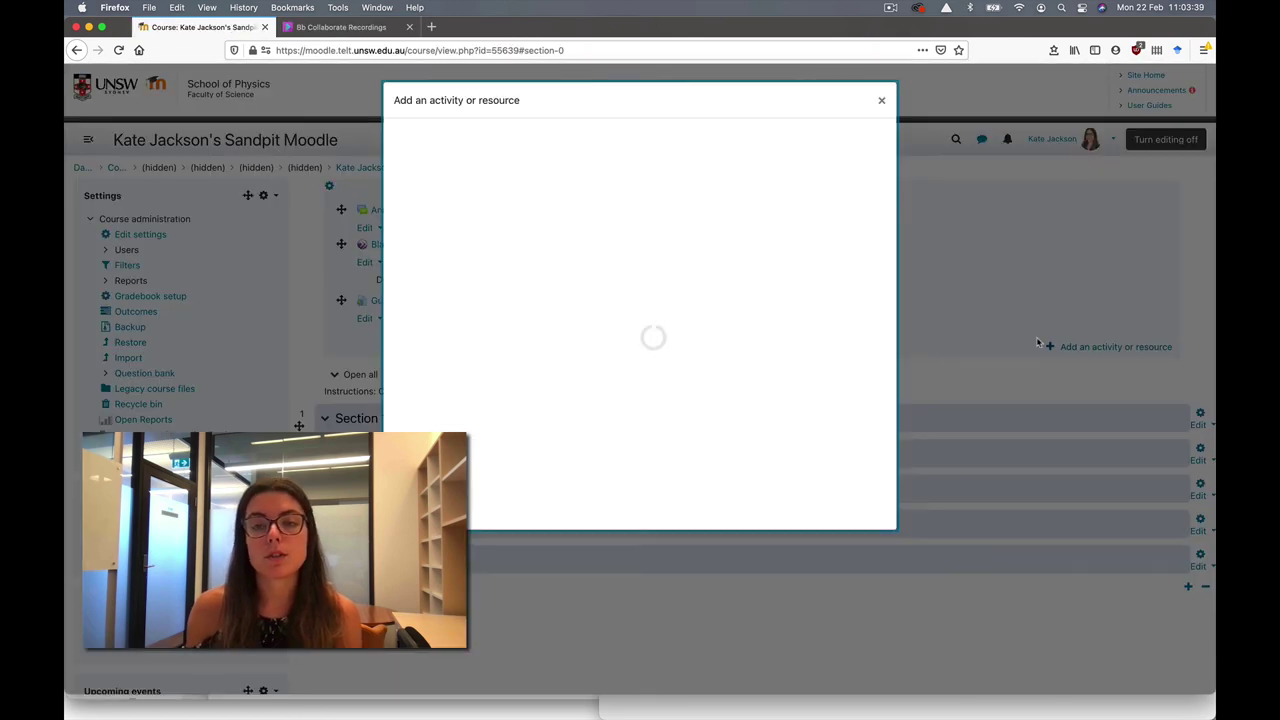
pyautogui.scroll(-3, 600, 450)
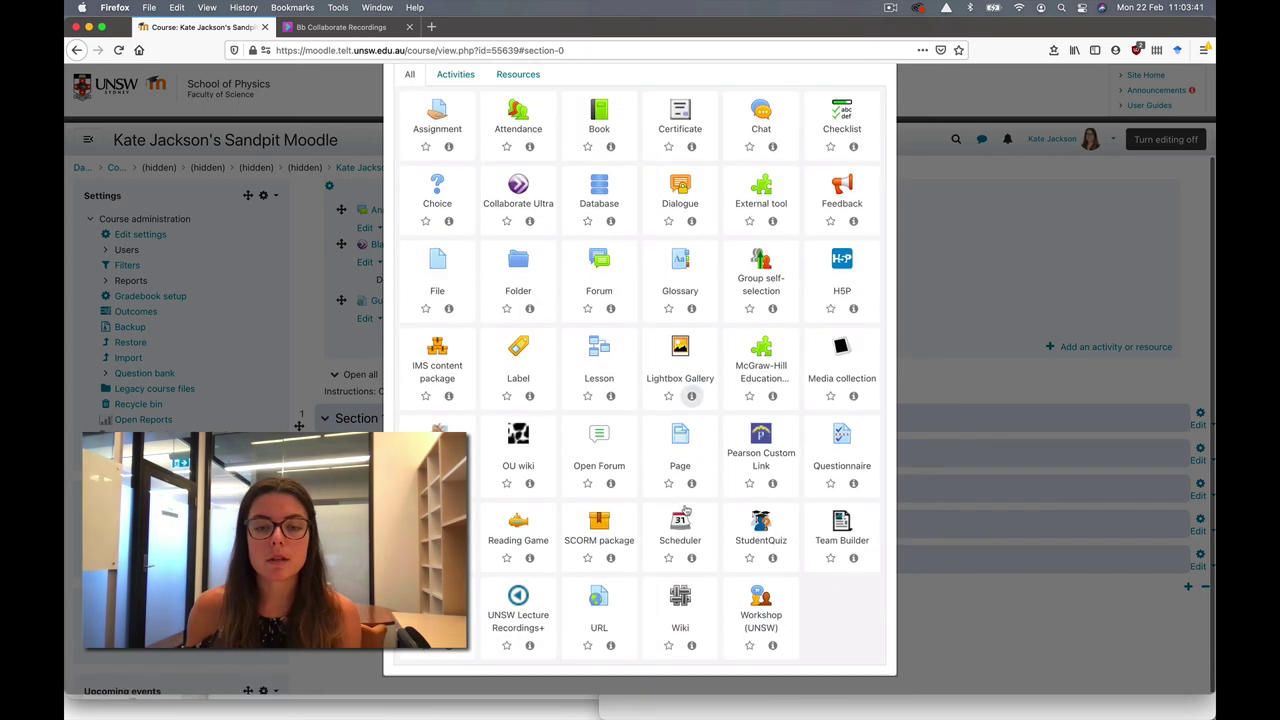
pyautogui.click(591, 616)
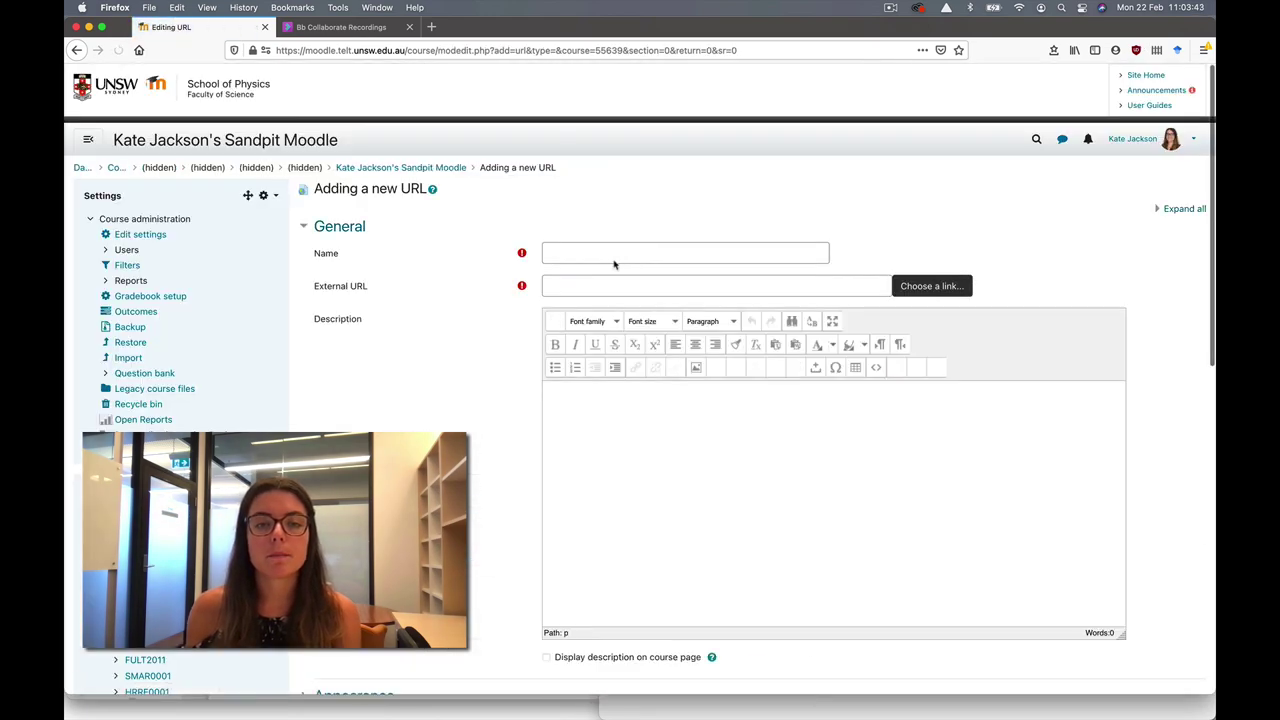
pyautogui.click(606, 253)
pyautogui.write('Recording')
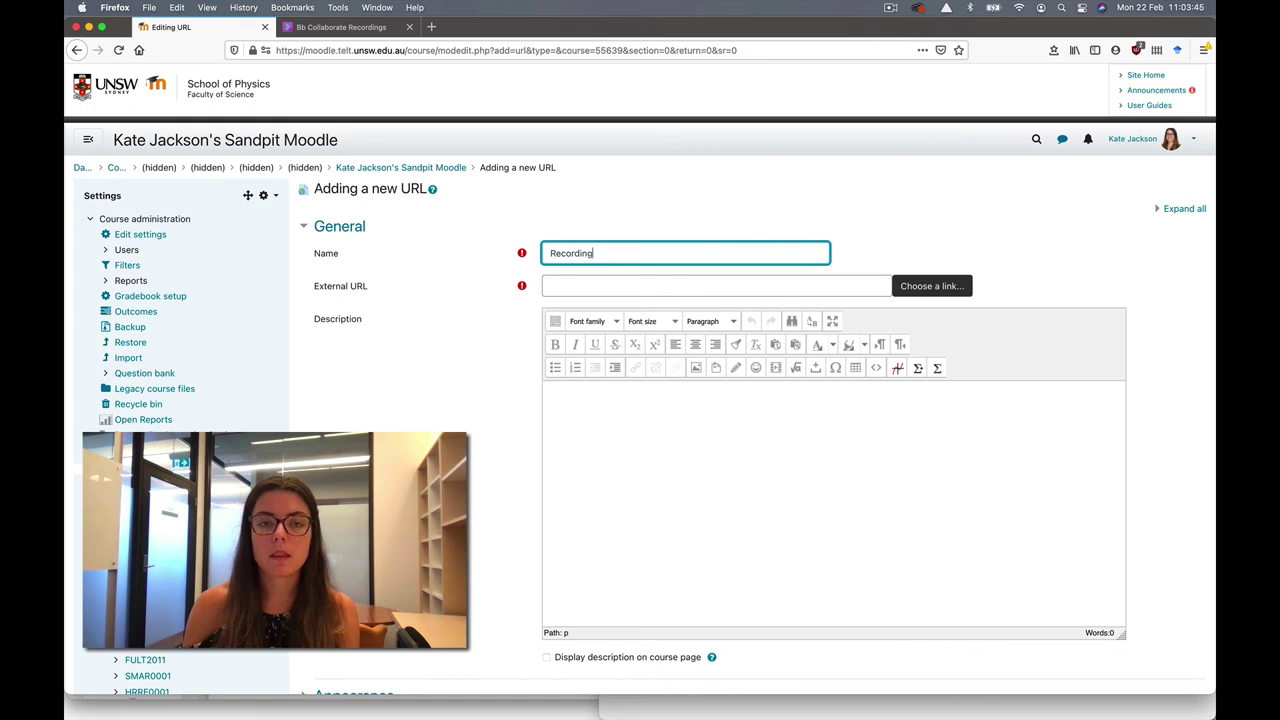
pyautogui.press('Tab')
pyautogui.press('super+v')
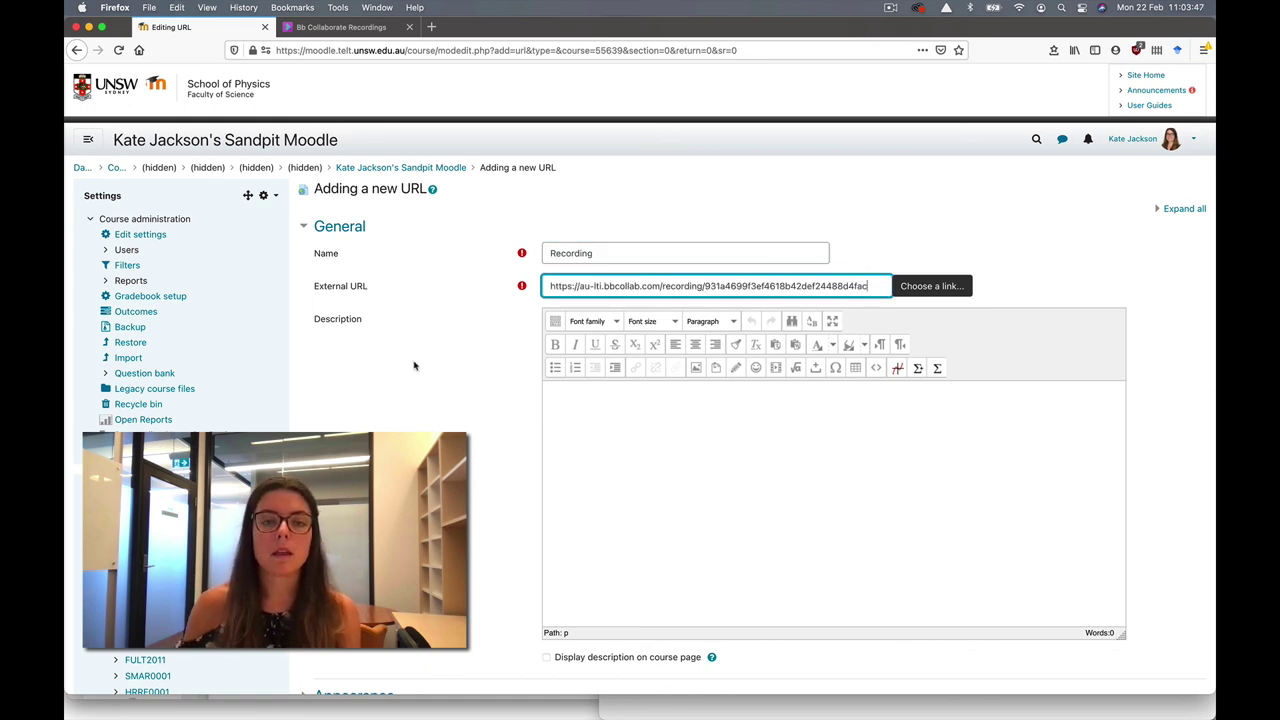
# Set the URL resource's display to New window, save it back to the course and open the resulting Recording link
pyautogui.scroll(-5, 414, 366)
pyautogui.click(370, 274)
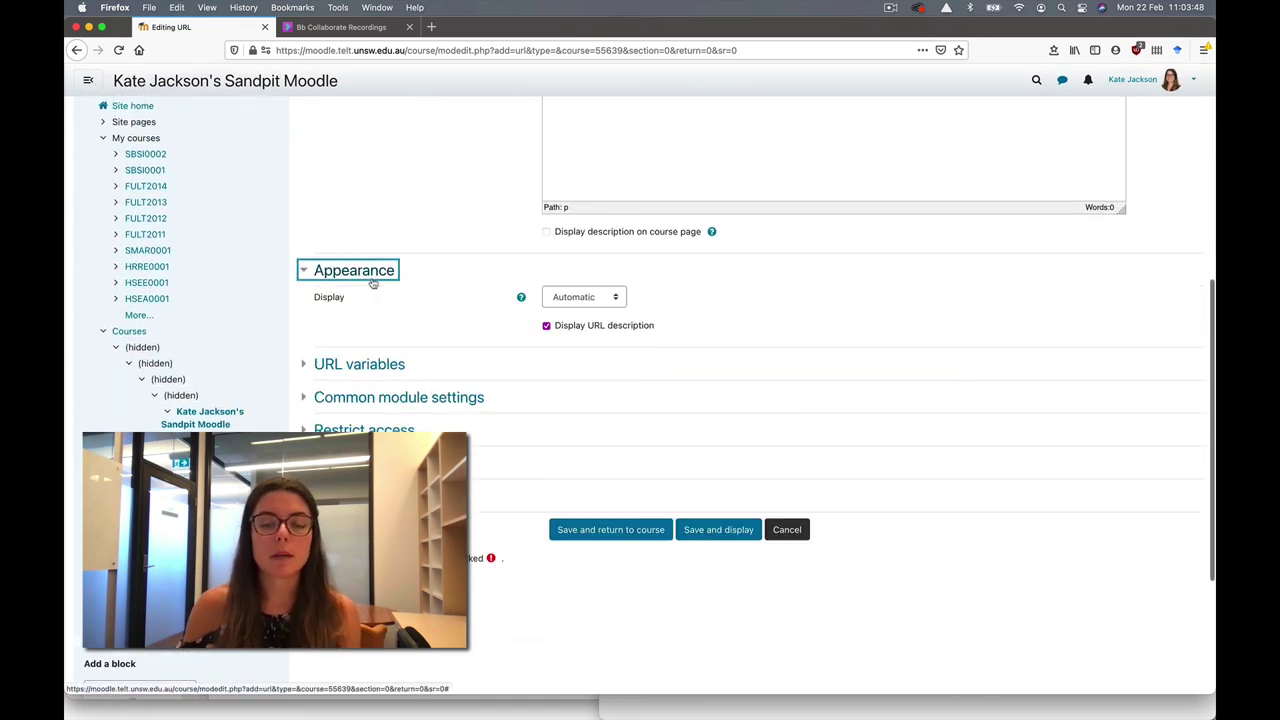
pyautogui.click(575, 298)
pyautogui.click(576, 318)
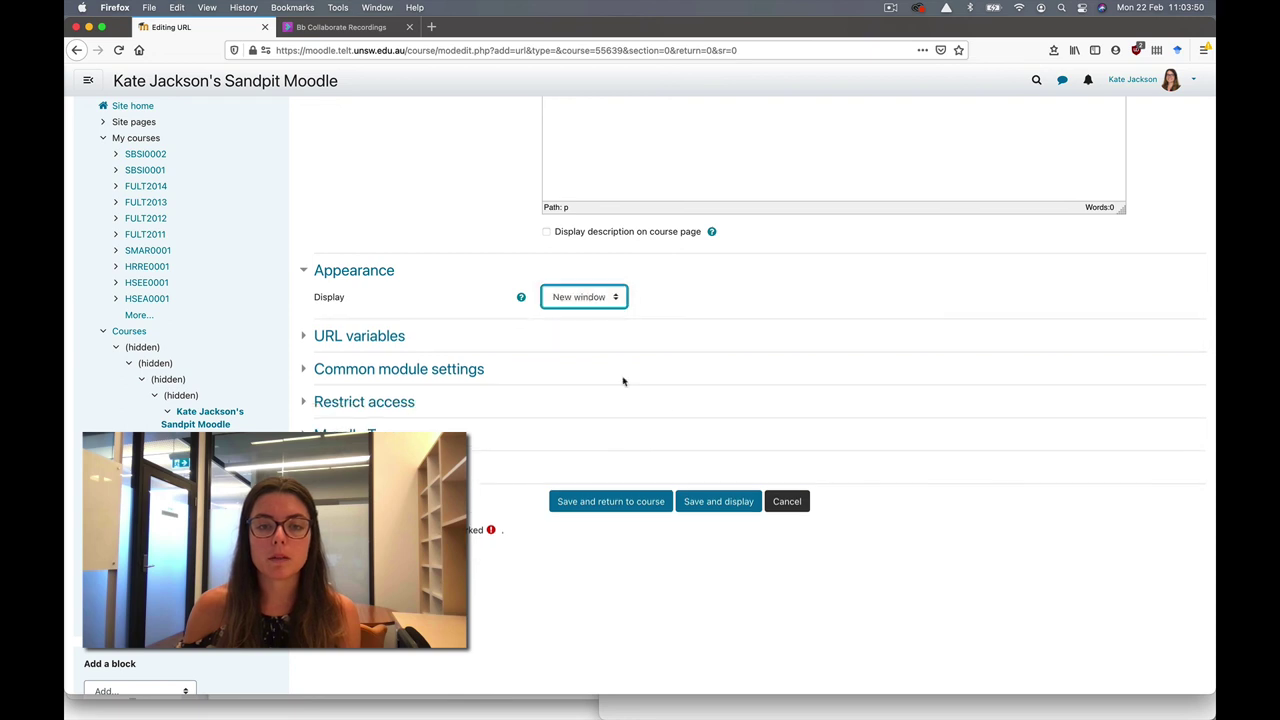
pyautogui.click(612, 502)
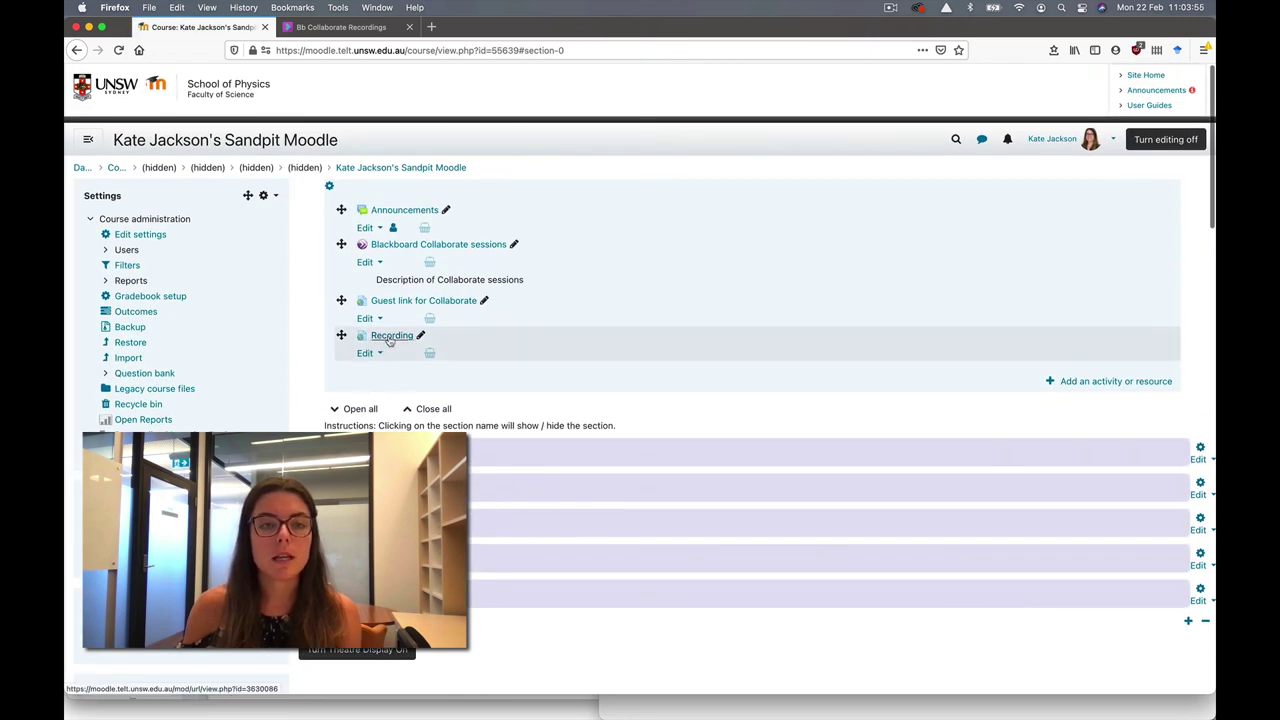
pyautogui.click(390, 337)
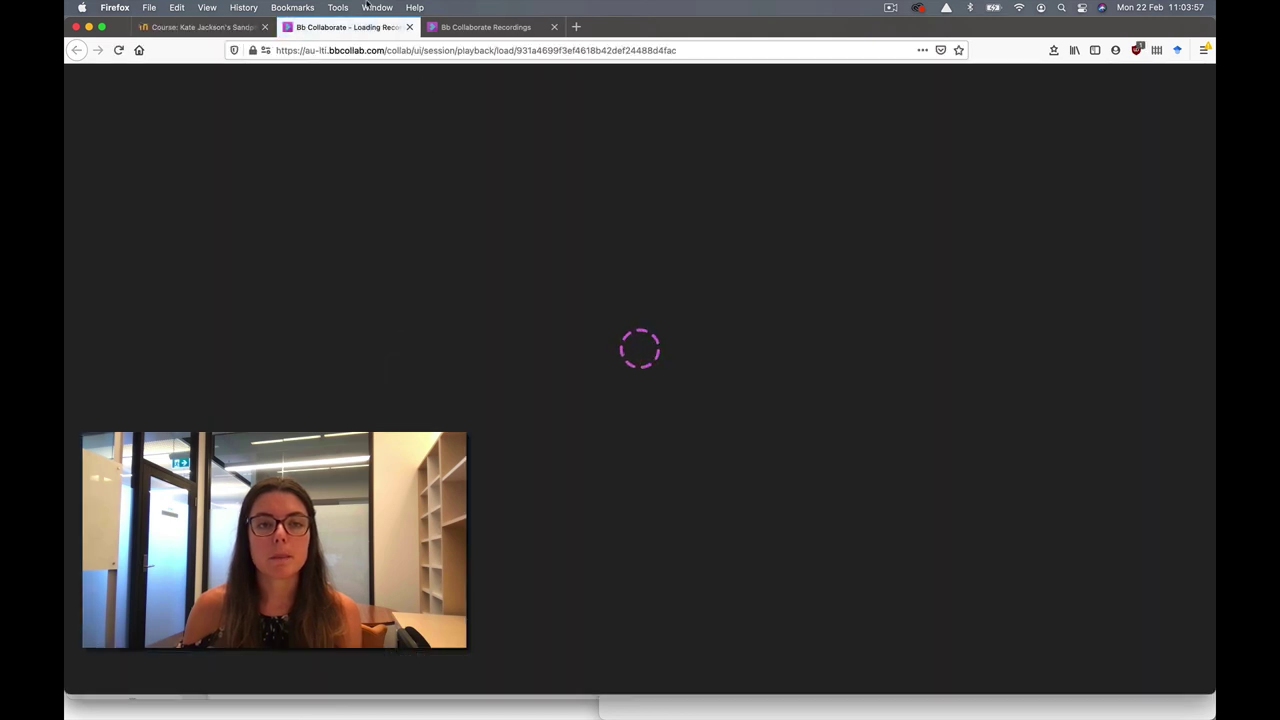